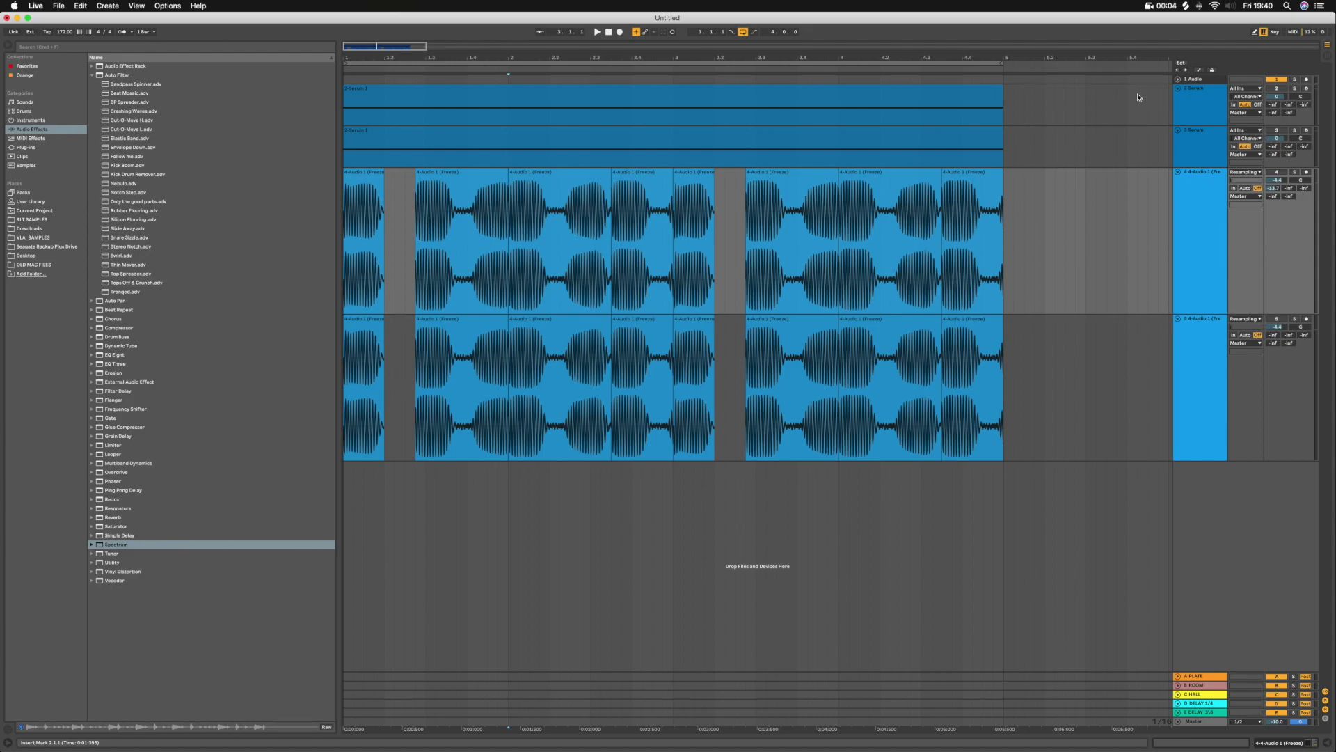
# - Enlarge both Serum track lanes, solo 2 Serum and show its Serum, Erosion and Glue Compressor chain
pyautogui.hscroll(3, 1062, 143)
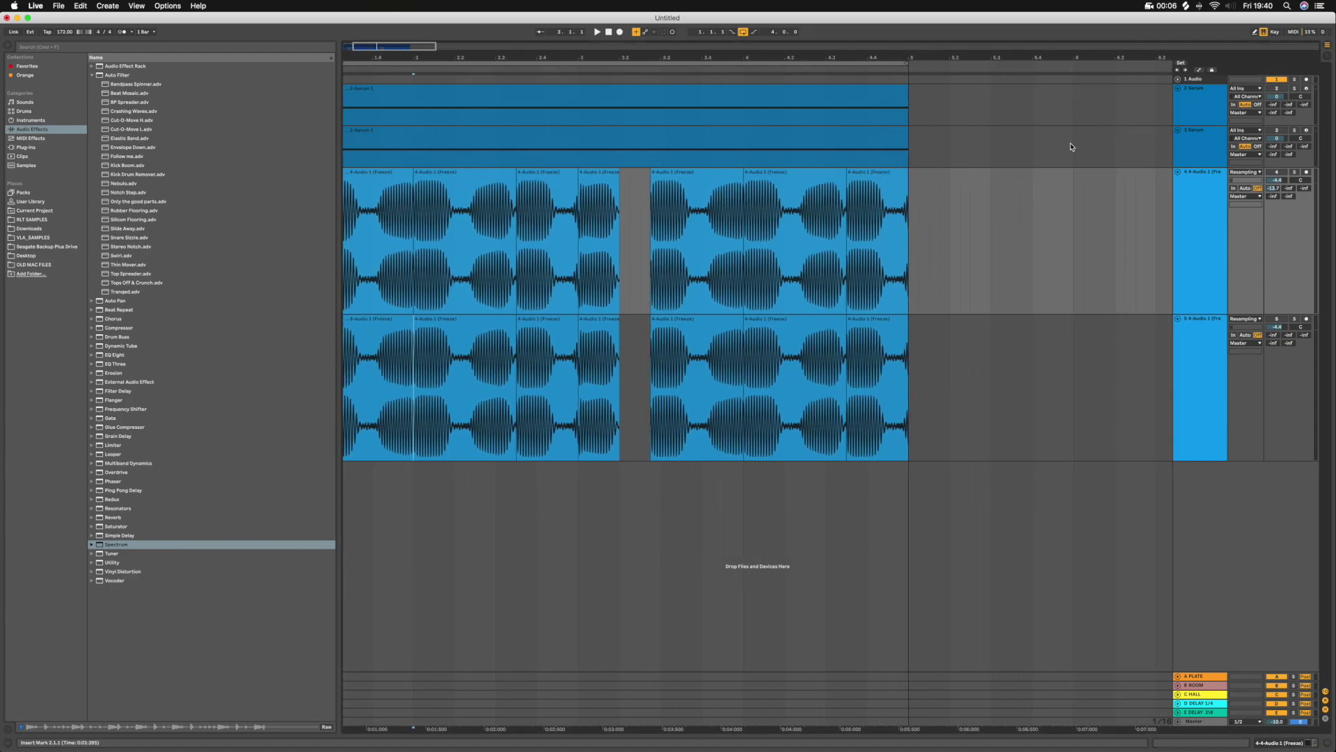
pyautogui.hscroll(-3, 1078, 142)
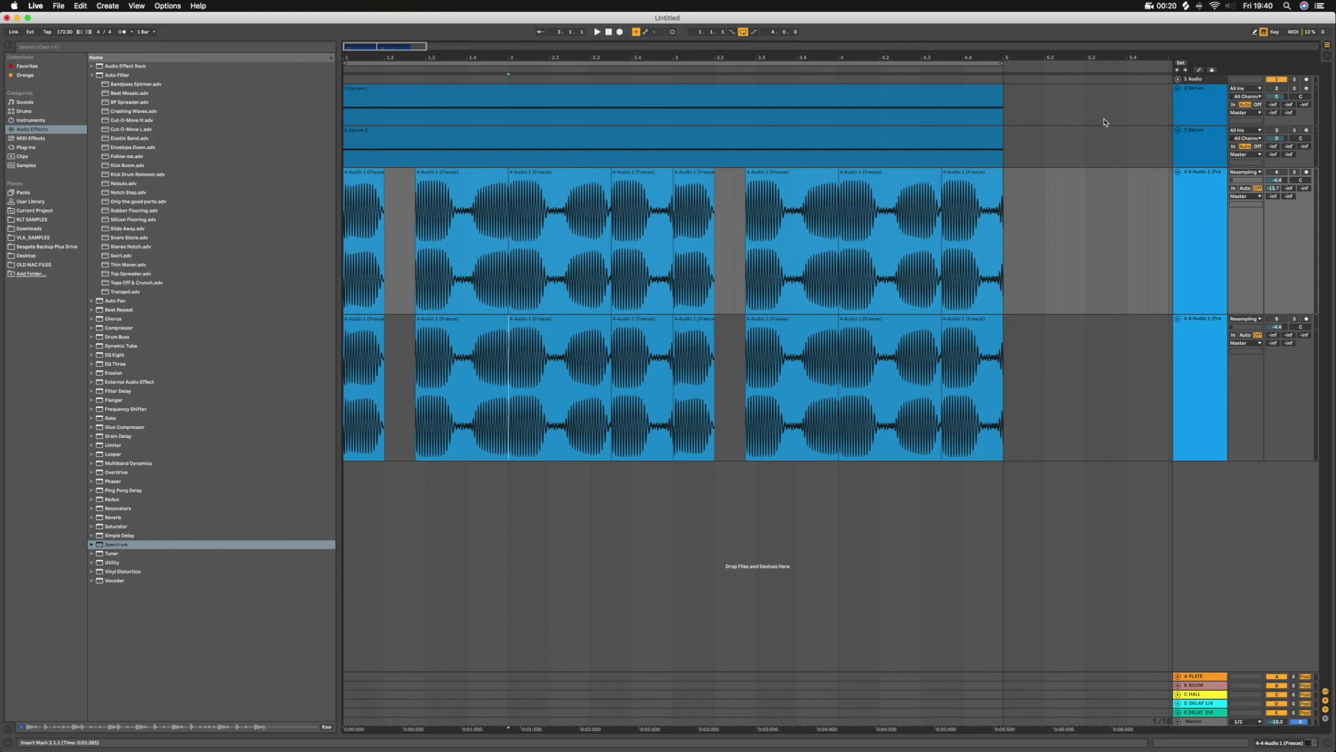
pyautogui.moveTo(1192, 167); pyautogui.dragTo(1193, 232)
pyautogui.moveTo(1207, 126); pyautogui.dragTo(1211, 157)
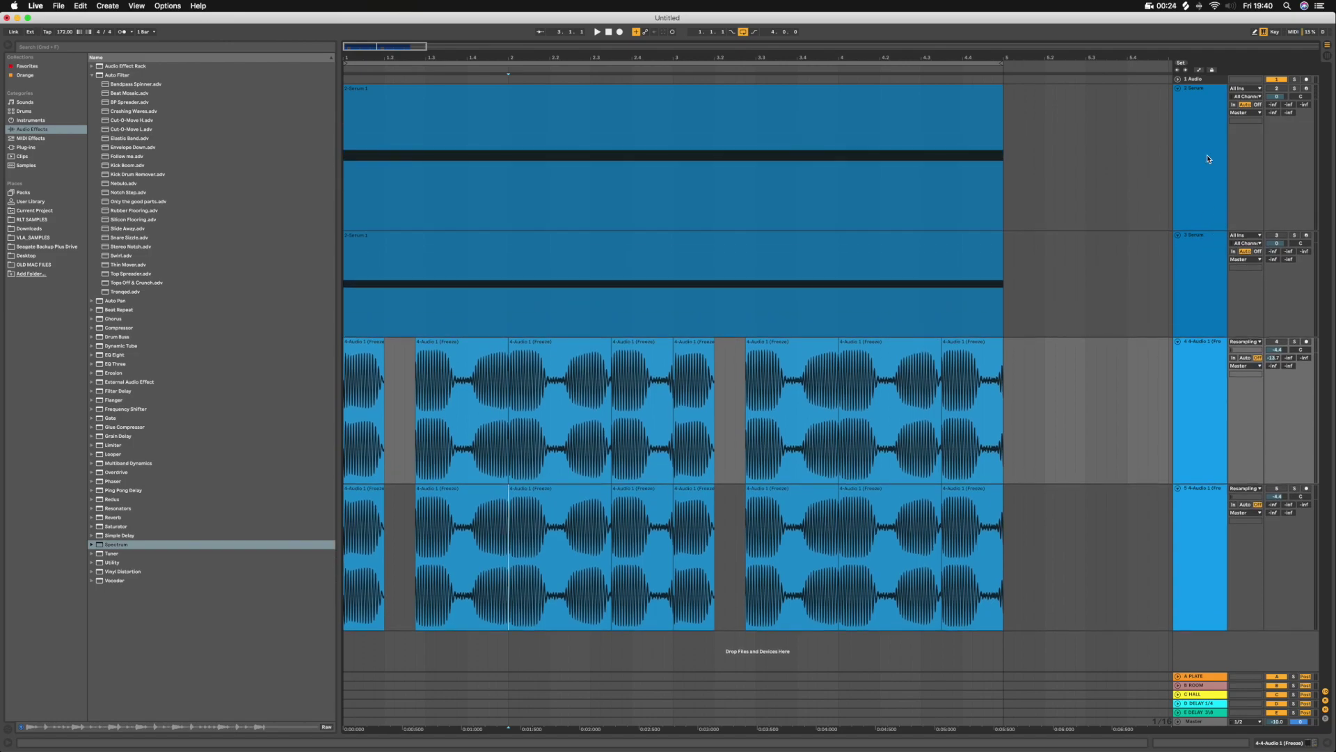
pyautogui.click(1295, 89)
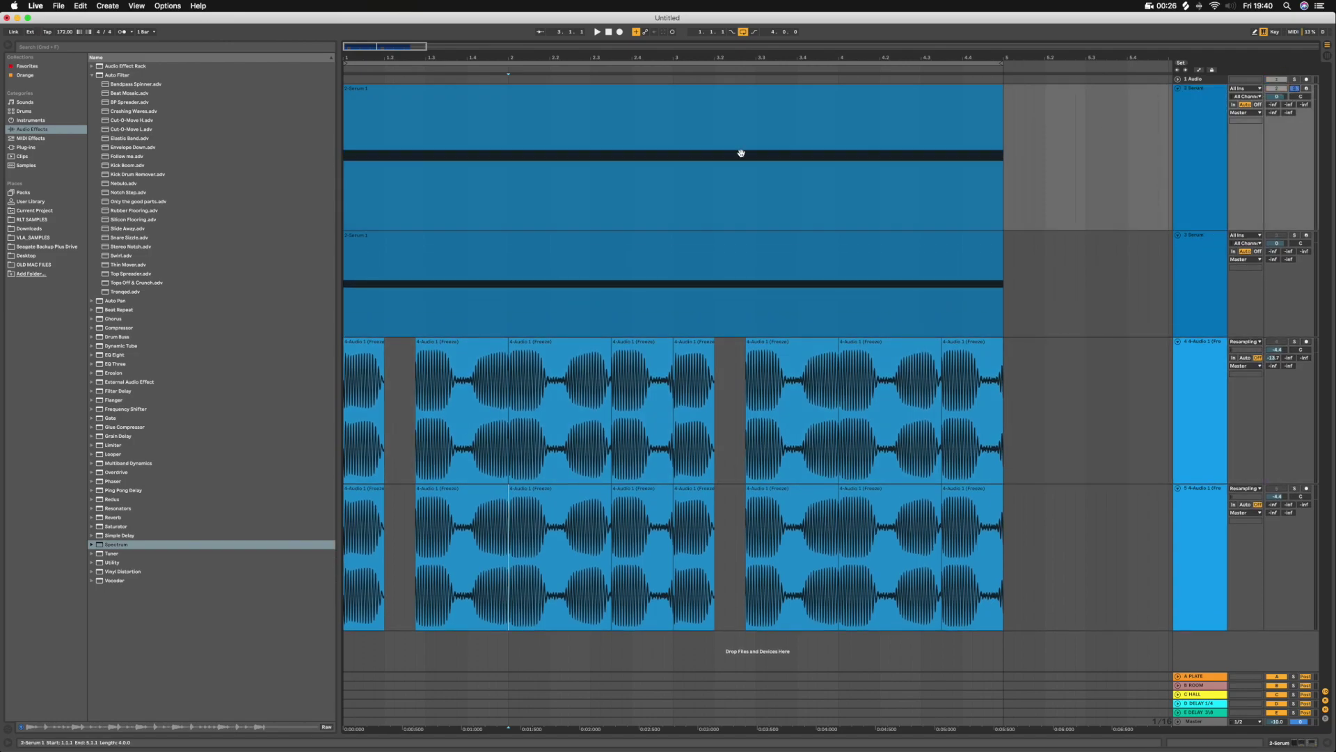
pyautogui.click(1281, 746)
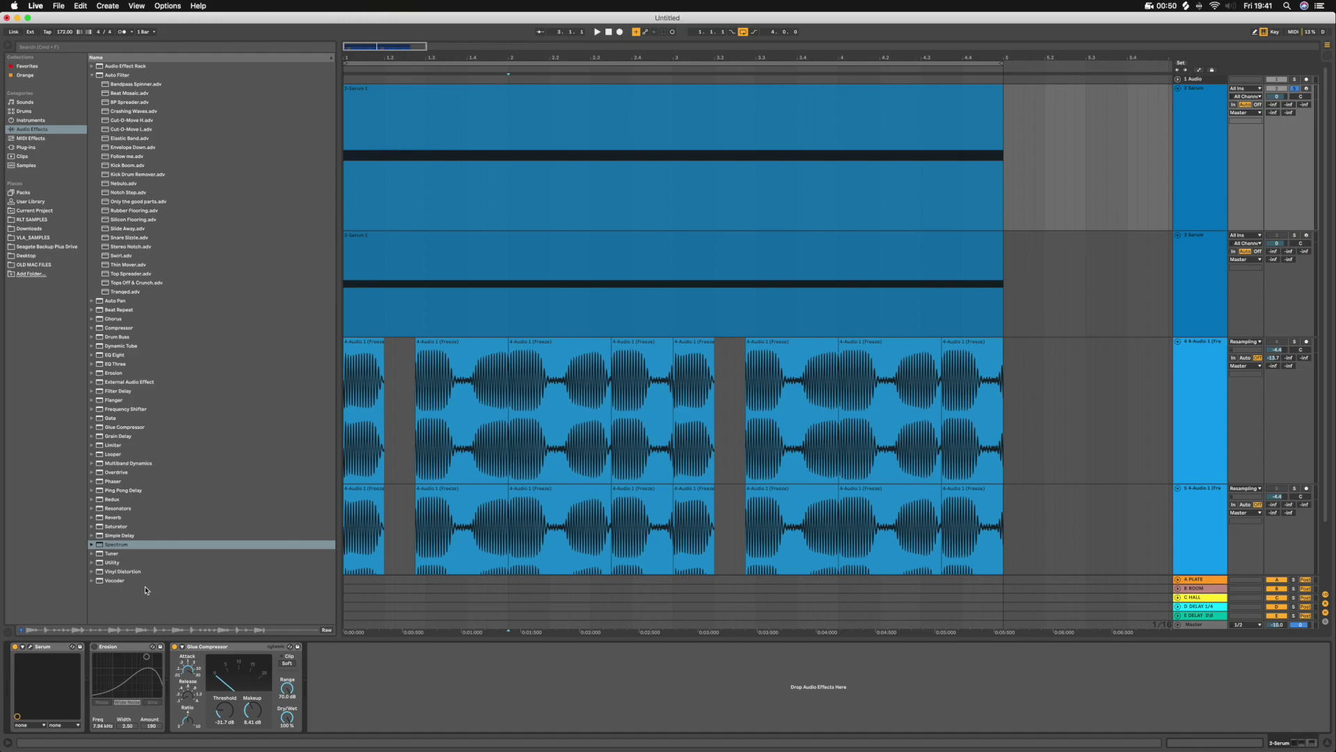
# - Duplicate the frozen audio track 4 with Cmd+D
pyautogui.scroll(-2, 660, 422)
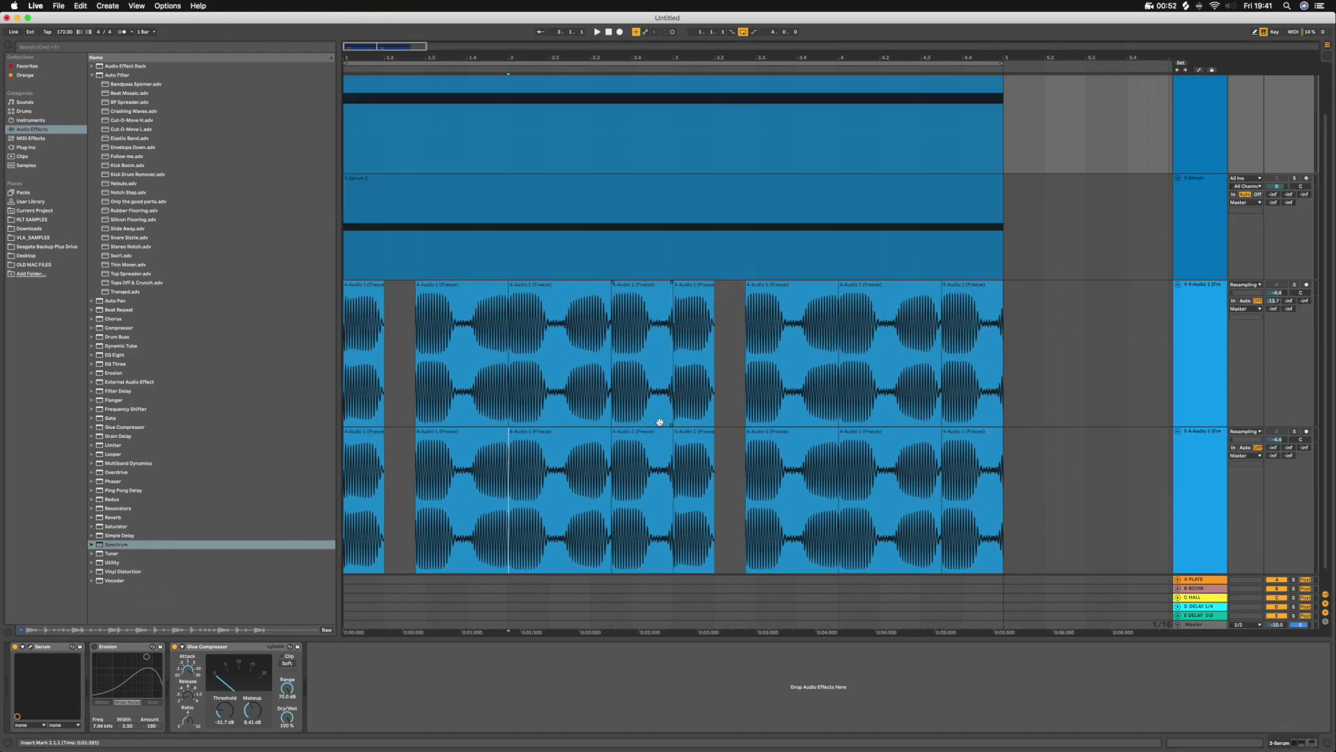
pyautogui.scroll(-1, 659, 423)
pyautogui.click(1229, 264)
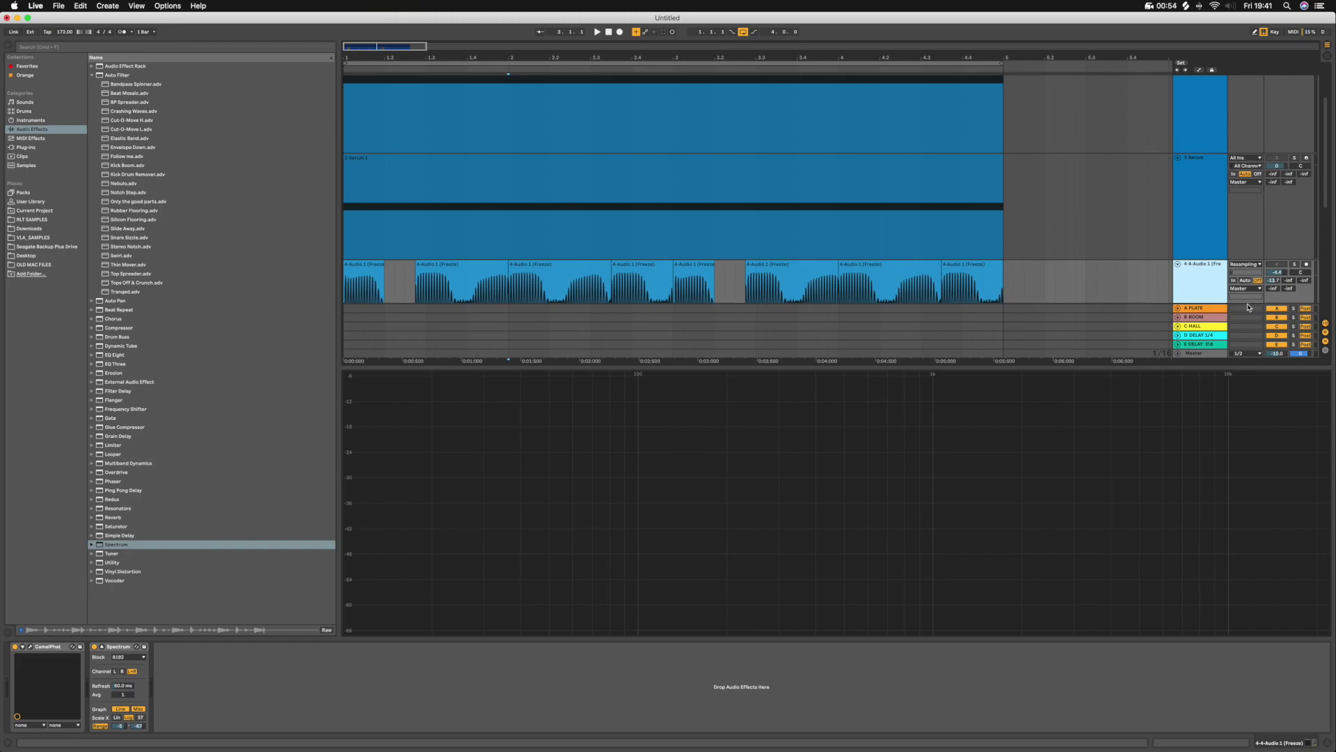
pyautogui.press('super+d')
pyautogui.press('super+alt+l')
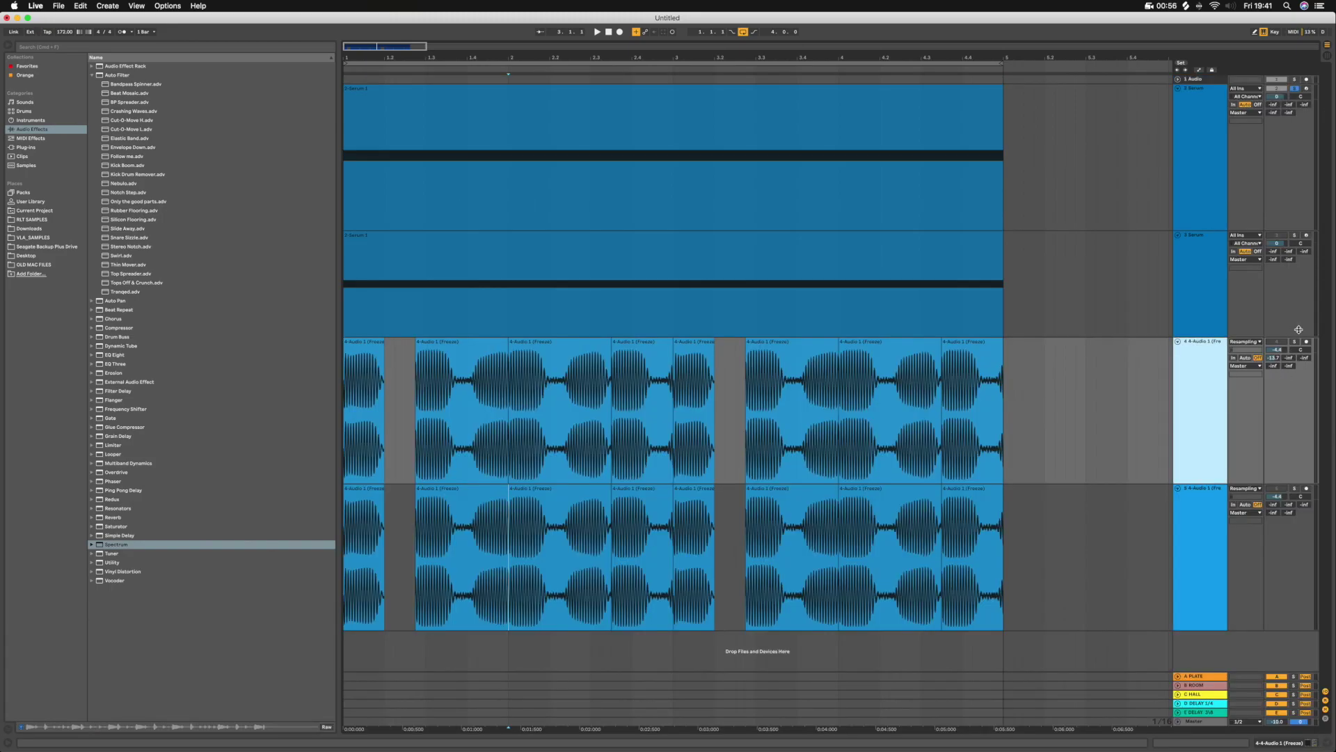
# - Compare tracks 4 and 5 soloed during playback, clear the solos and show 2 Serum's devices
pyautogui.click(1295, 343)
pyautogui.press('space')
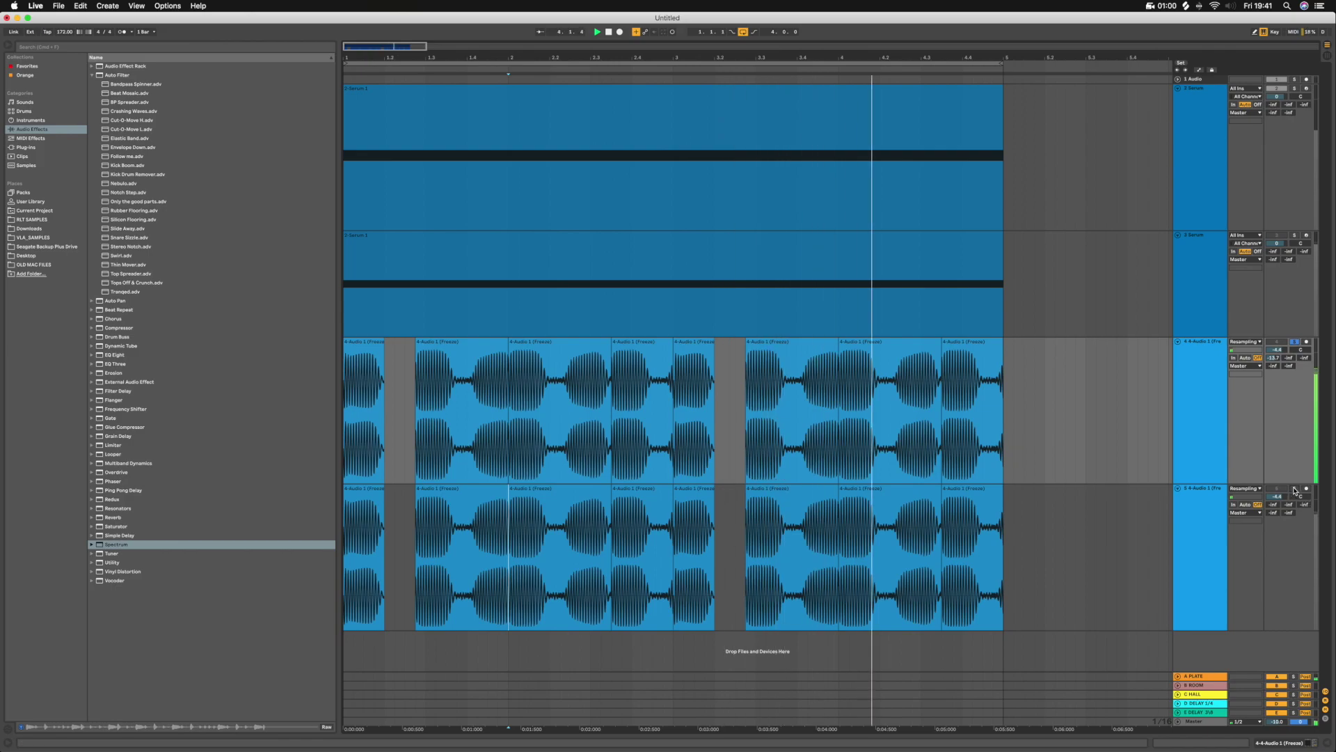
pyautogui.click(1295, 488)
pyautogui.keyDown('super'); pyautogui.click(1295, 343); pyautogui.keyUp('super')
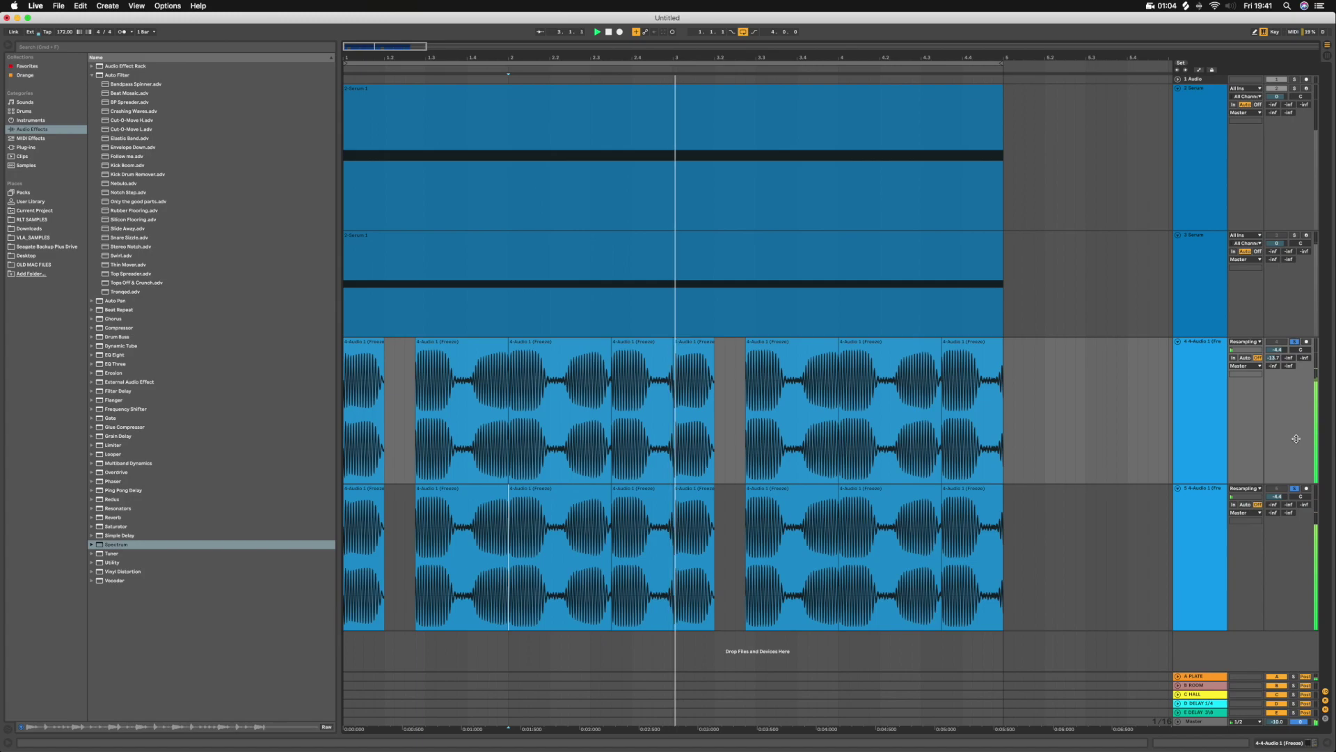
pyautogui.click(1297, 492)
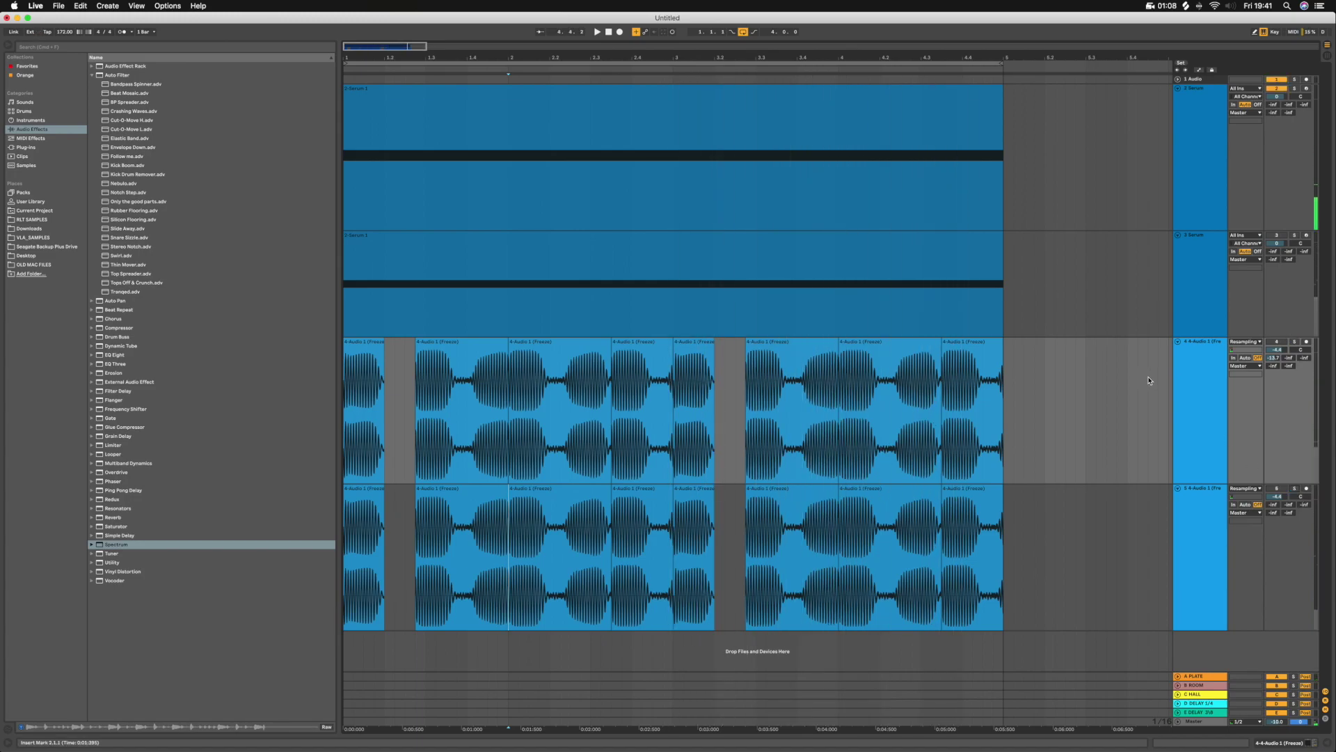
pyautogui.click(1279, 97)
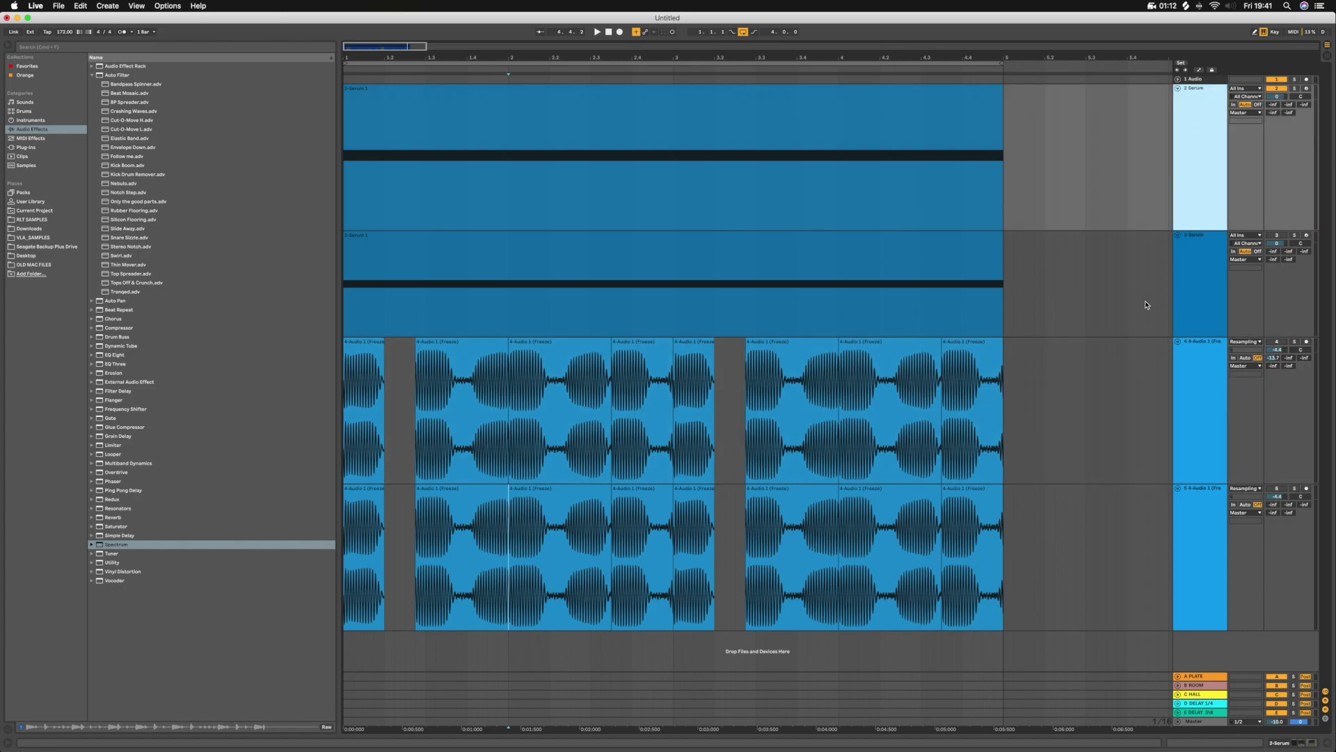
pyautogui.click(1311, 747)
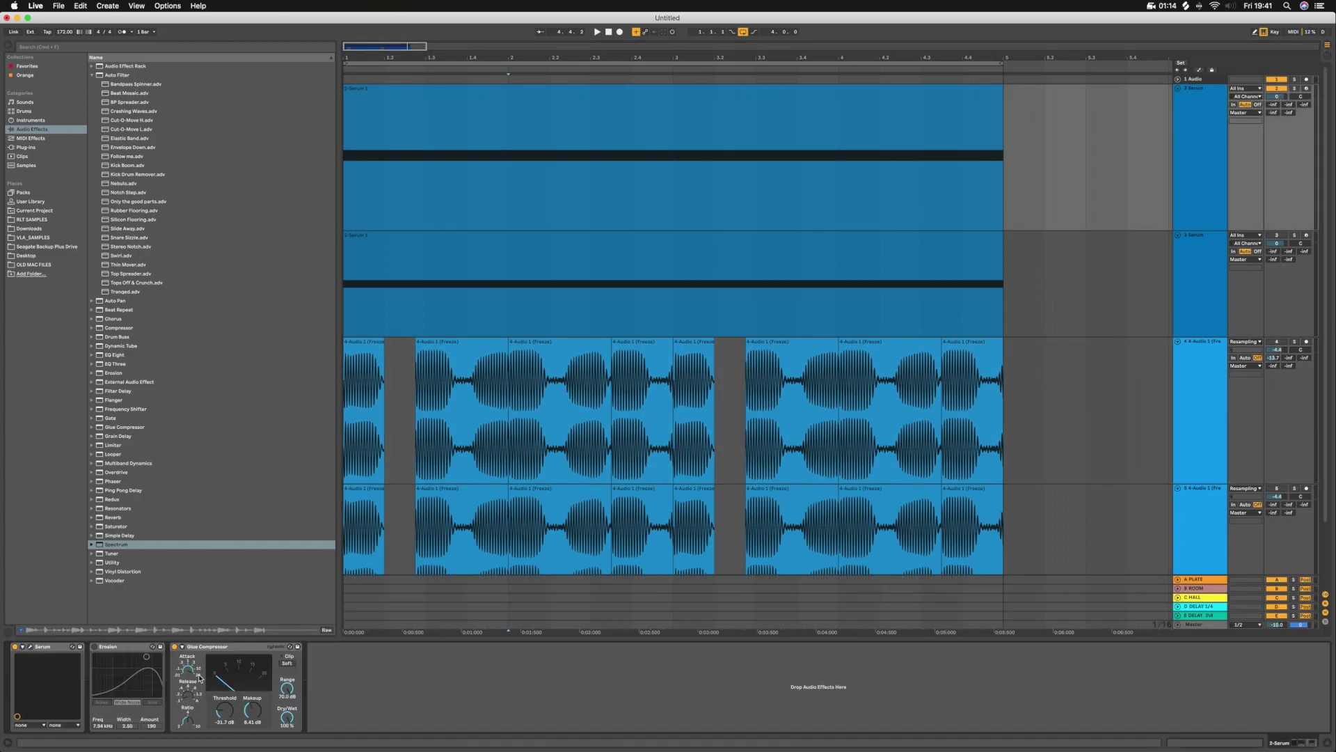
# - Open the Serum editor, move it to the centre and audition the bass patch briefly
pyautogui.click(30, 647)
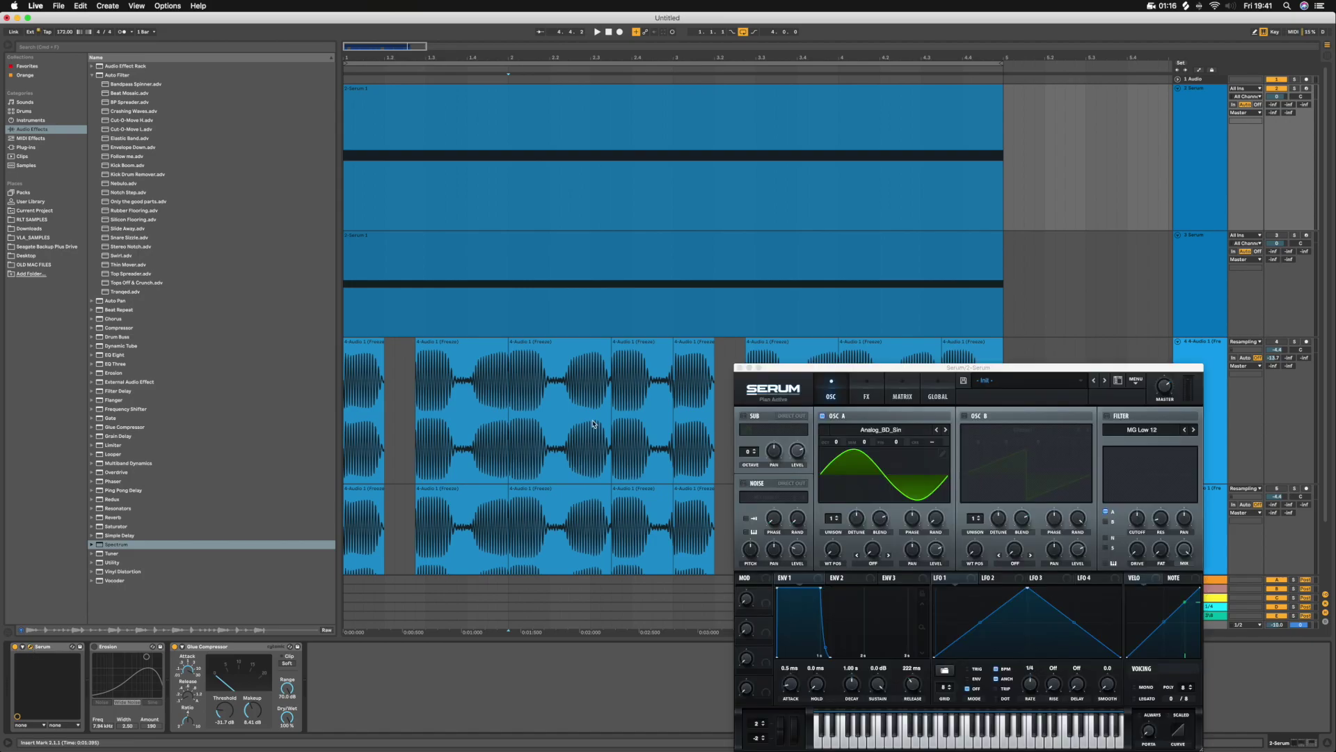
pyautogui.moveTo(775, 370); pyautogui.dragTo(460, 190)
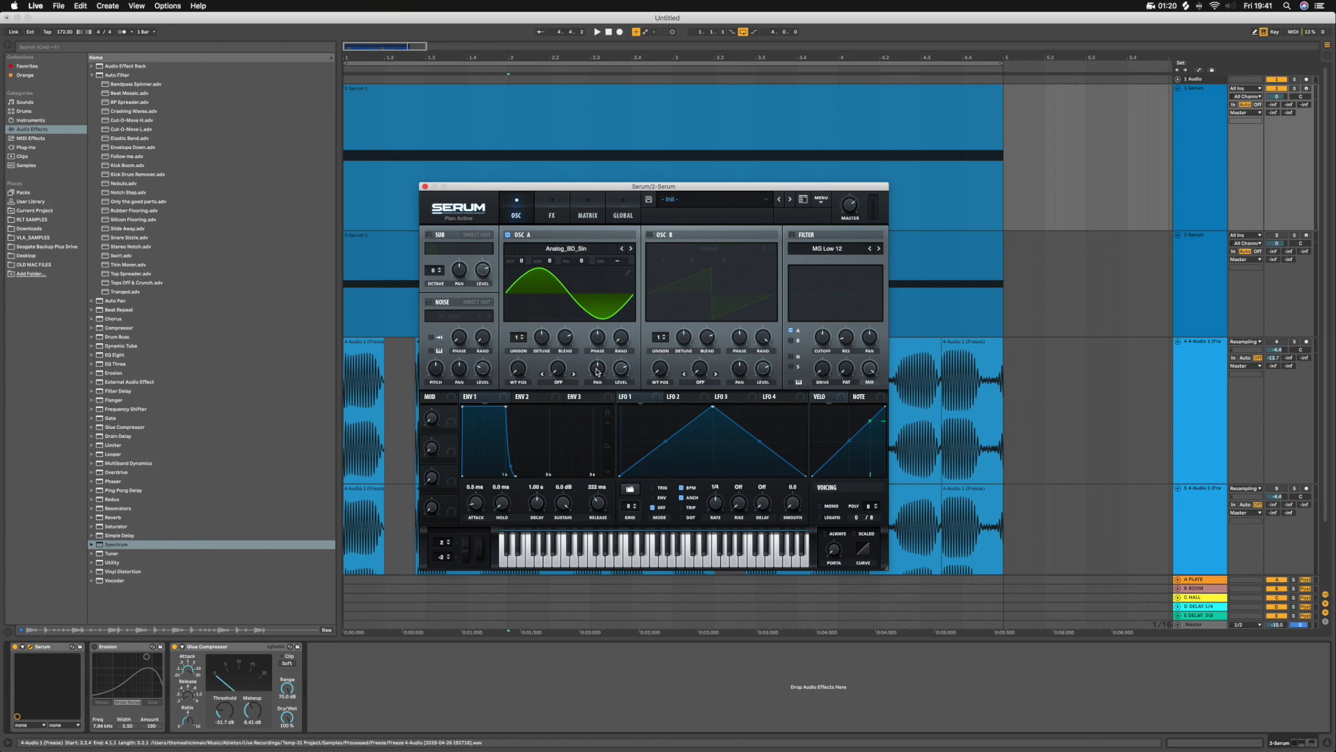
pyautogui.press('space')
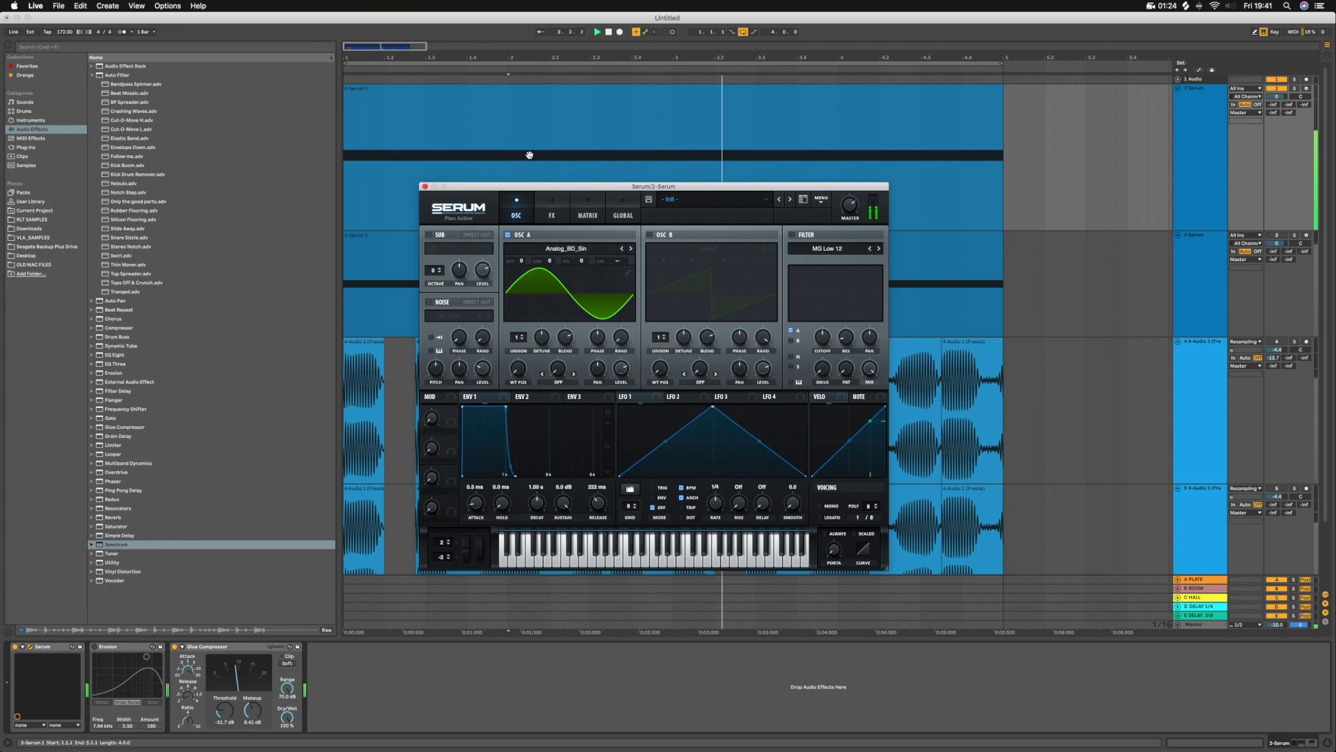
pyautogui.press('space')
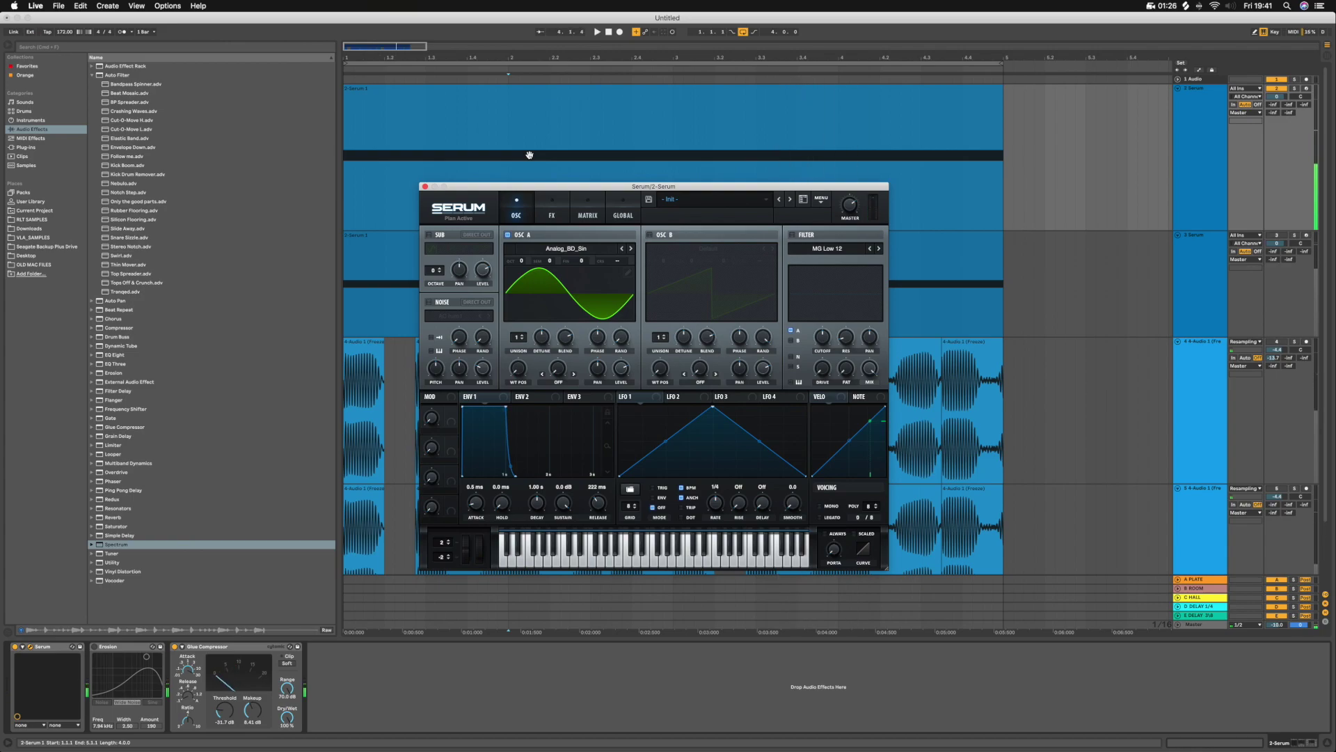
# - Close Serum, switch Erosion on and bypass the Glue Compressor during playback
pyautogui.click(425, 186)
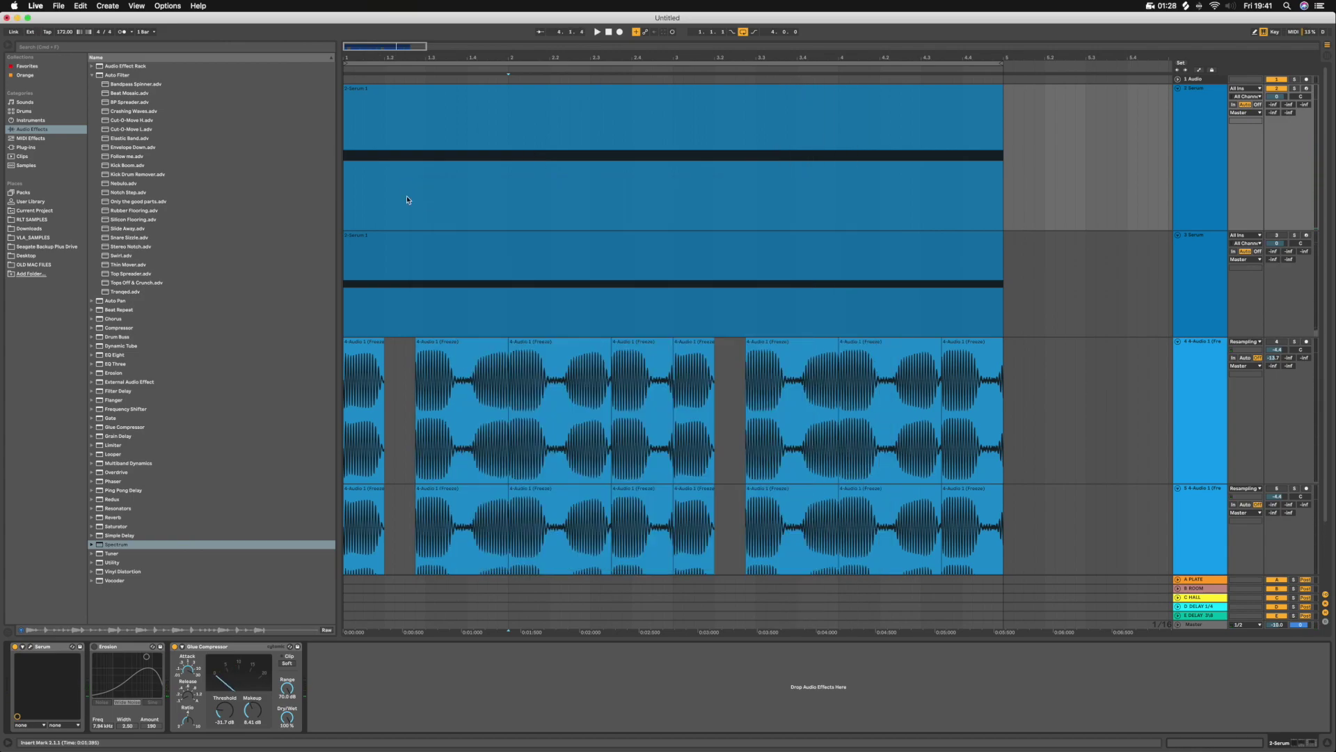
pyautogui.click(96, 647)
pyautogui.press('space')
pyautogui.press('0')
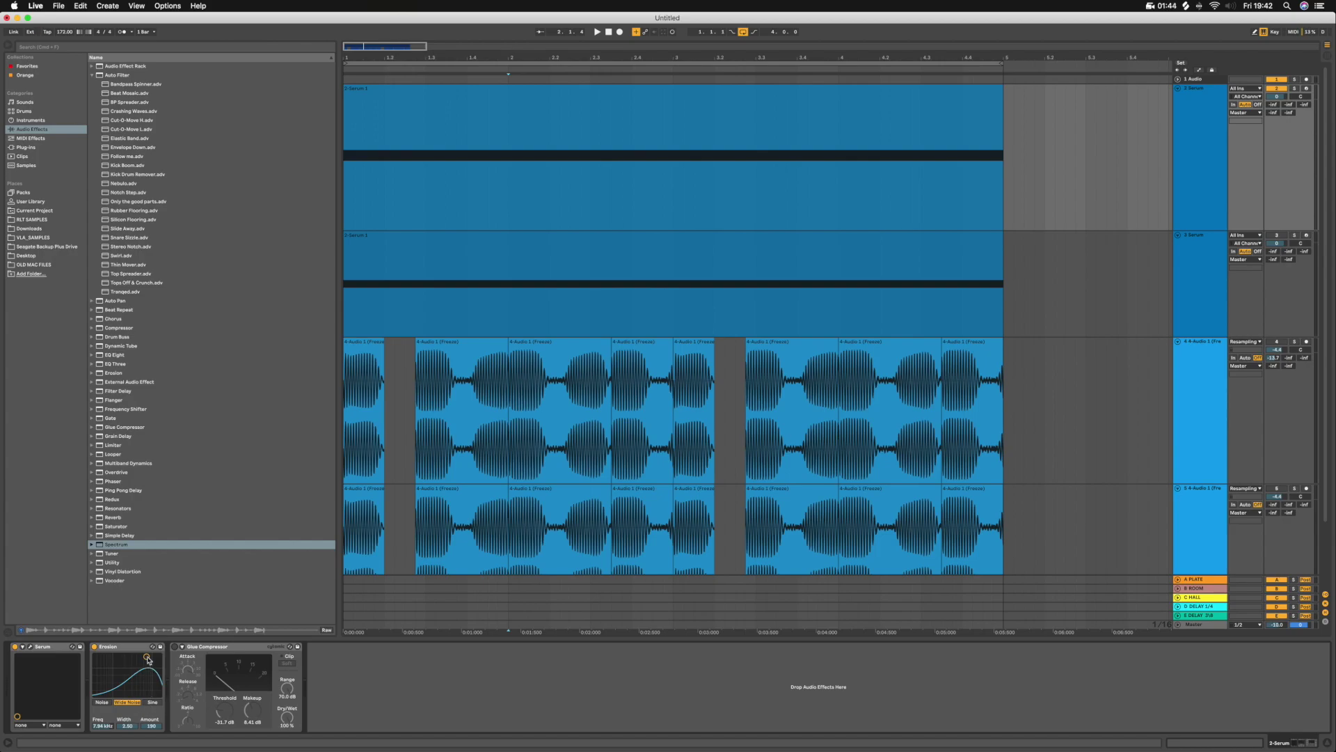
# - Retune Erosion's frequency to 3.30 kHz, then 550 Hz, auditioning each change
pyautogui.moveTo(146, 656); pyautogui.dragTo(98, 656)
pyautogui.press('space')
pyautogui.press('space')
pyautogui.moveTo(98, 656); pyautogui.dragTo(142, 655)
pyautogui.press('space')
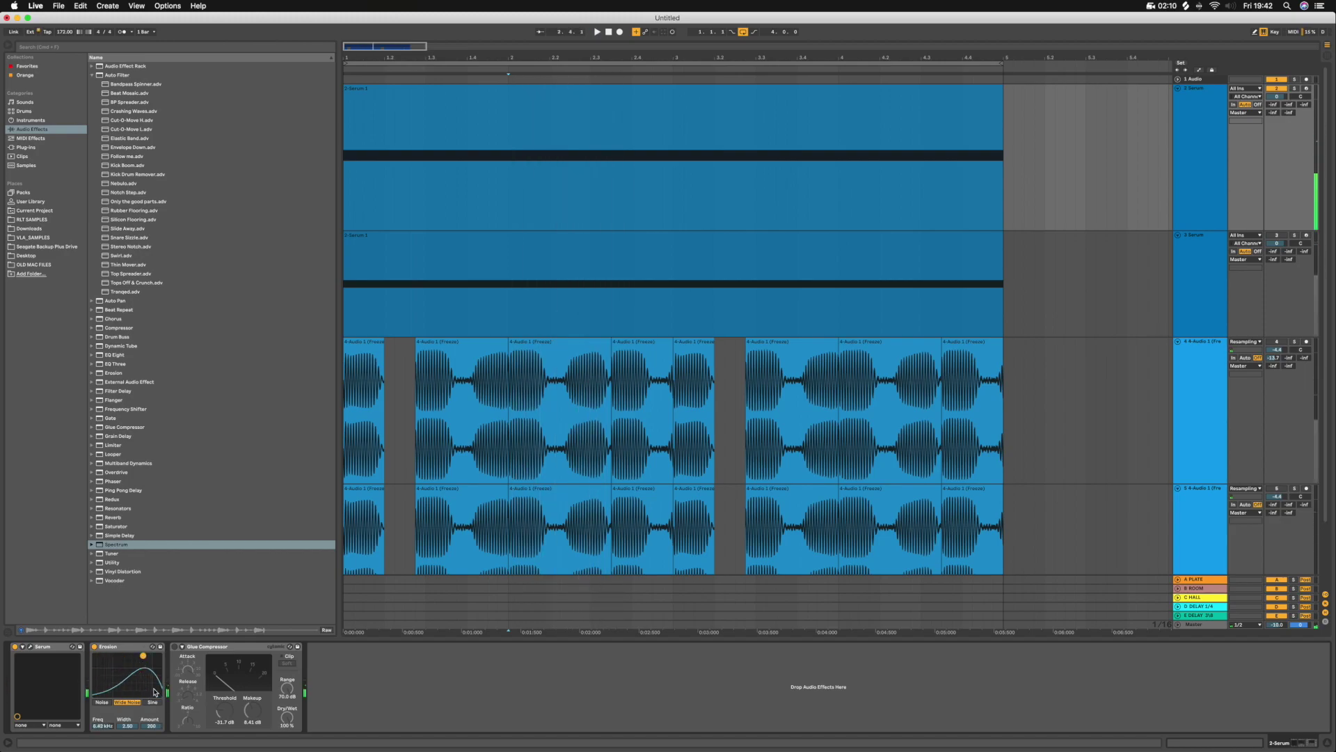
pyautogui.click(1296, 235)
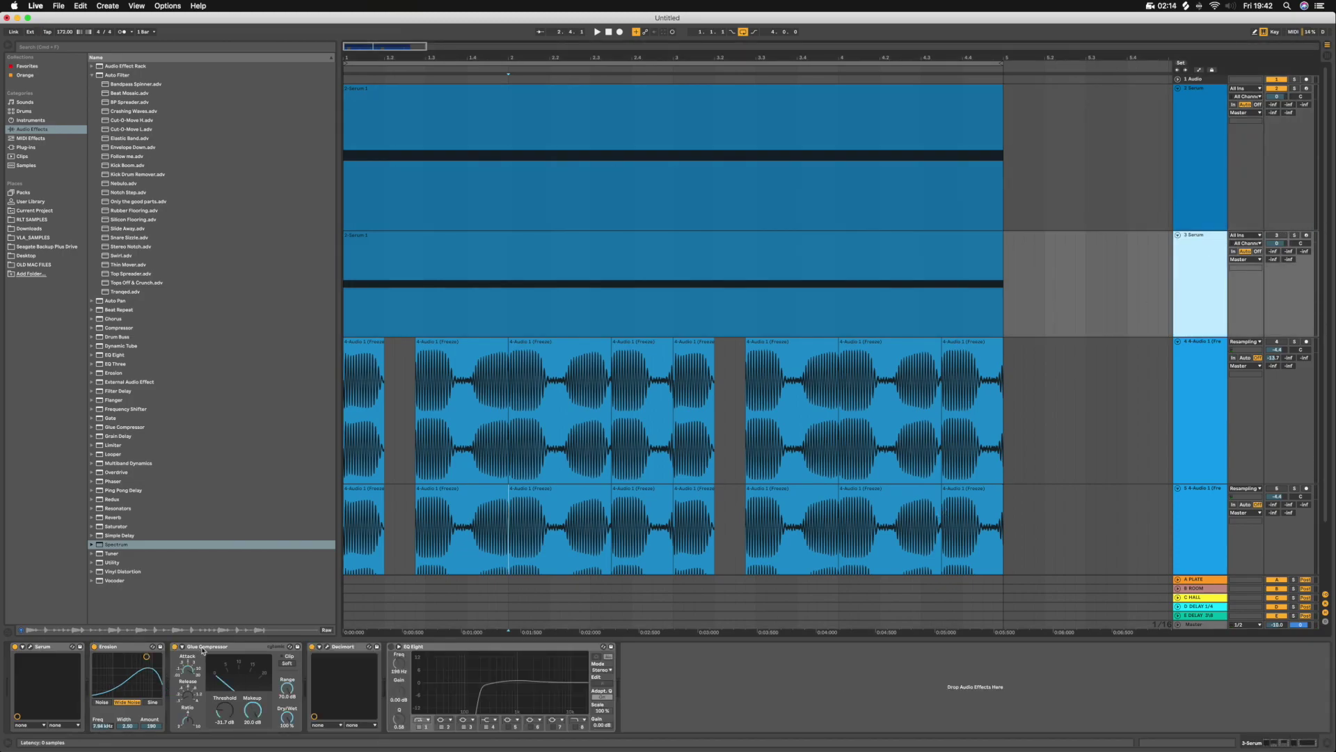
# - Drop the 2 Serum Glue Compressor's threshold to -40.0 dB
pyautogui.click(1258, 208)
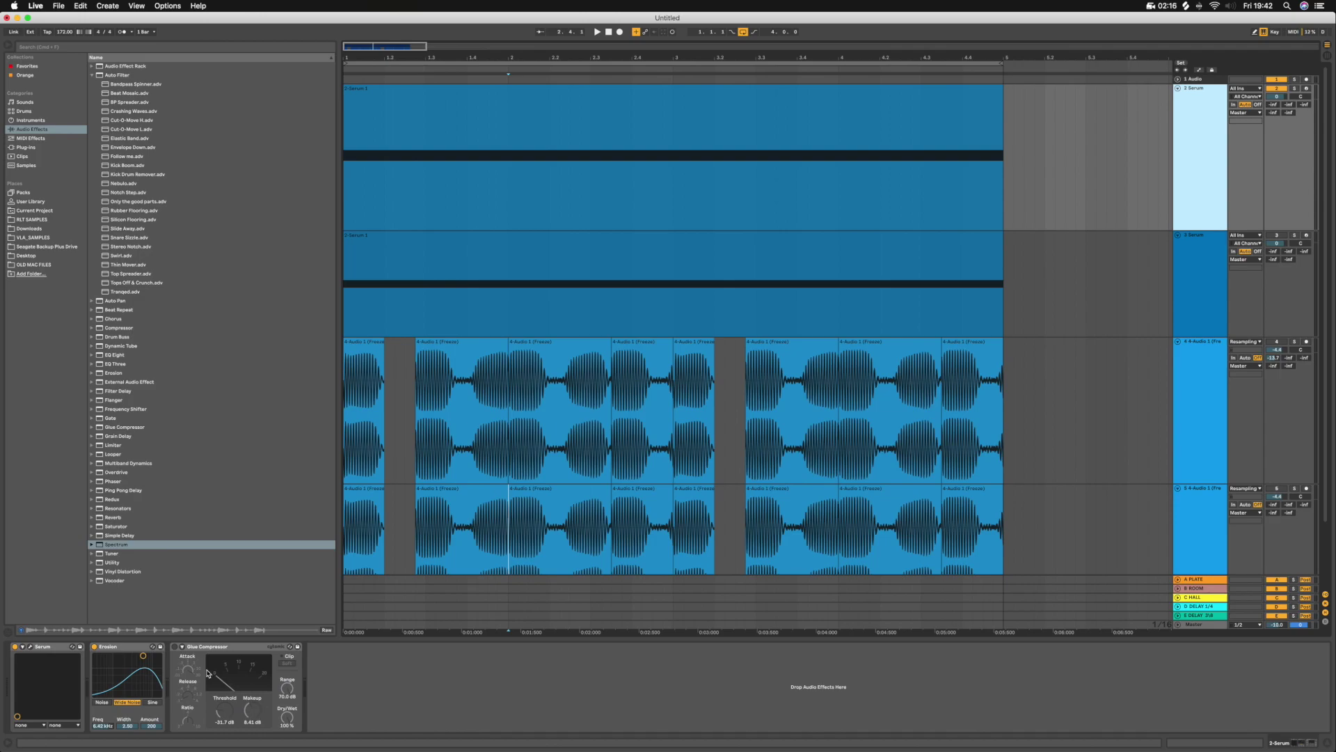
pyautogui.click(175, 651)
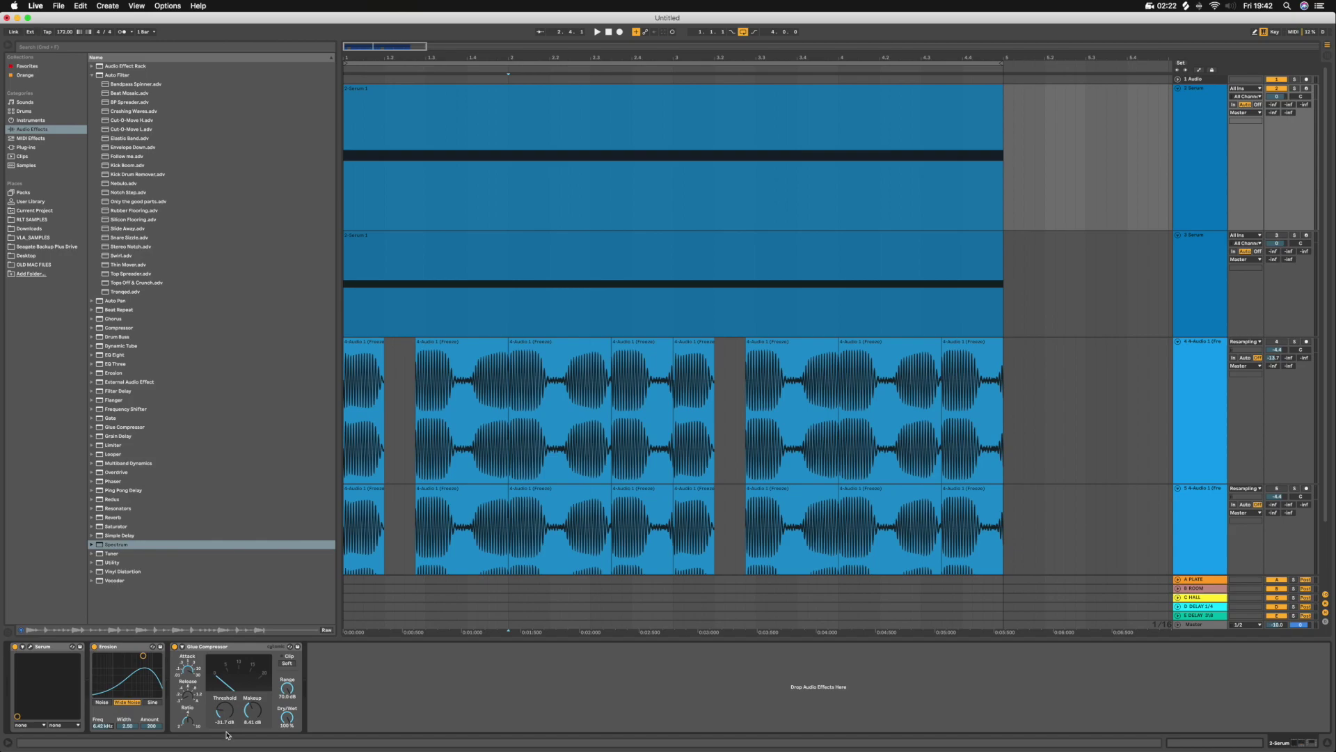
pyautogui.moveTo(221, 710); pyautogui.dragTo(221, 715)
pyautogui.click(1211, 291)
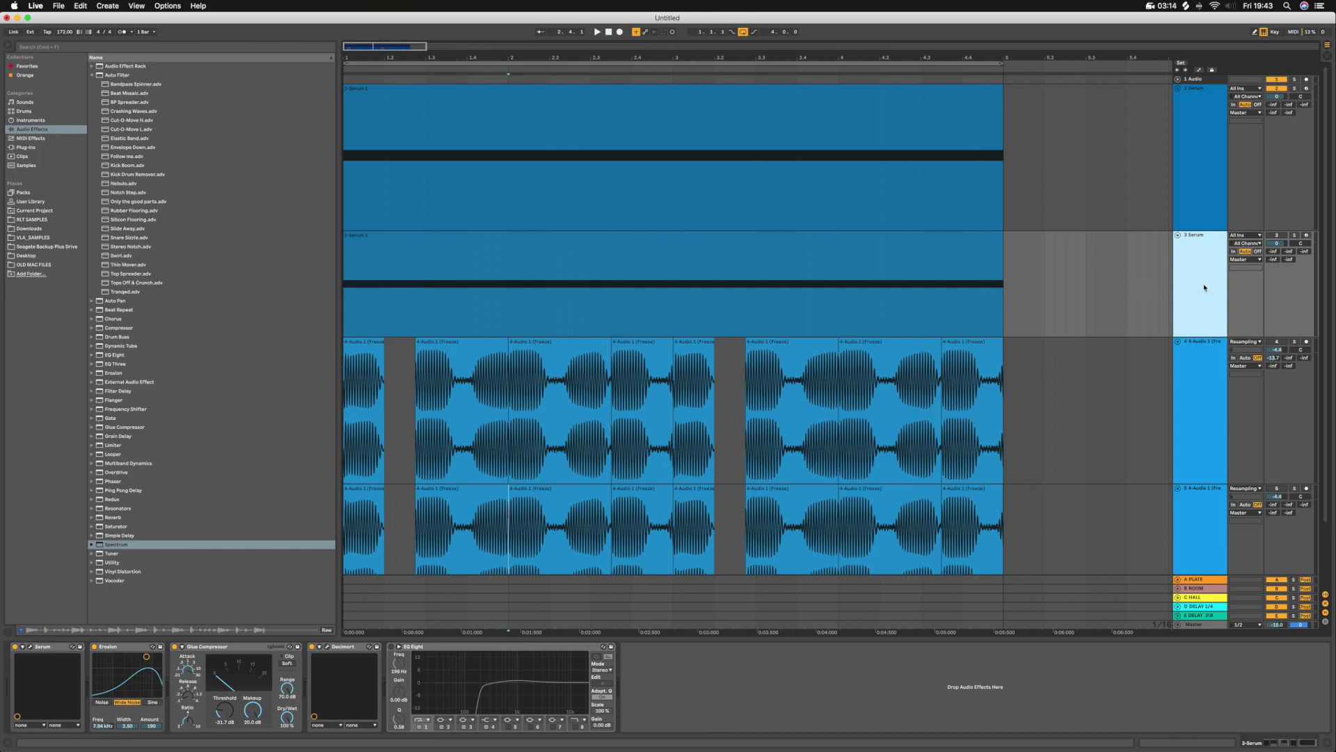
# - Insert a new audio track below 2 Serum and set its input to Resampling
pyautogui.click(1204, 134)
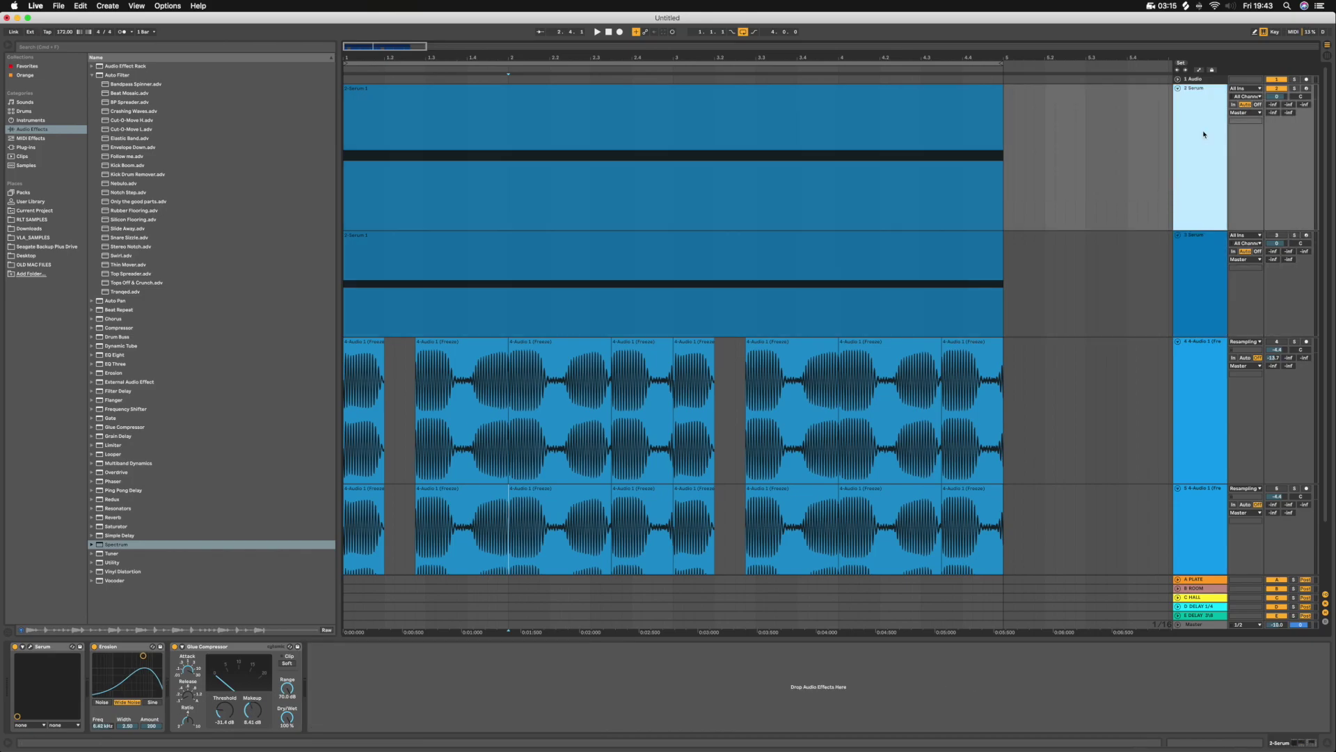
pyautogui.rightClick(1211, 184)
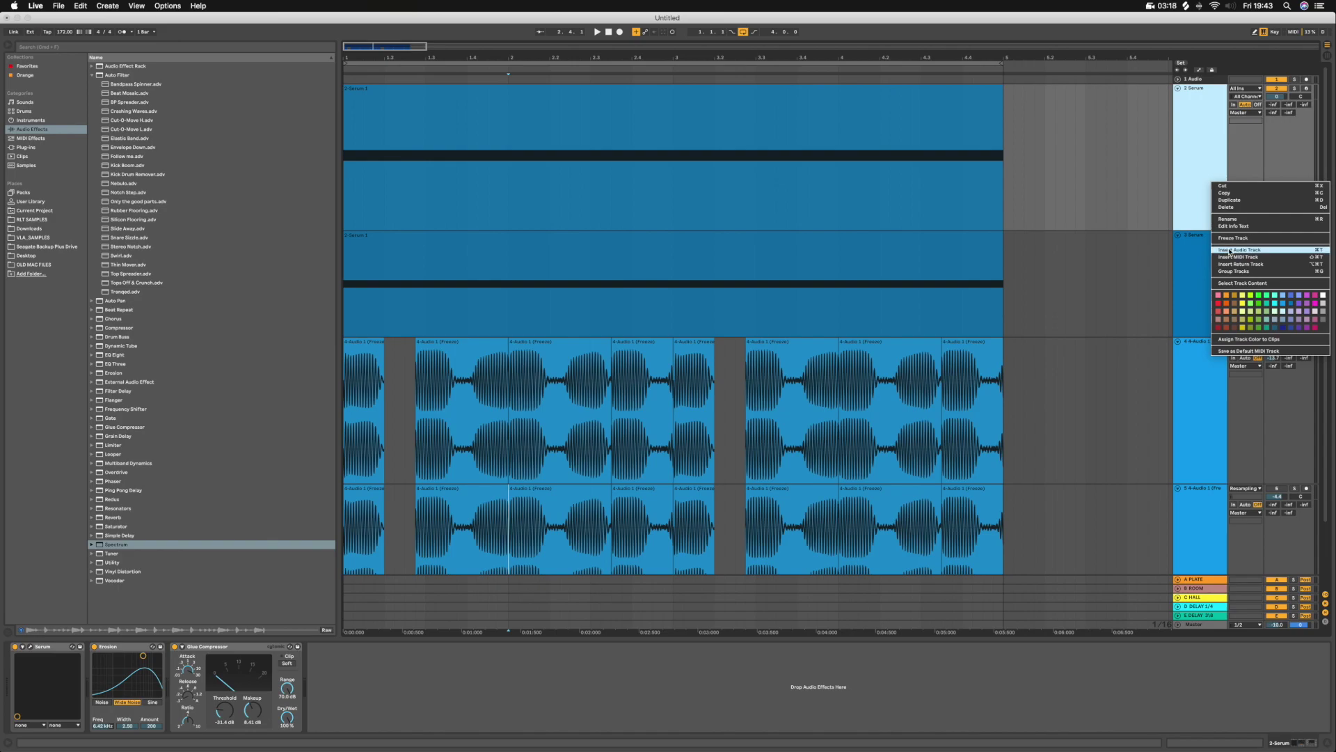
pyautogui.click(1230, 251)
pyautogui.click(347, 262)
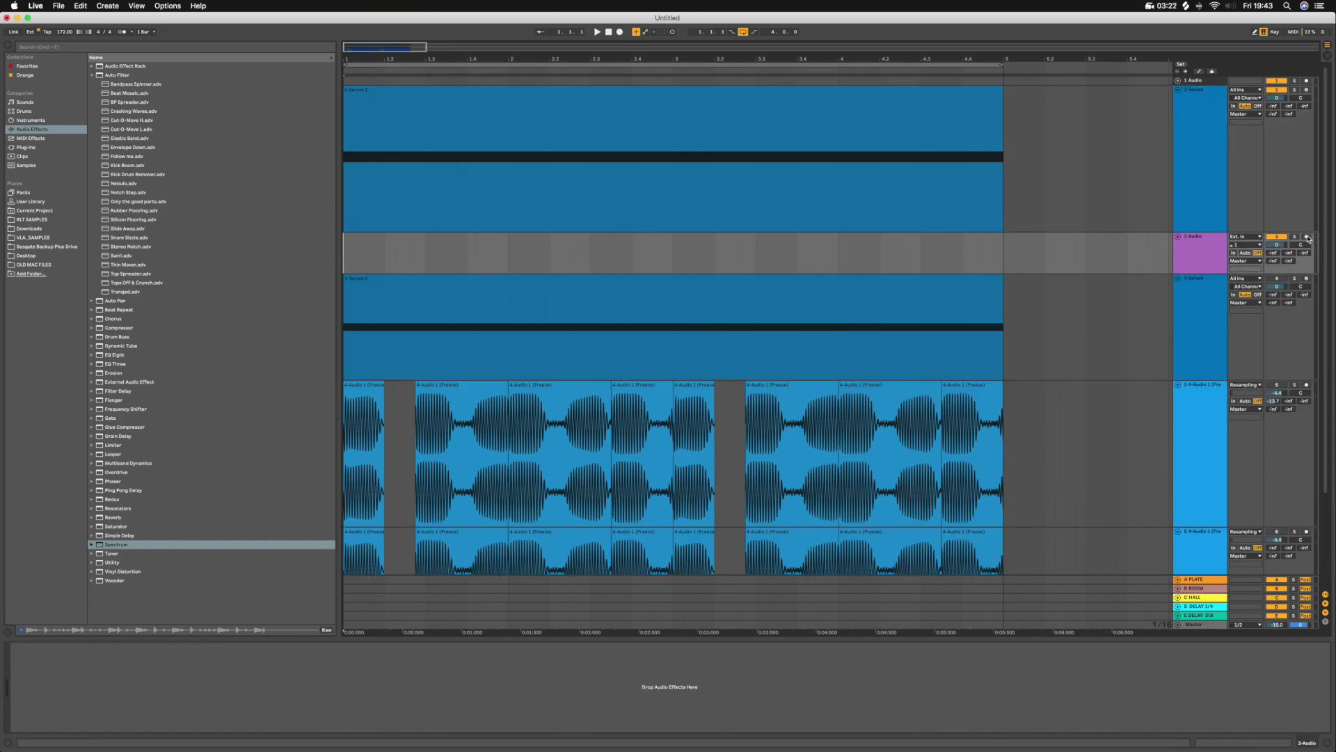
pyautogui.click(1240, 238)
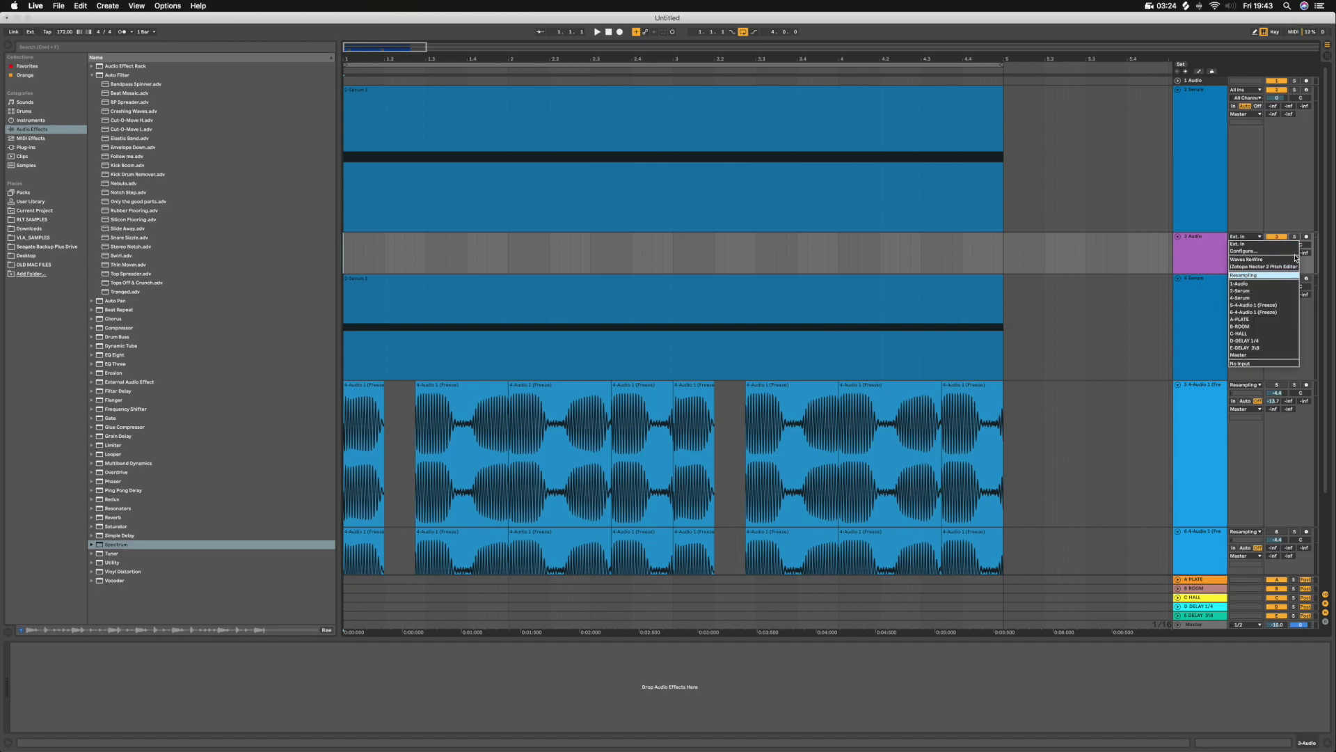
pyautogui.click(1246, 275)
# - Arm 3 Audio and record the resampled bass from the song start into a new clip
pyautogui.click(1306, 237)
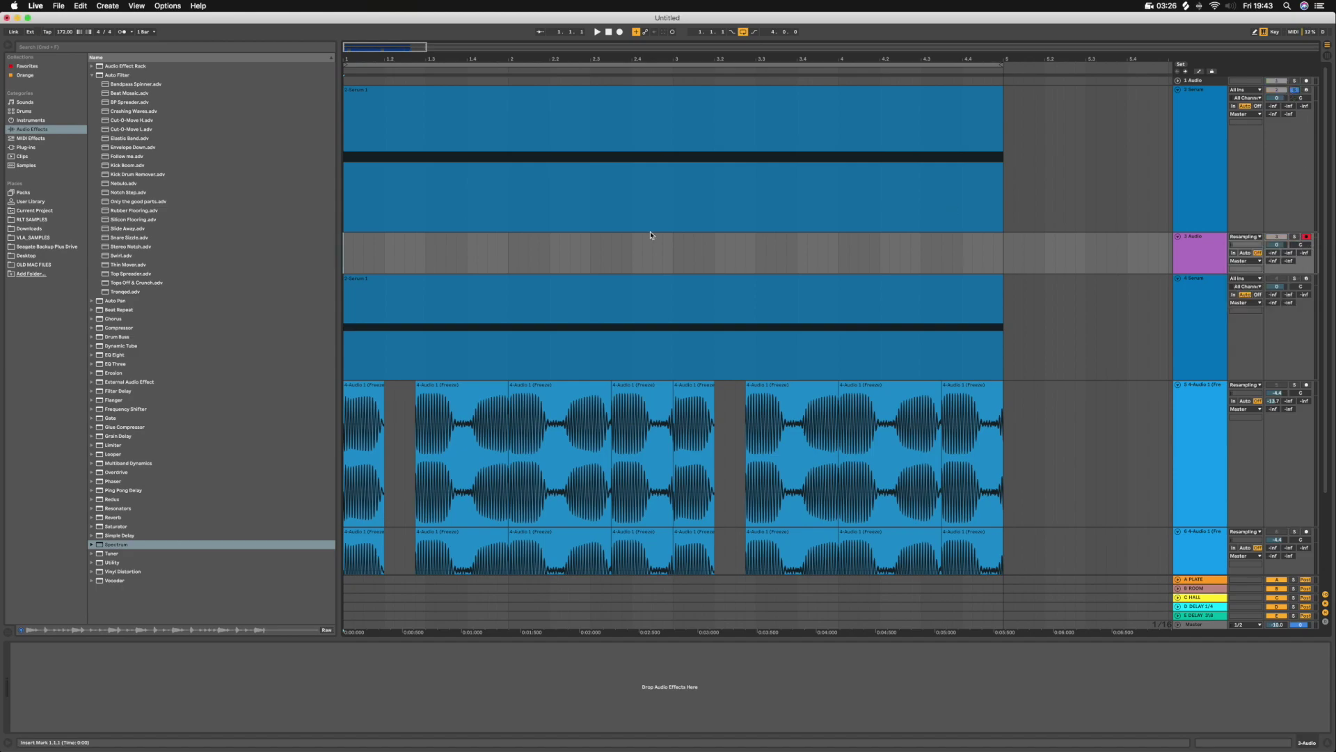
pyautogui.press('space')
pyautogui.press('space')
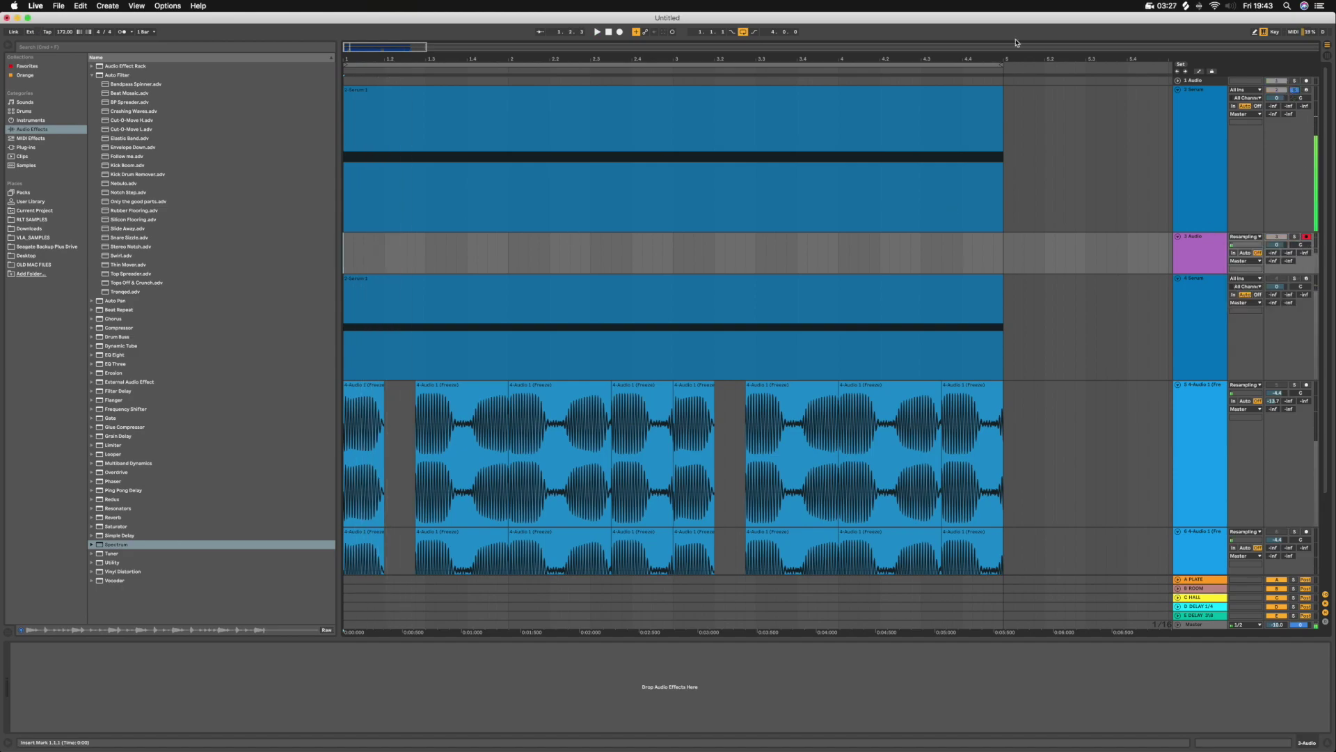
pyautogui.click(619, 32)
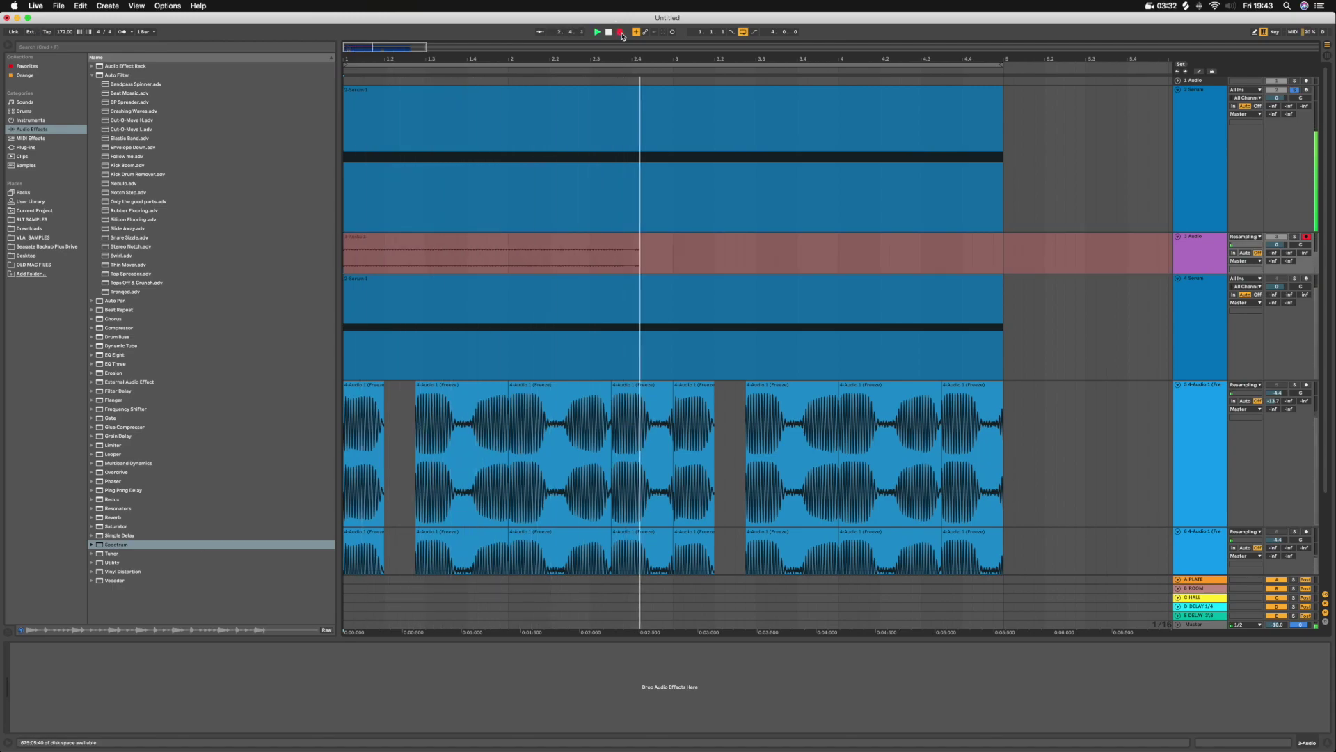
pyautogui.click(620, 32)
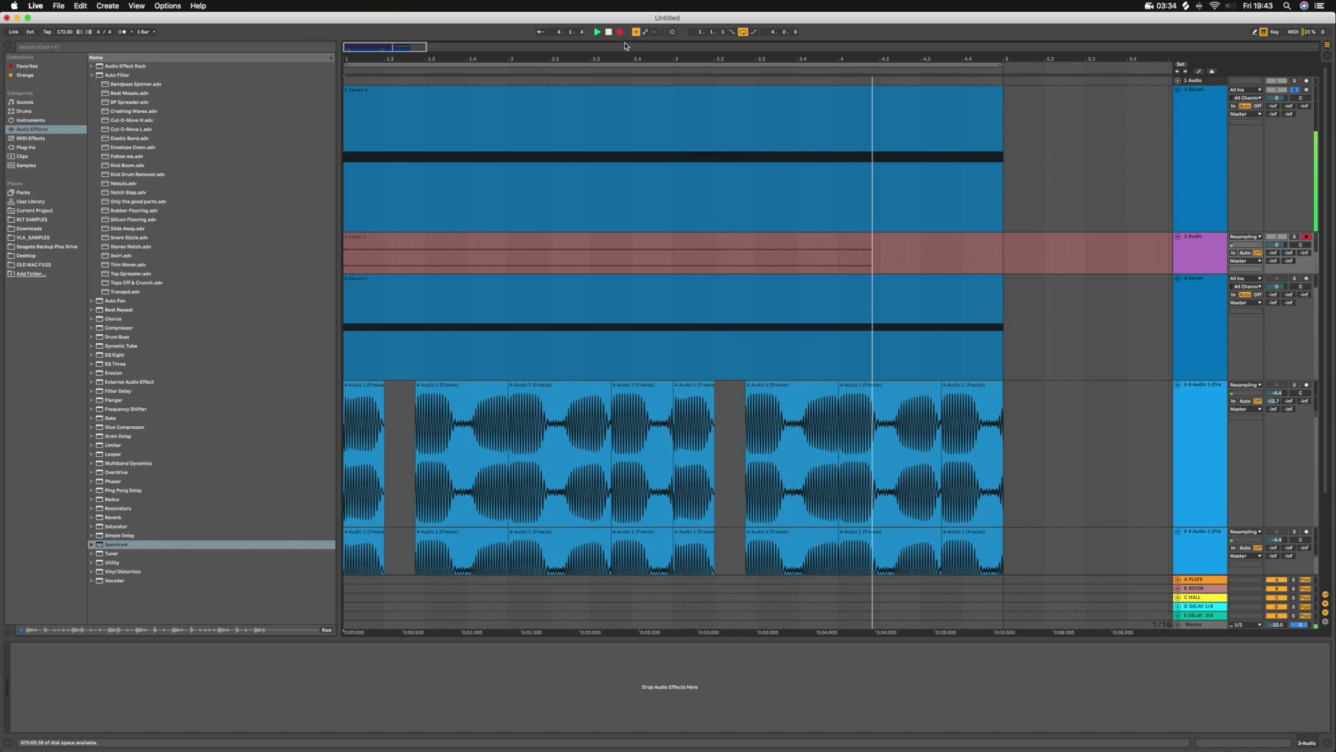
pyautogui.press('space')
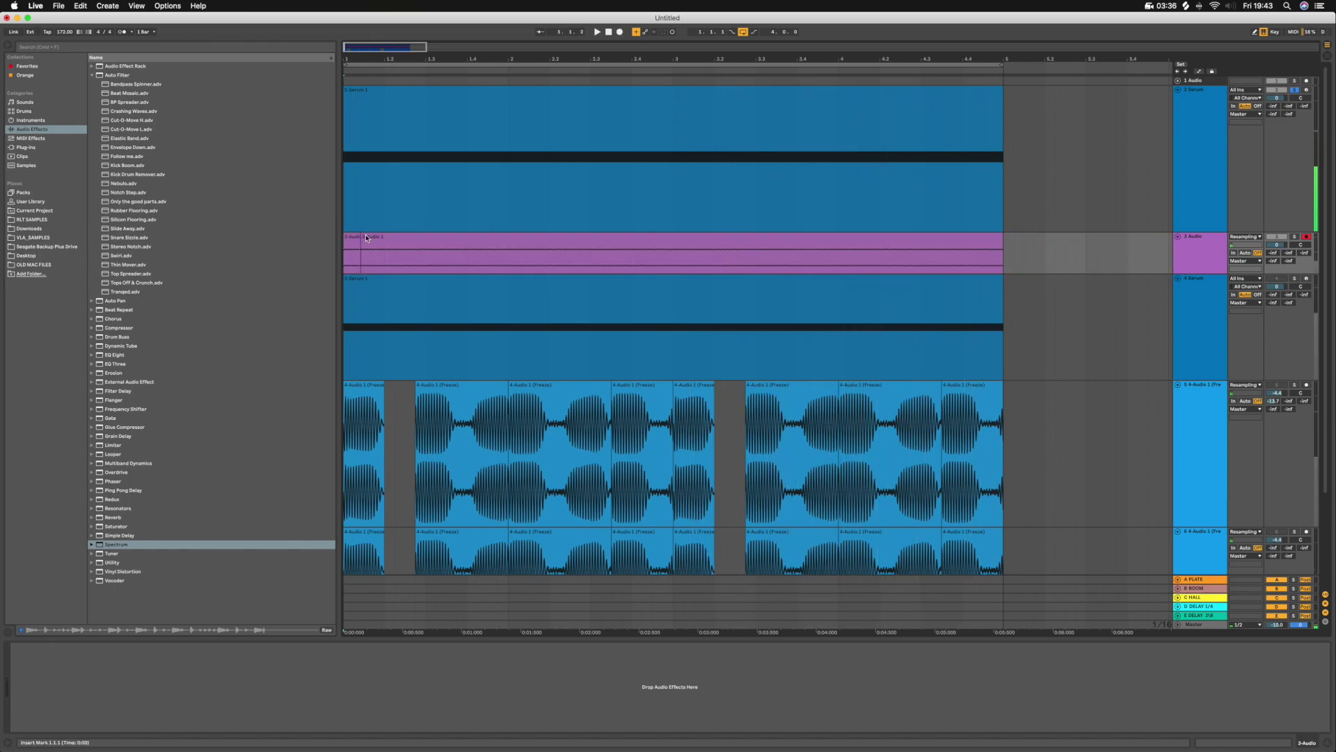
pyautogui.click(351, 237)
# - Raise the 3-Audio 1 clip's gain to 14.5 dB
pyautogui.doubleClick(352, 238)
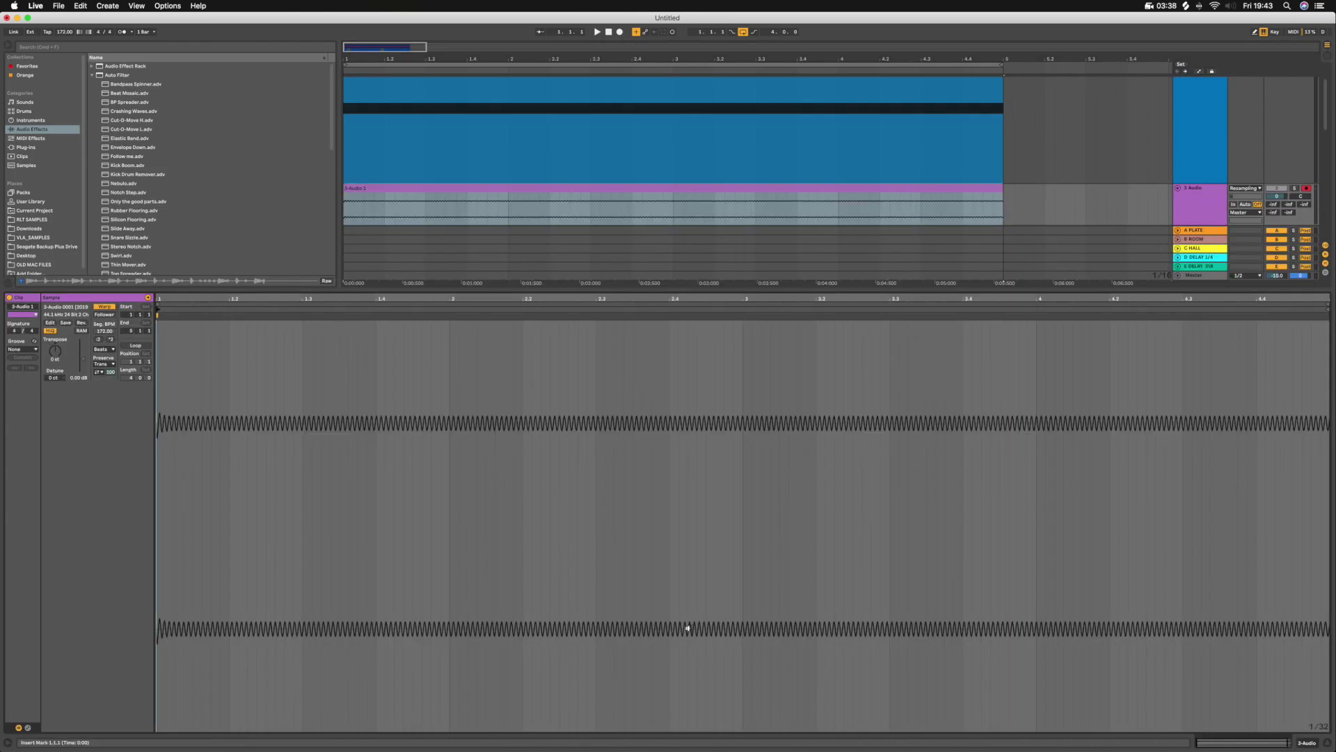
pyautogui.moveTo(82, 376); pyautogui.dragTo(81, 343)
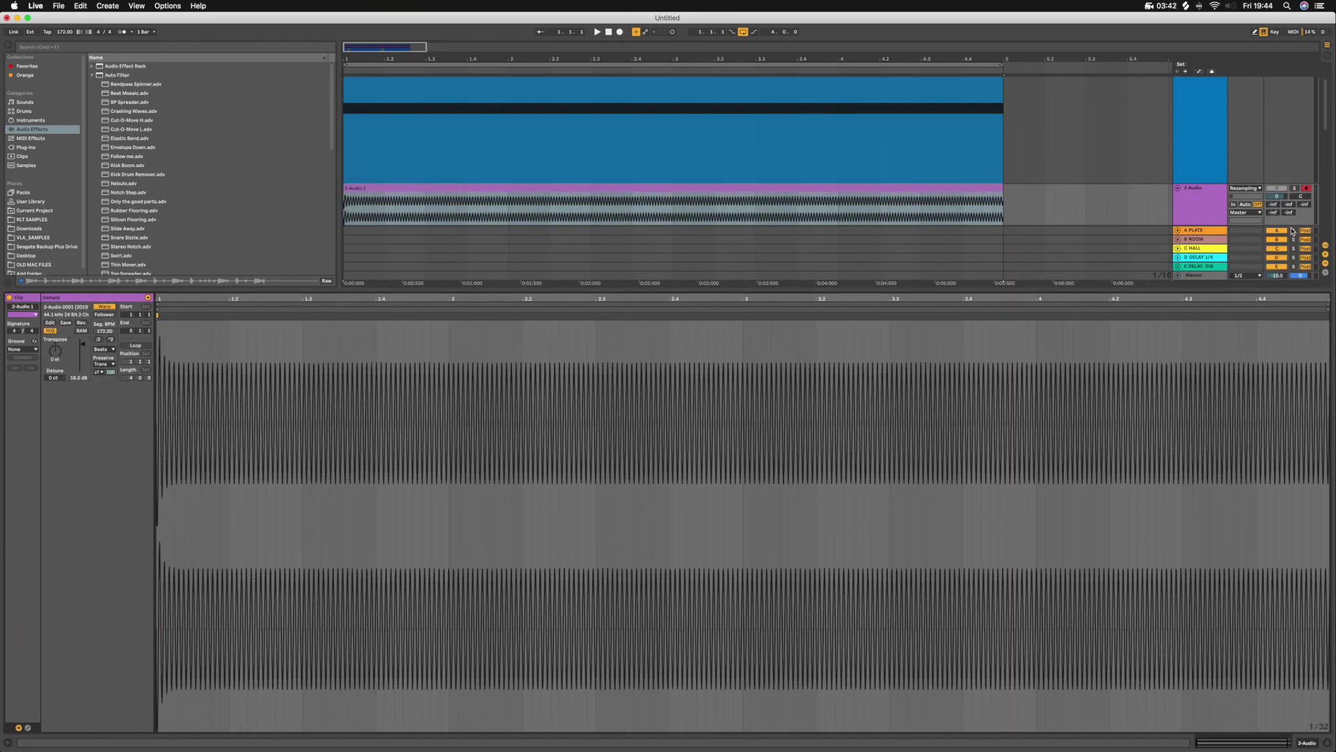
pyautogui.scroll(-3, 1296, 230)
pyautogui.scroll(1, 1284, 131)
pyautogui.scroll(1, 1282, 132)
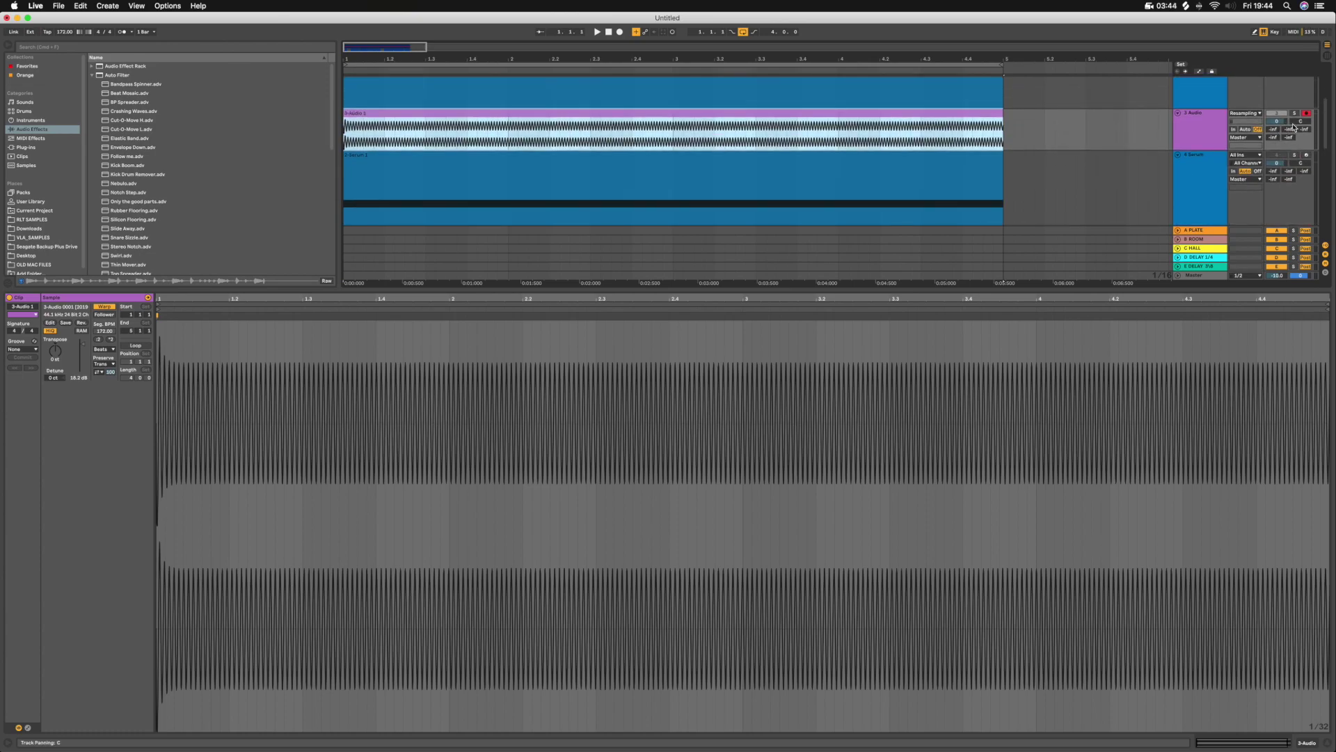
# - Solo and audition 3 Audio, hide Detail View and make the track much taller
pyautogui.click(1294, 114)
pyautogui.press('space')
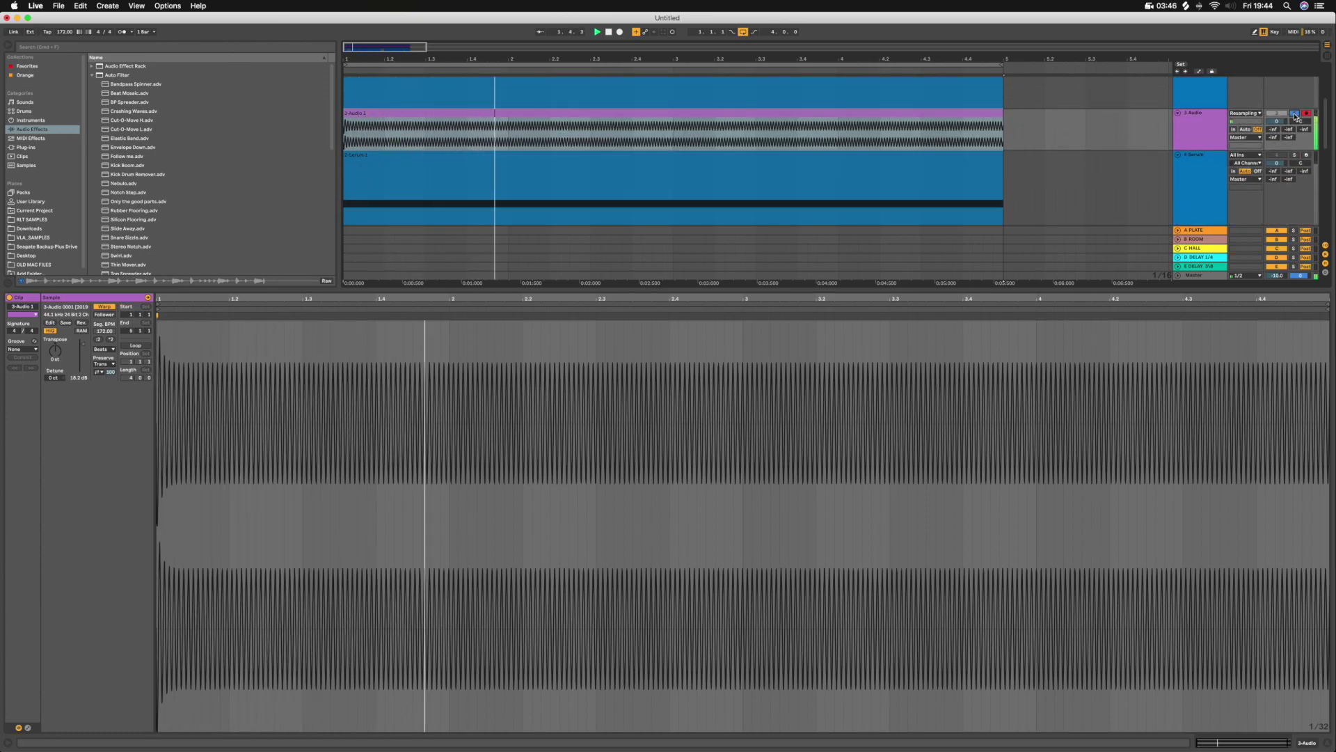
pyautogui.press('space')
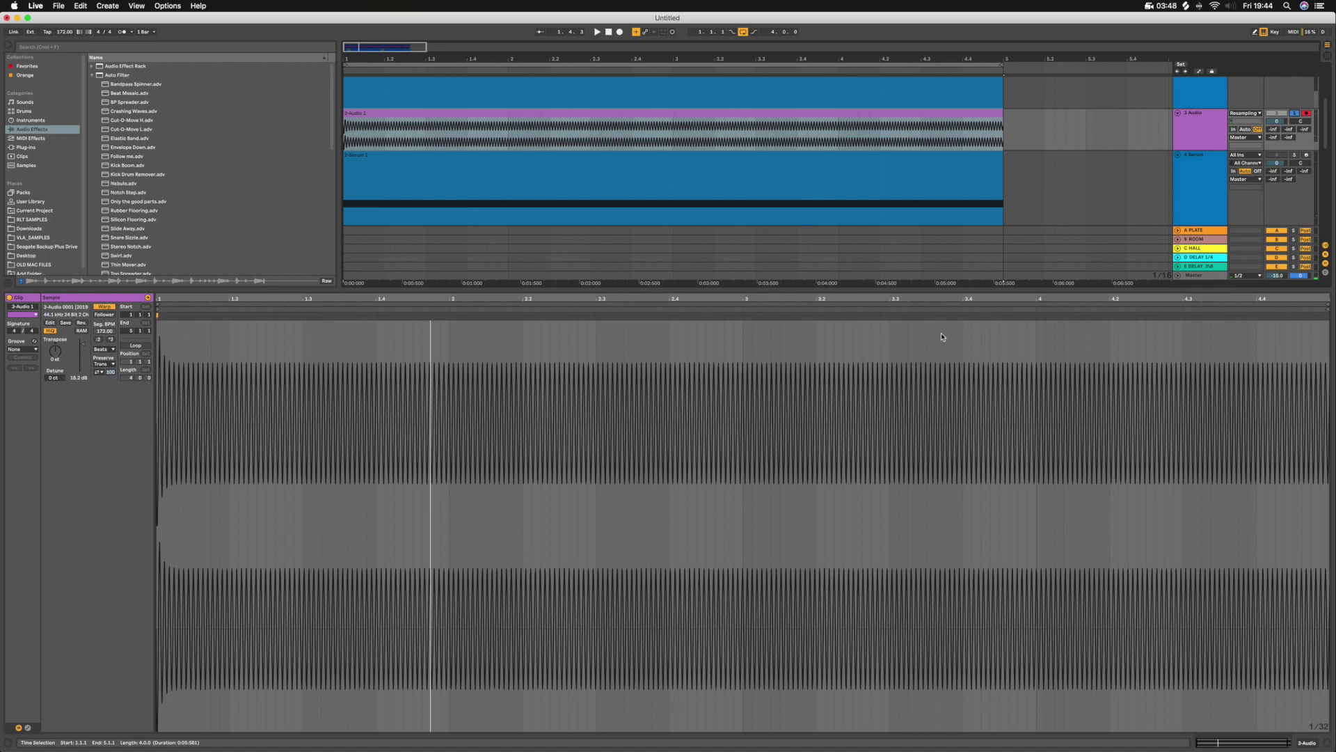
pyautogui.click(1328, 746)
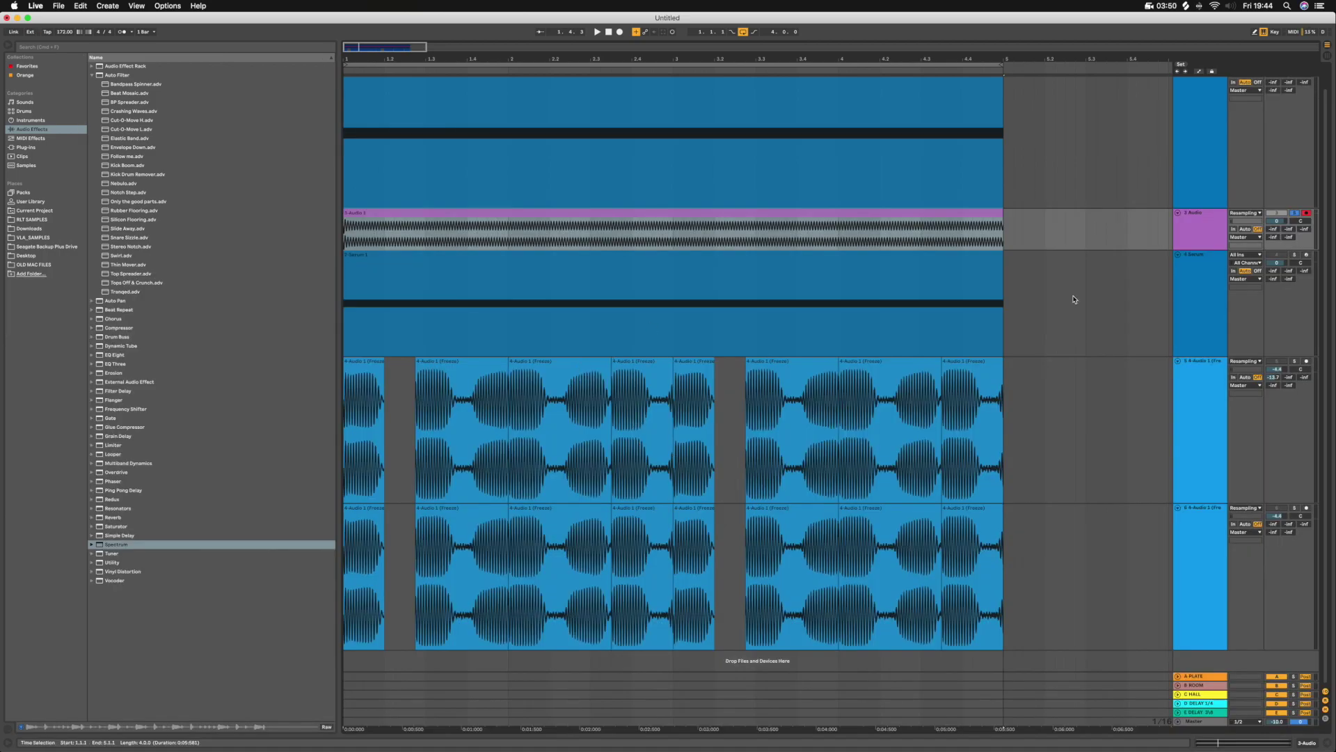
pyautogui.hotkey('alt', '+')
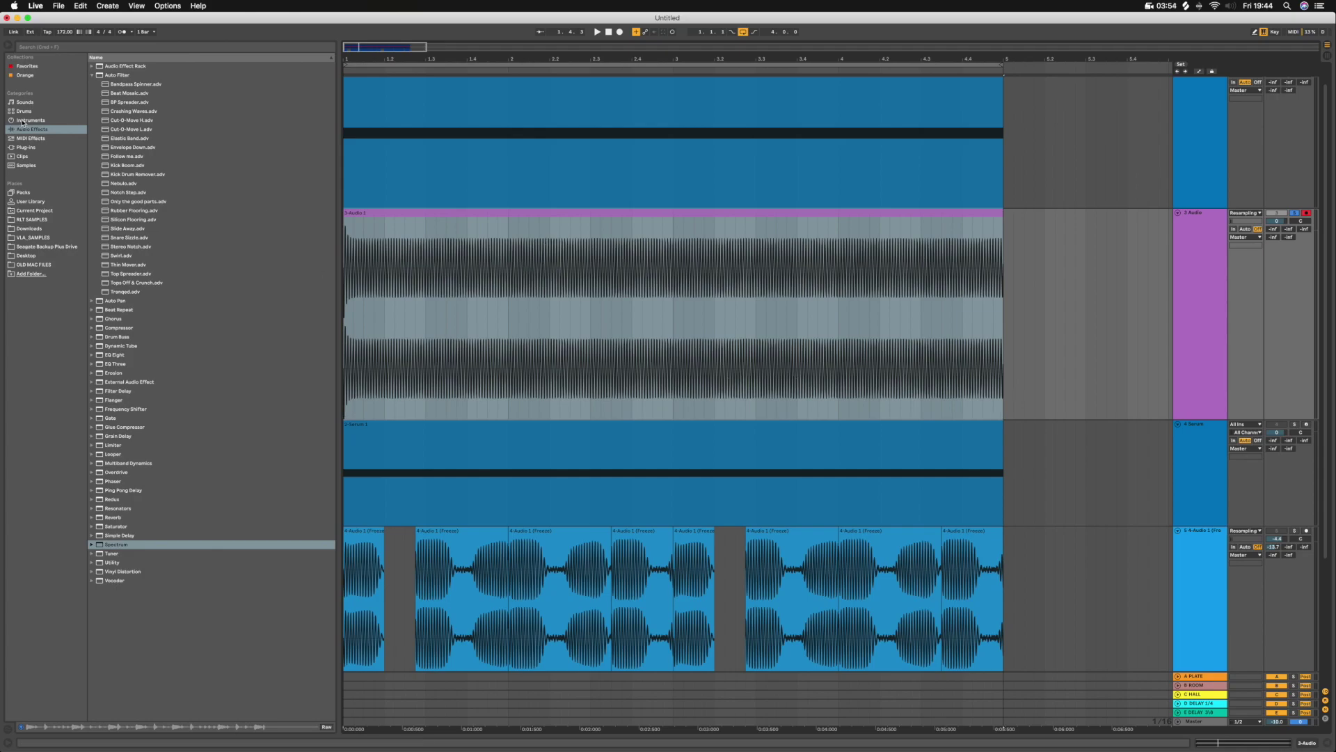
# - Add EQ Eight from the audio effects to the 3 Audio track
pyautogui.click(30, 150)
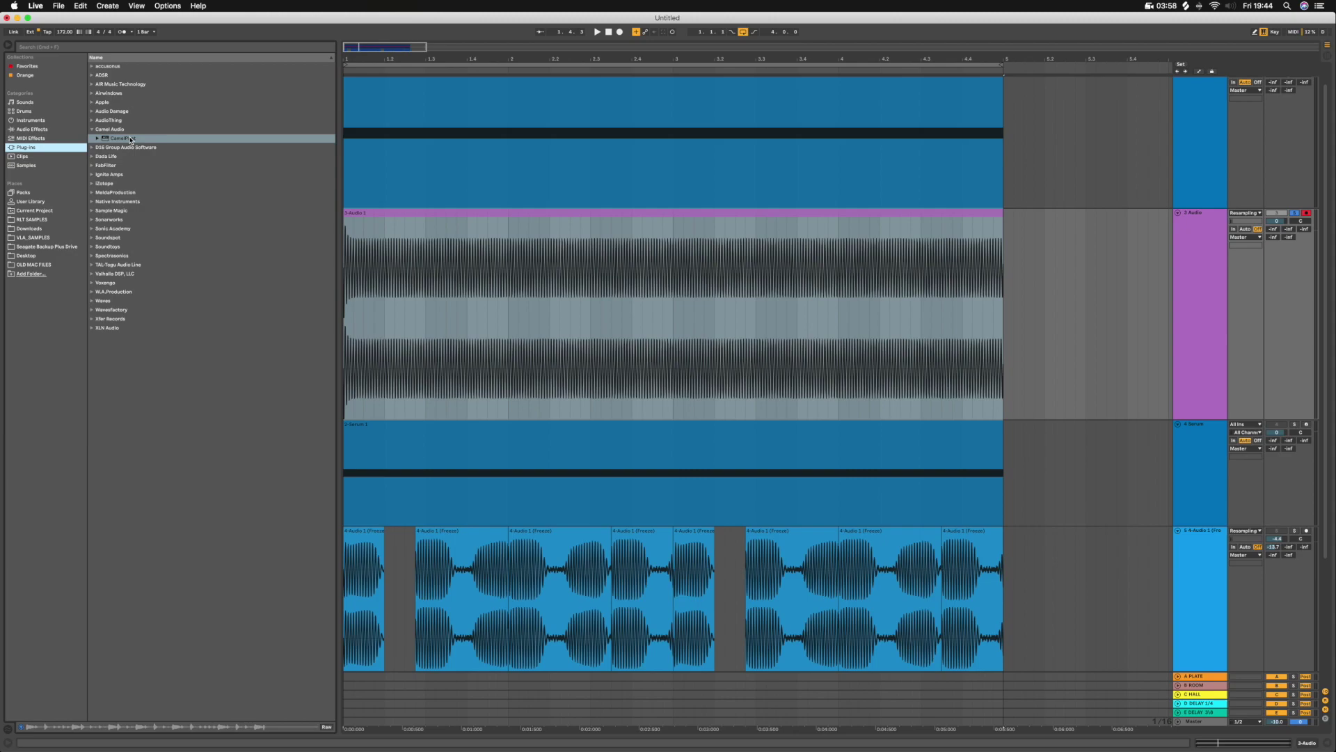
pyautogui.click(32, 129)
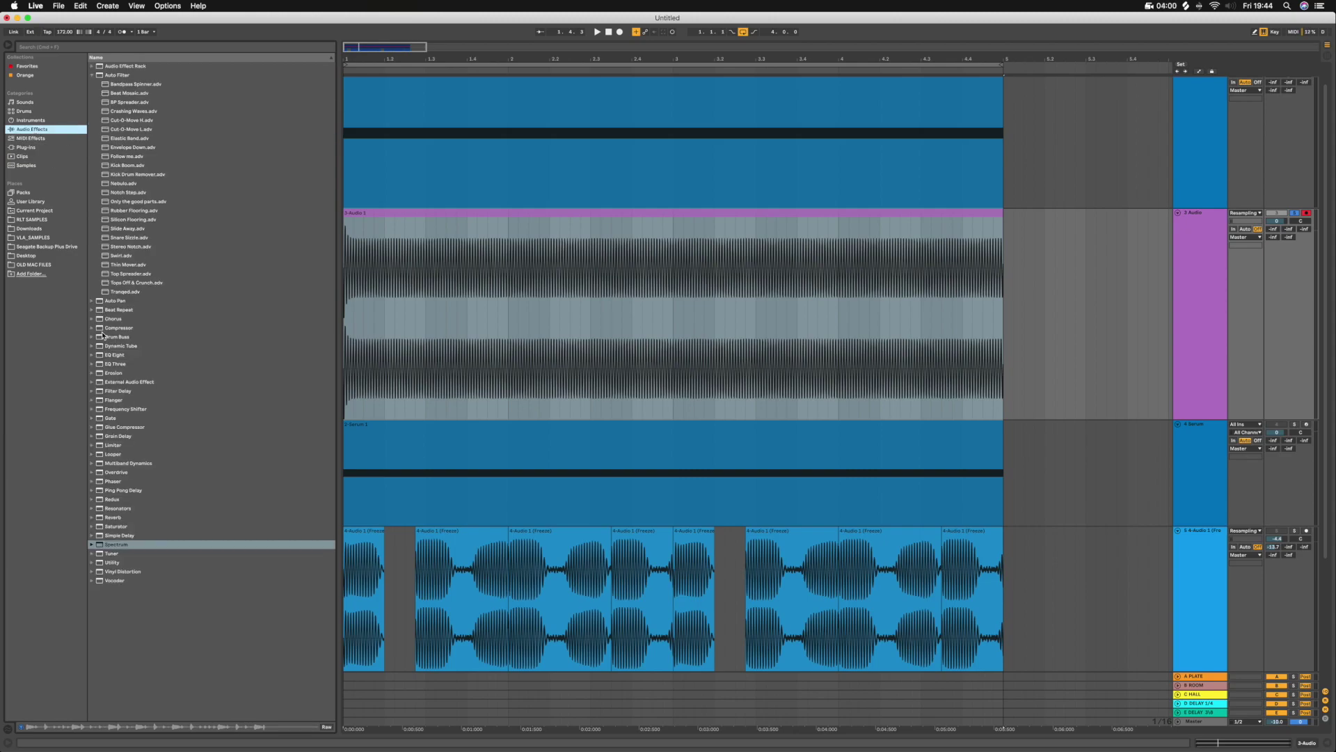
pyautogui.click(93, 355)
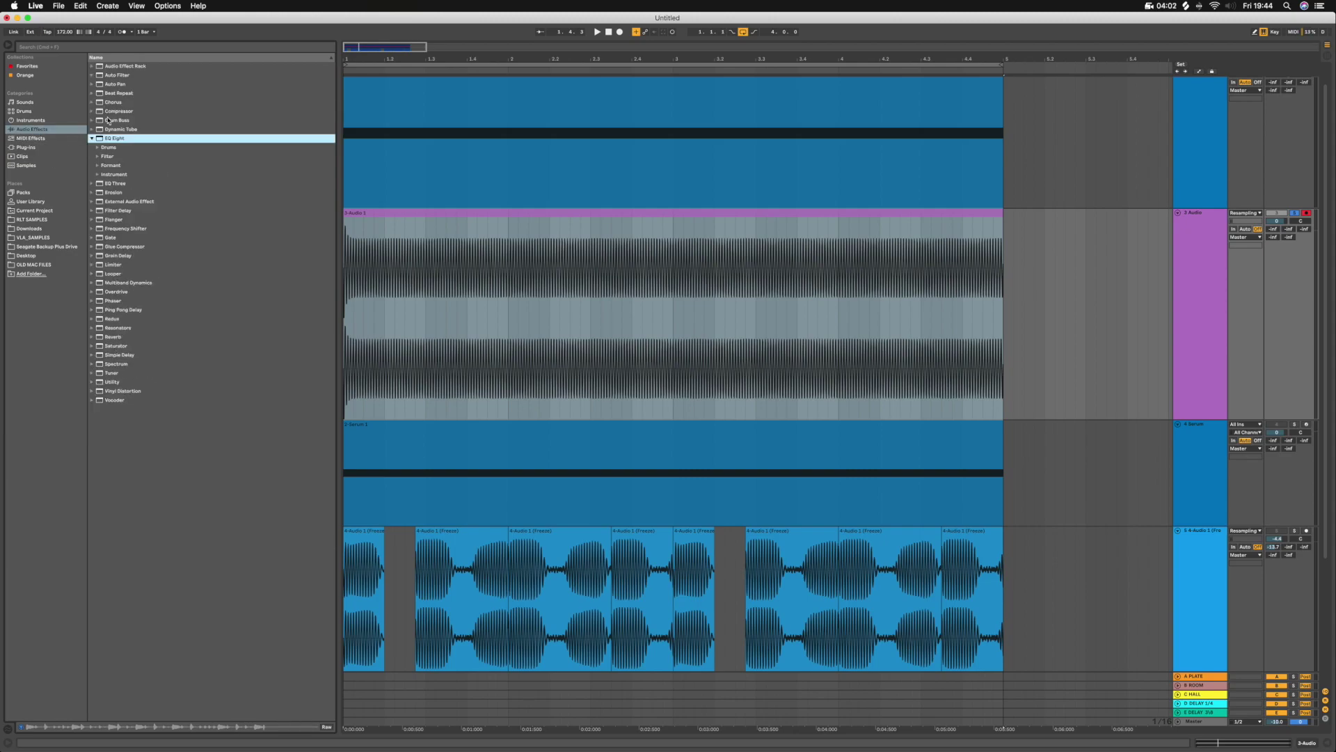
pyautogui.moveTo(352, 245); pyautogui.dragTo(391, 257)
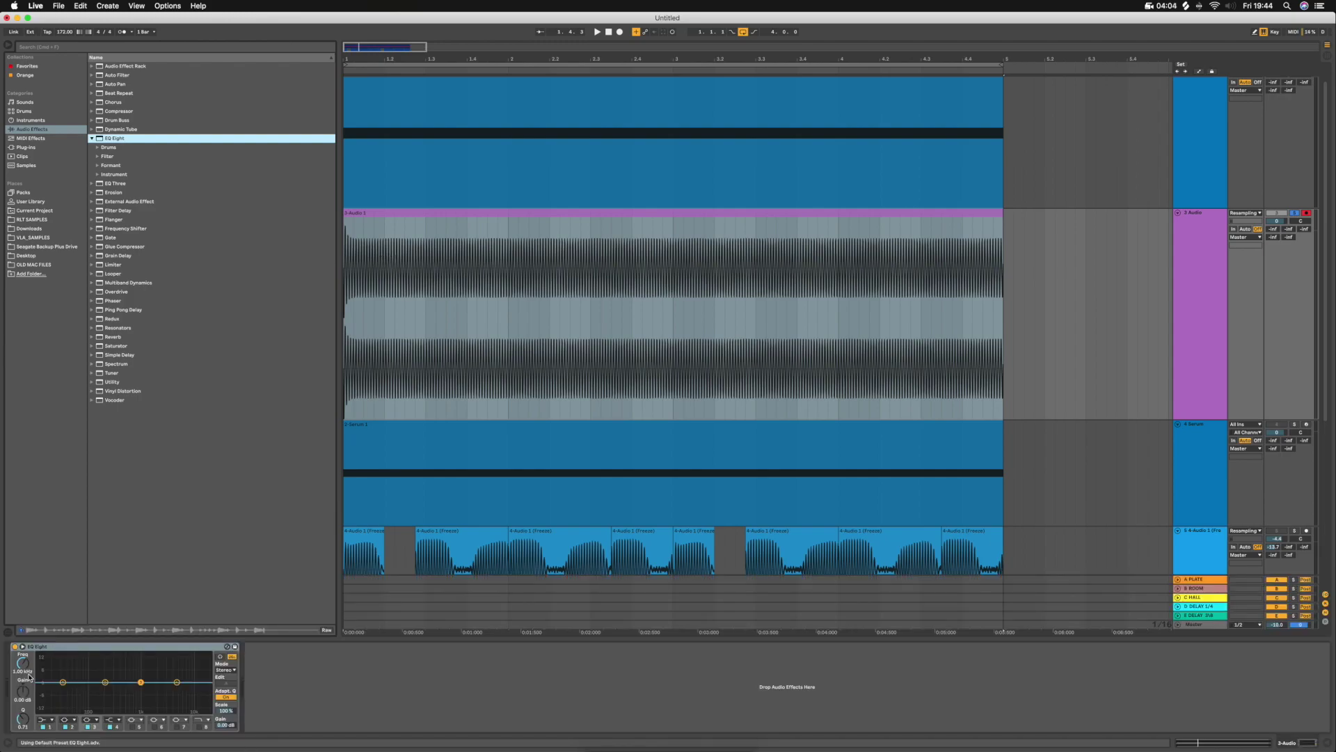
# - Make EQ band 1 a low cut under the bass, audition it, then add a Saturator after it
pyautogui.click(46, 720)
pyautogui.click(46, 664)
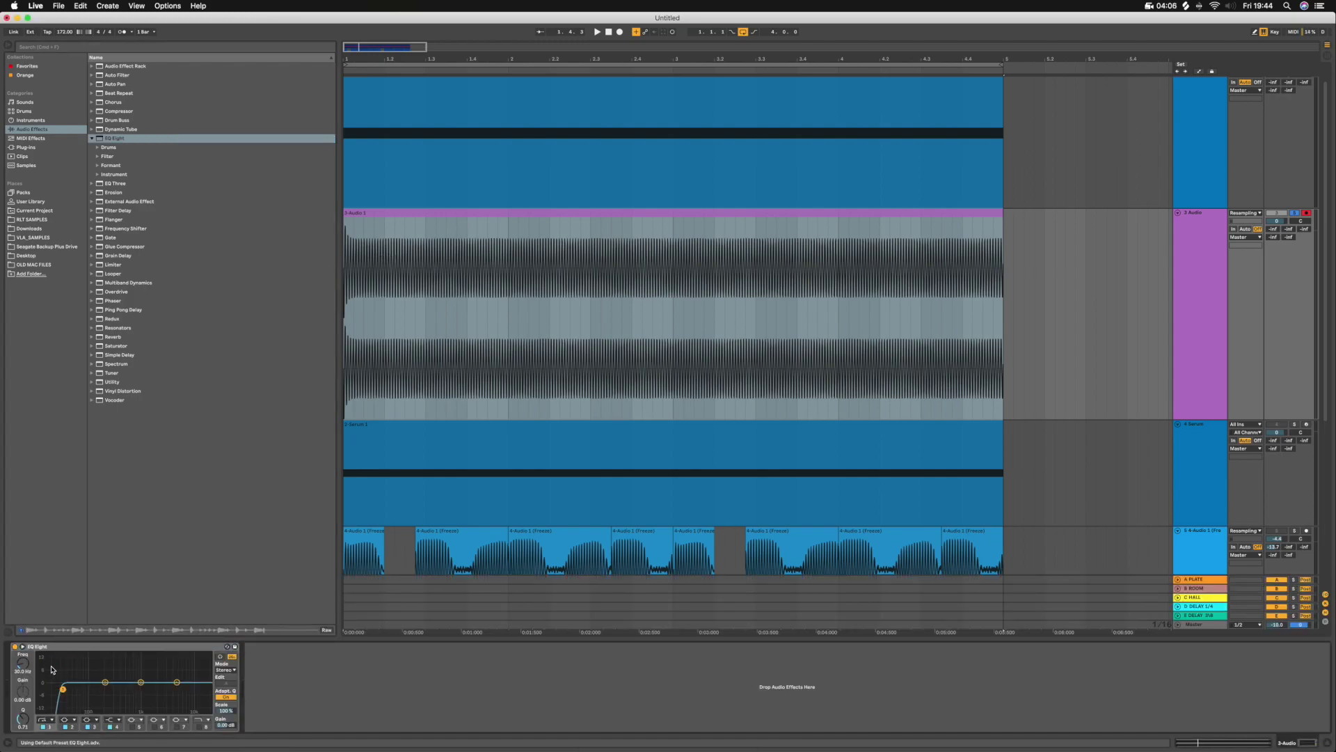
pyautogui.moveTo(63, 682); pyautogui.dragTo(99, 690)
pyautogui.press('space')
pyautogui.press('space')
pyautogui.press('space')
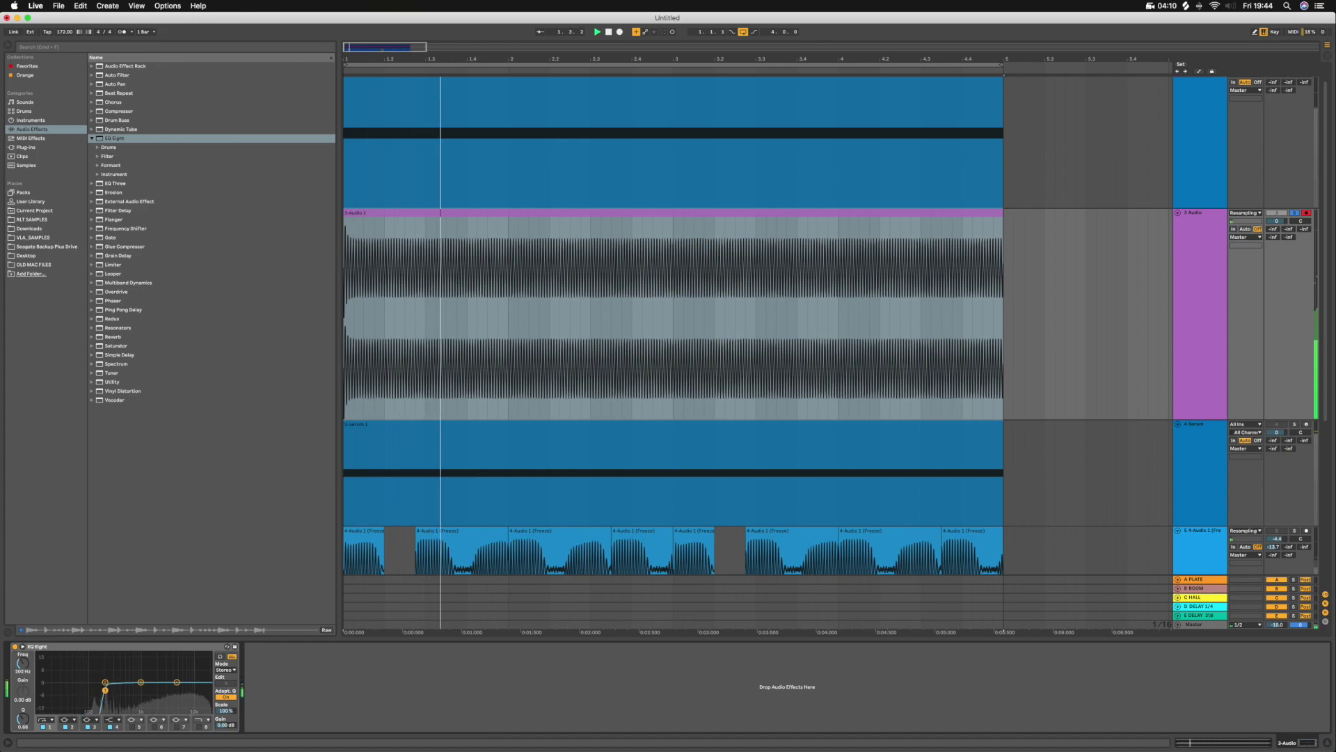
pyautogui.press('space')
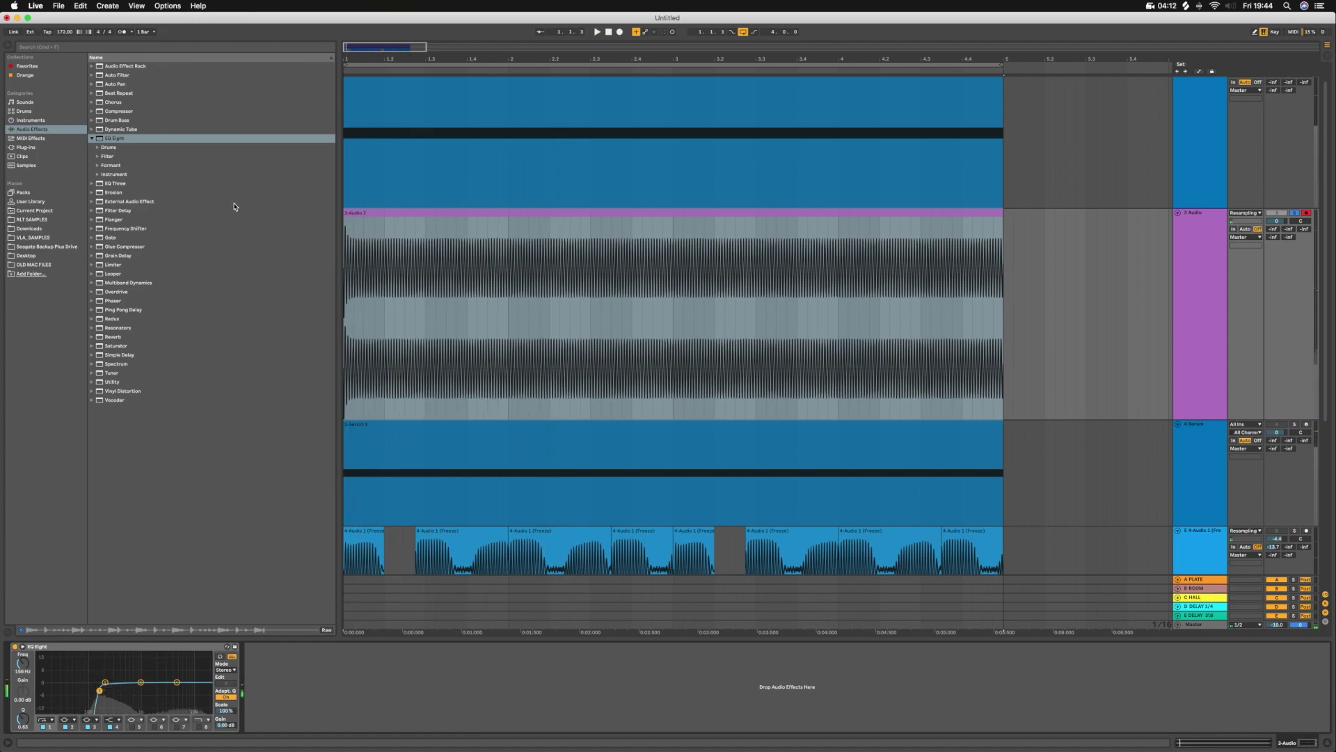
pyautogui.moveTo(101, 346); pyautogui.dragTo(256, 654)
pyautogui.press('space')
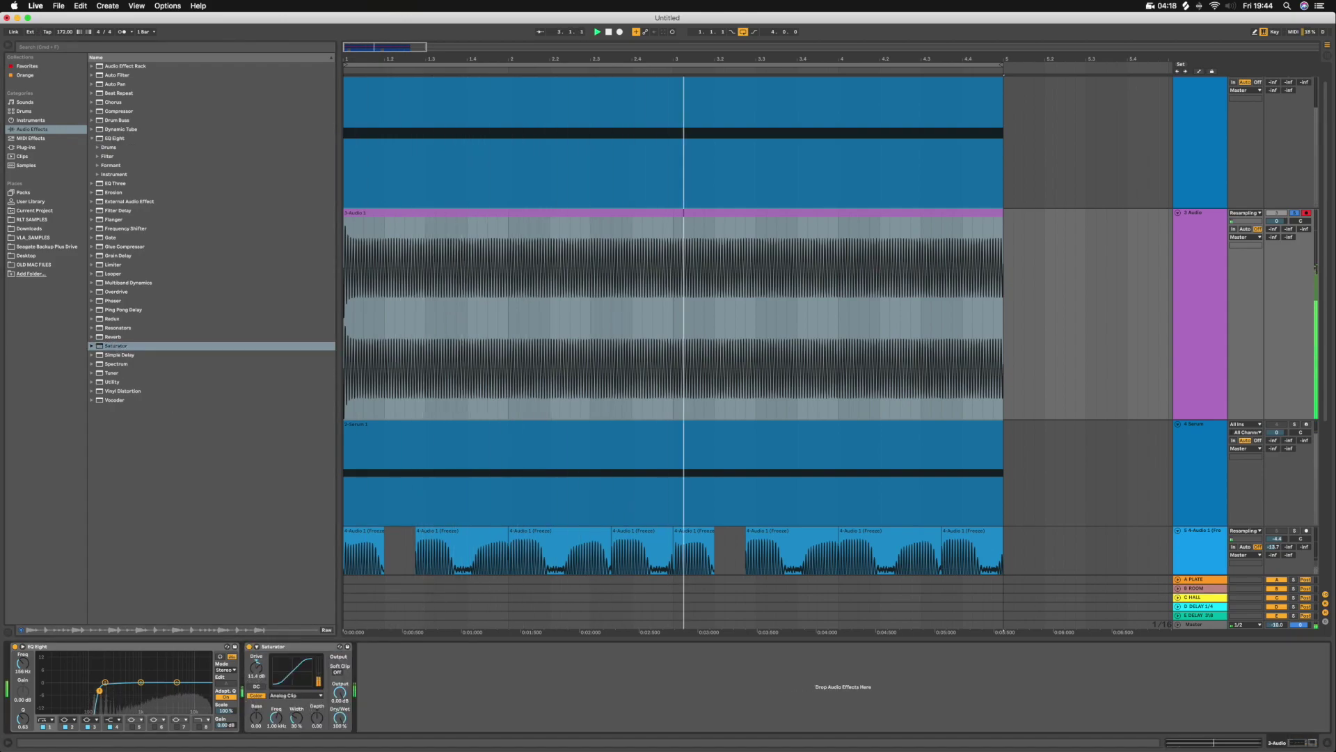
# - Keep the Saturator on the Analog Clip curve and audition the saturation
pyautogui.press('space')
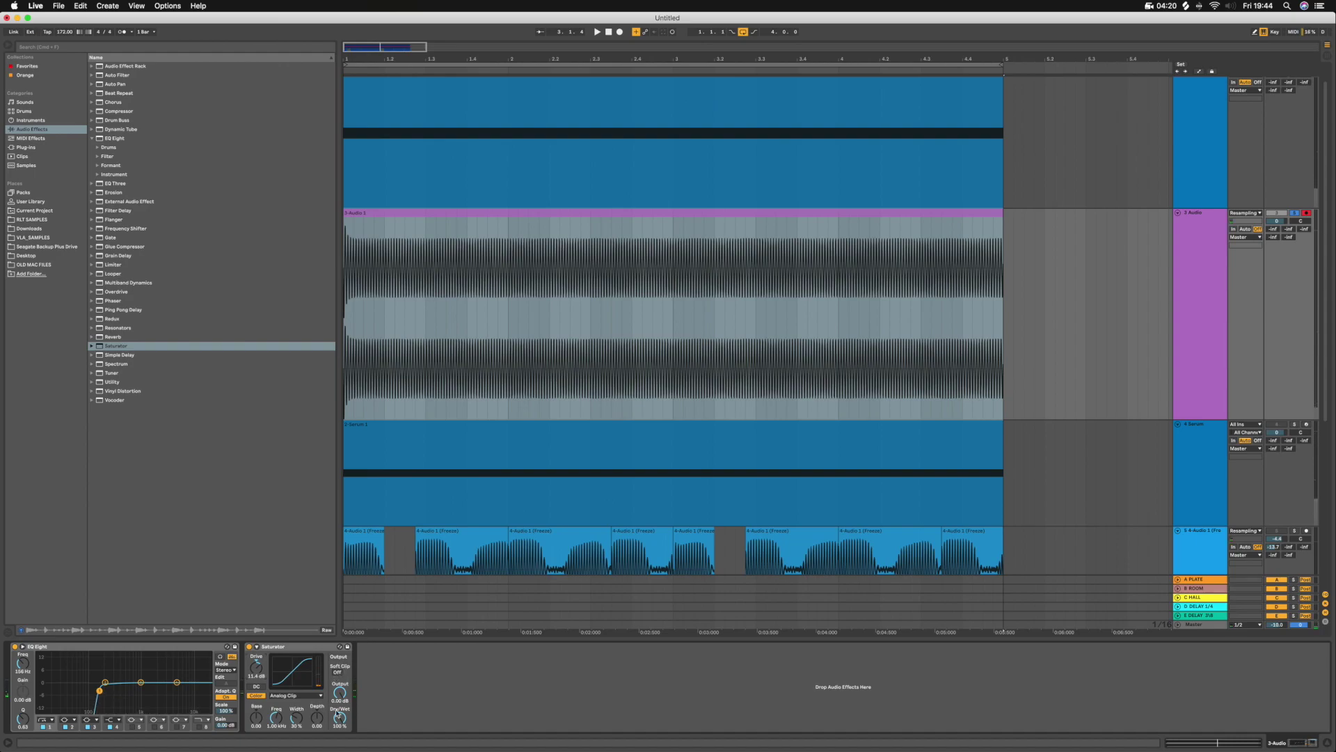
pyautogui.click(294, 696)
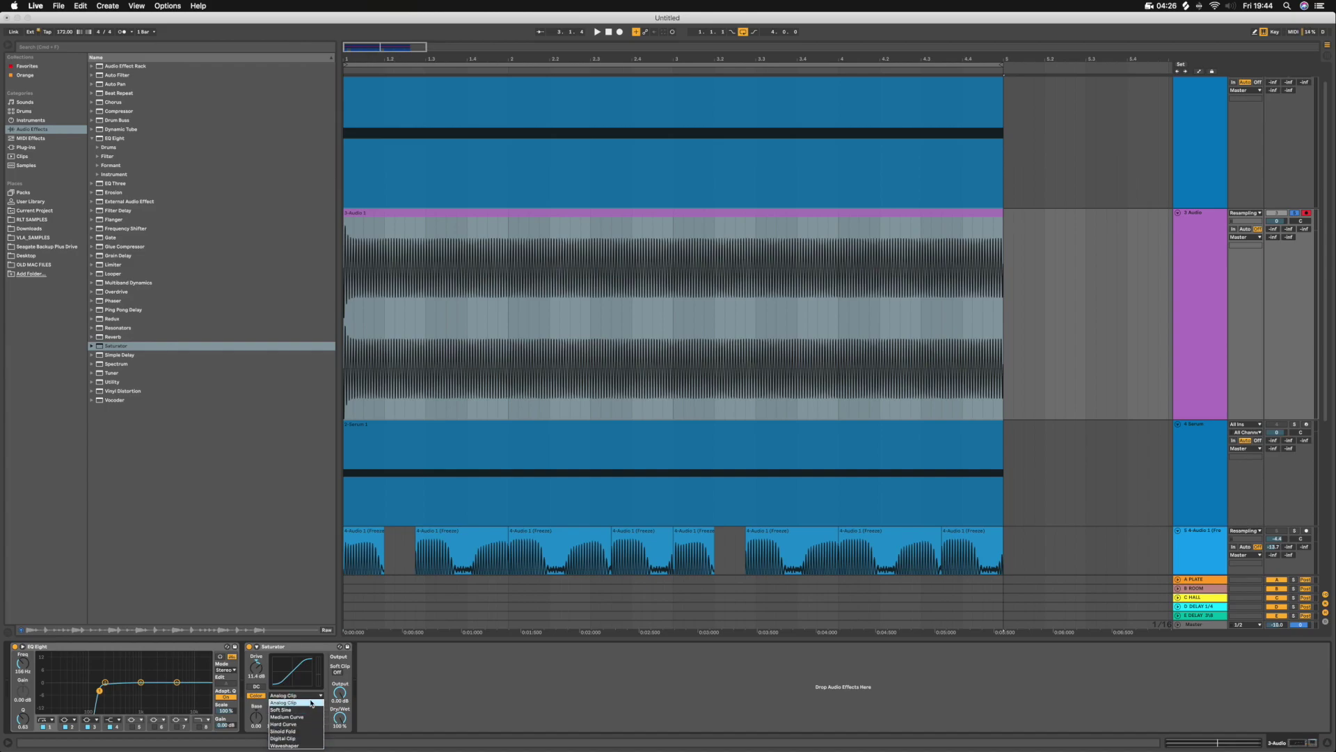
pyautogui.click(386, 686)
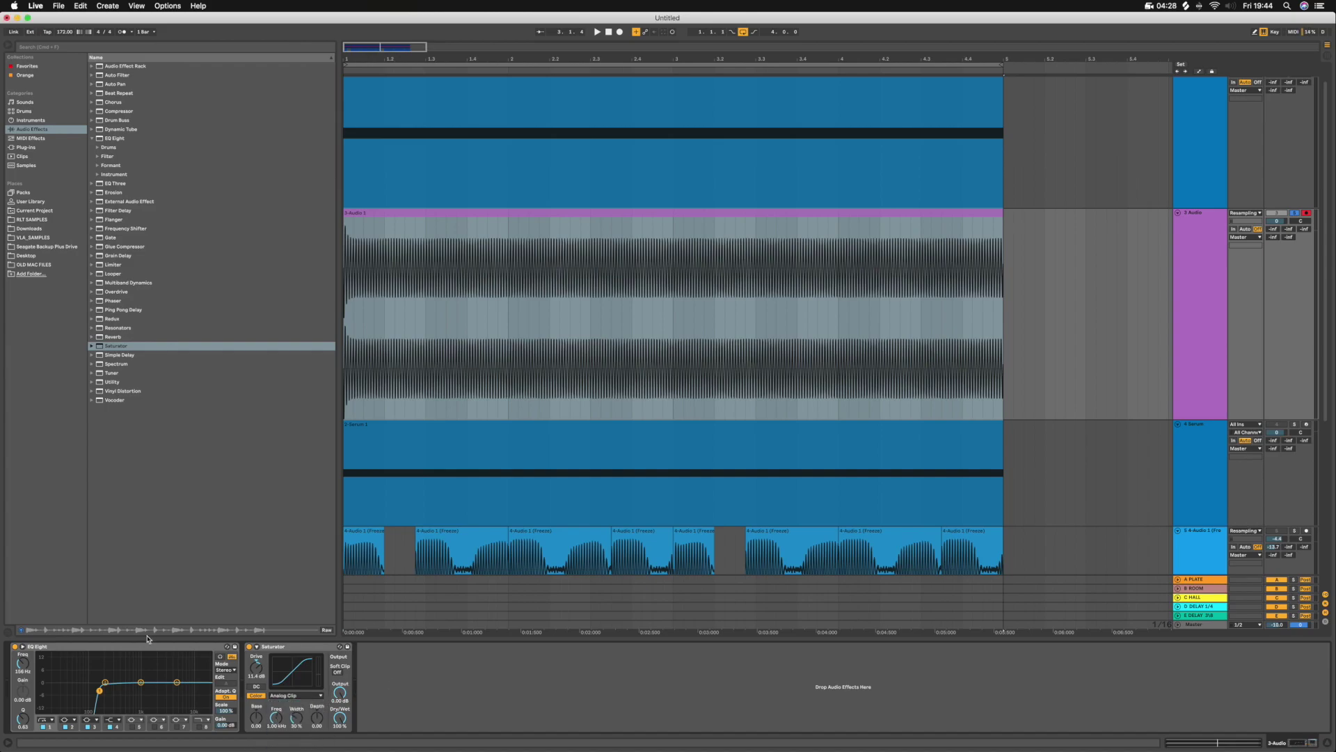
pyautogui.press('space')
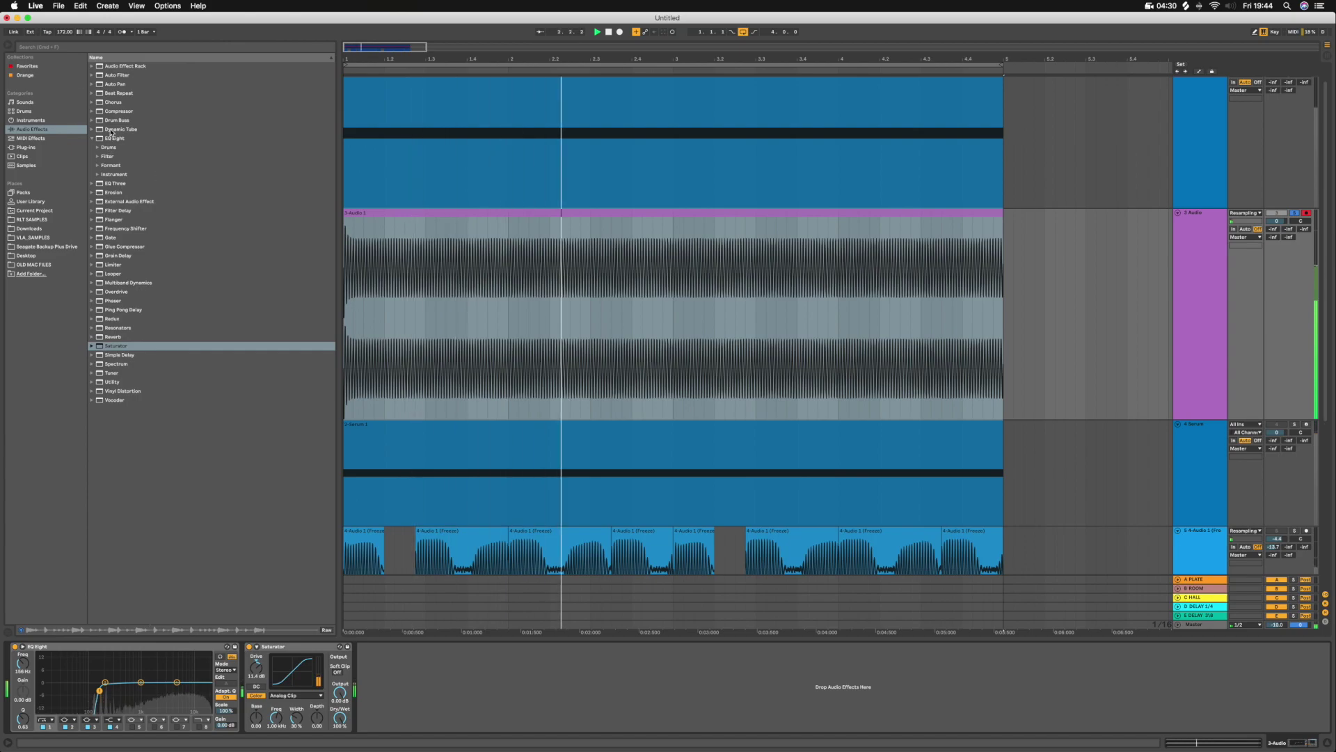
pyautogui.press('space')
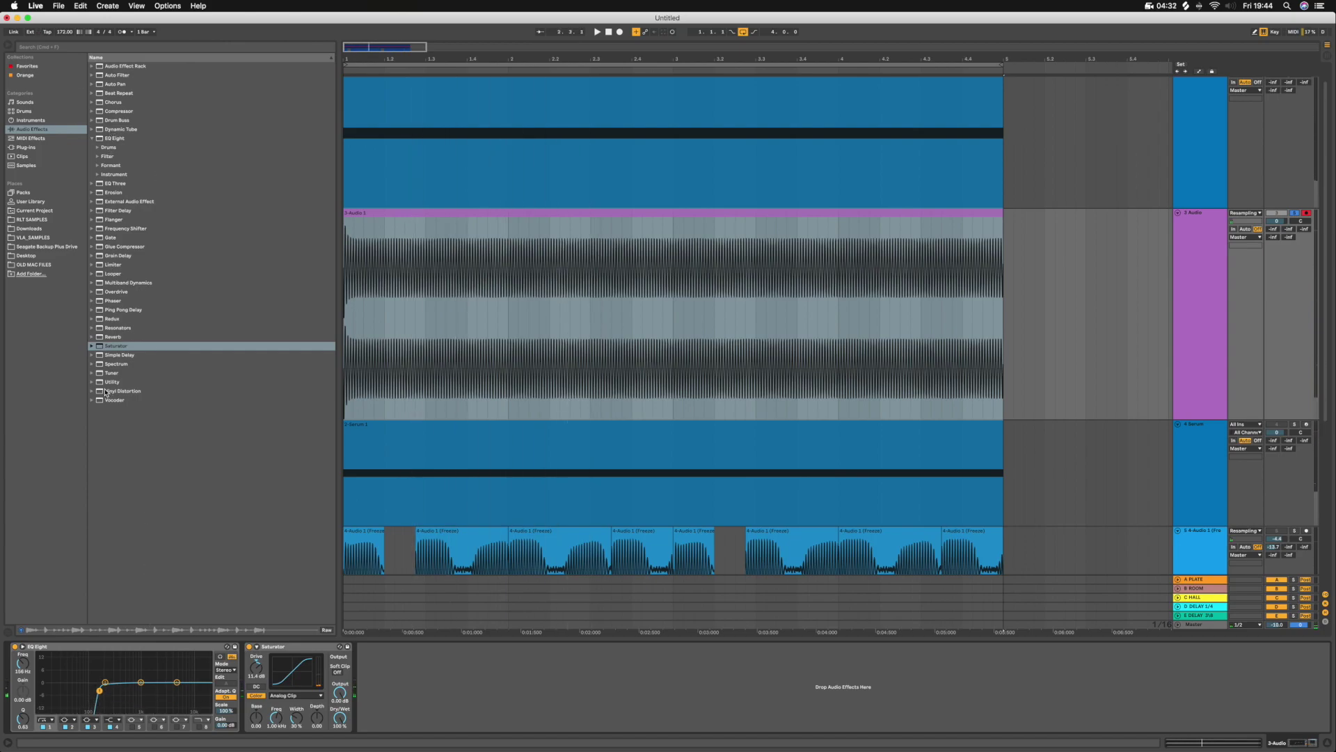
# - Add a Utility after the Saturator, try mono, then set stereo width to 172%
pyautogui.moveTo(101, 385); pyautogui.dragTo(380, 692)
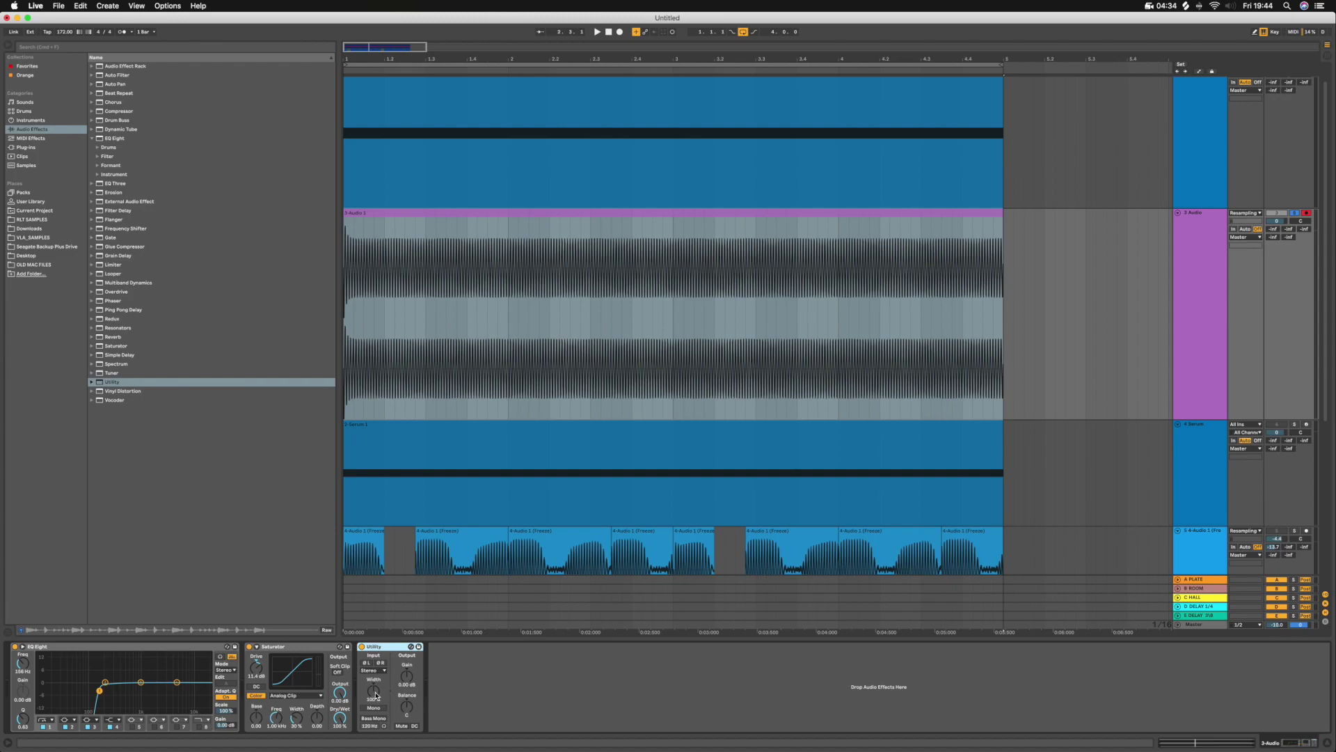
pyautogui.click(375, 707)
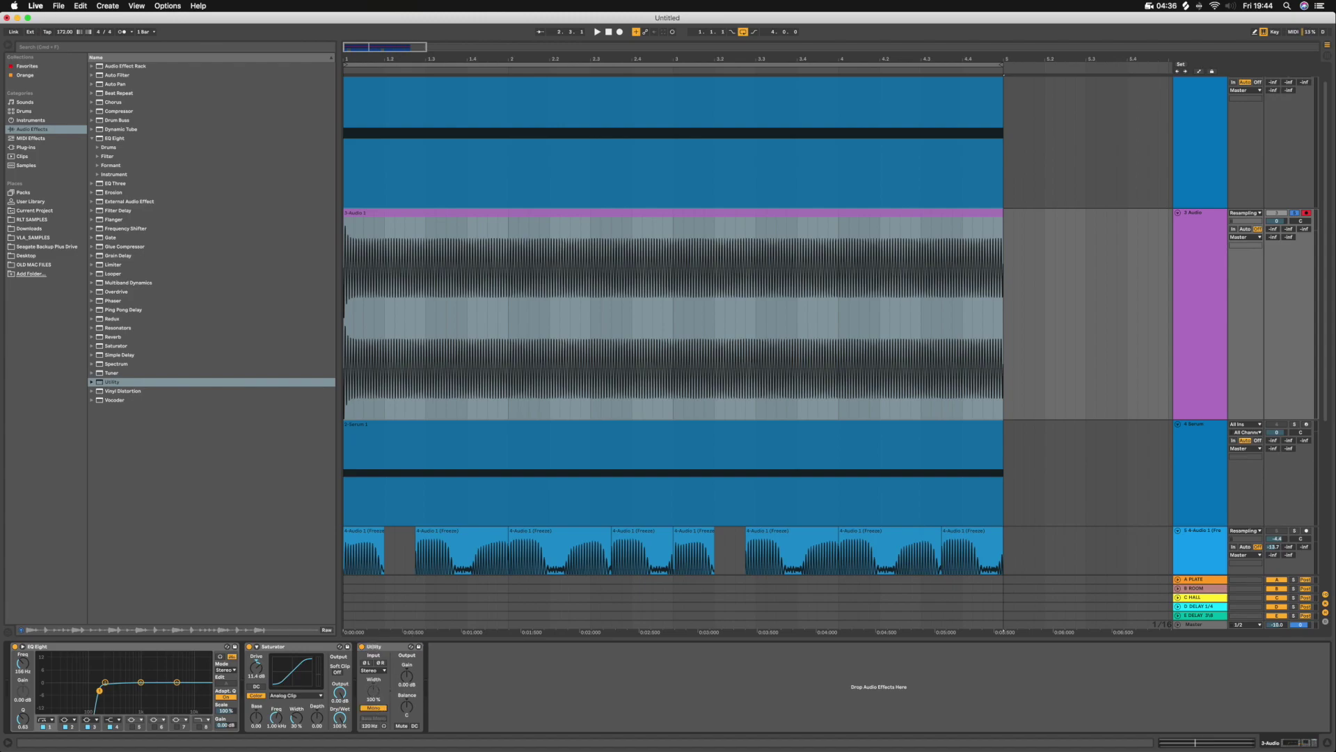
pyautogui.click(373, 707)
pyautogui.press('space')
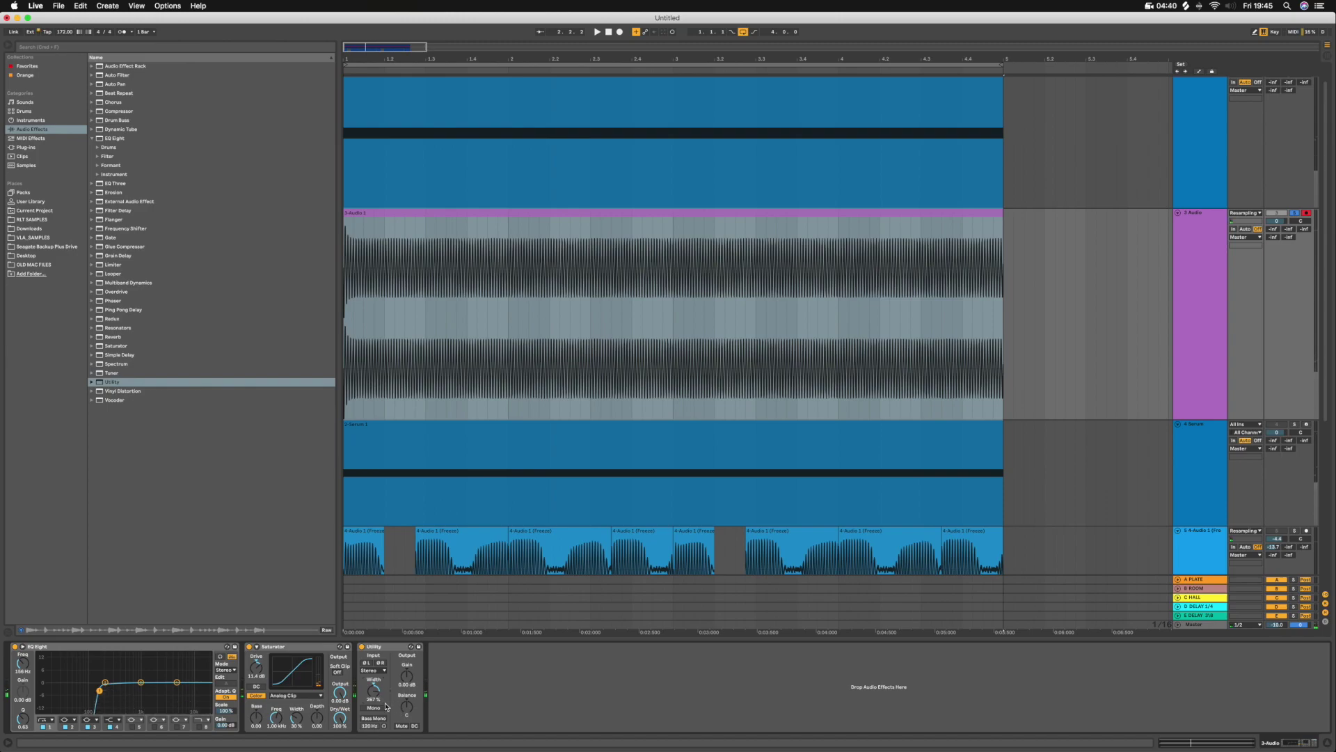
pyautogui.moveTo(392, 688); pyautogui.dragTo(392, 703)
# - Trial a Phaser with higher frequency and feedback after the Utility, then switch it off
pyautogui.moveTo(115, 303); pyautogui.dragTo(465, 690)
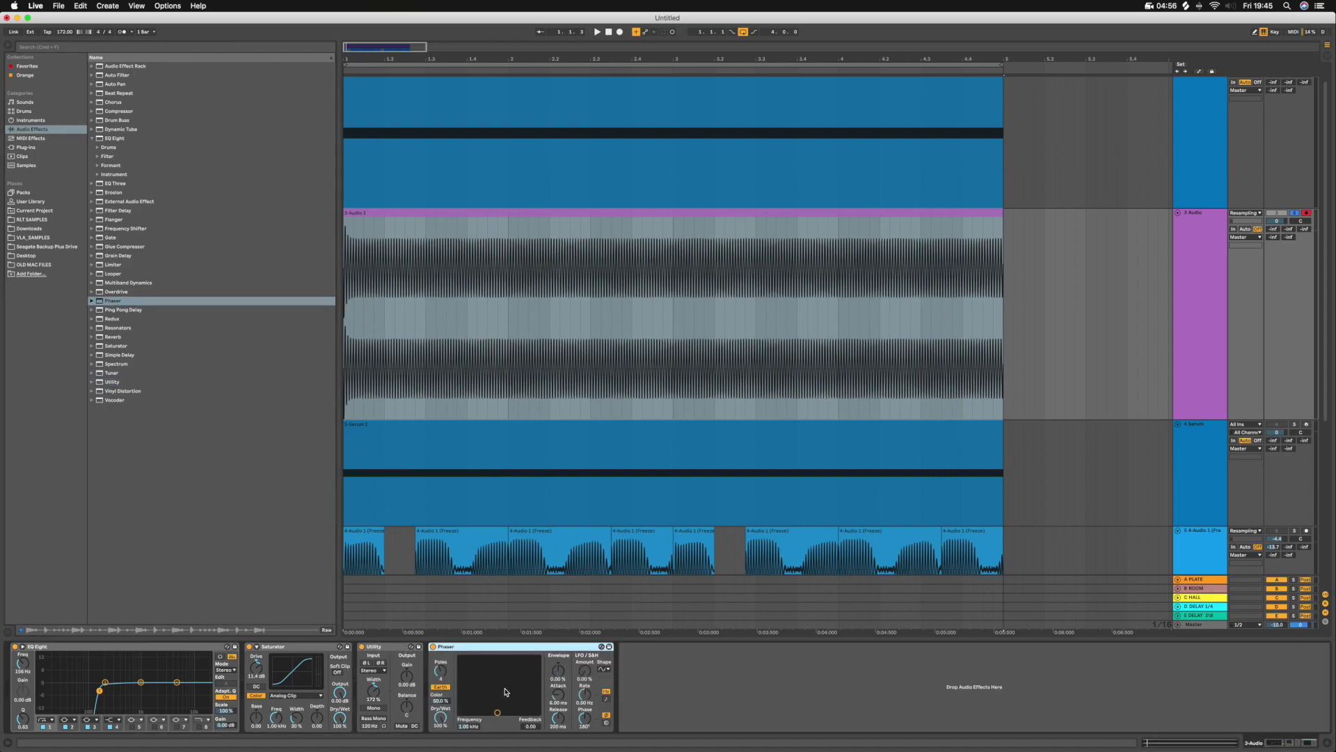
pyautogui.press('space')
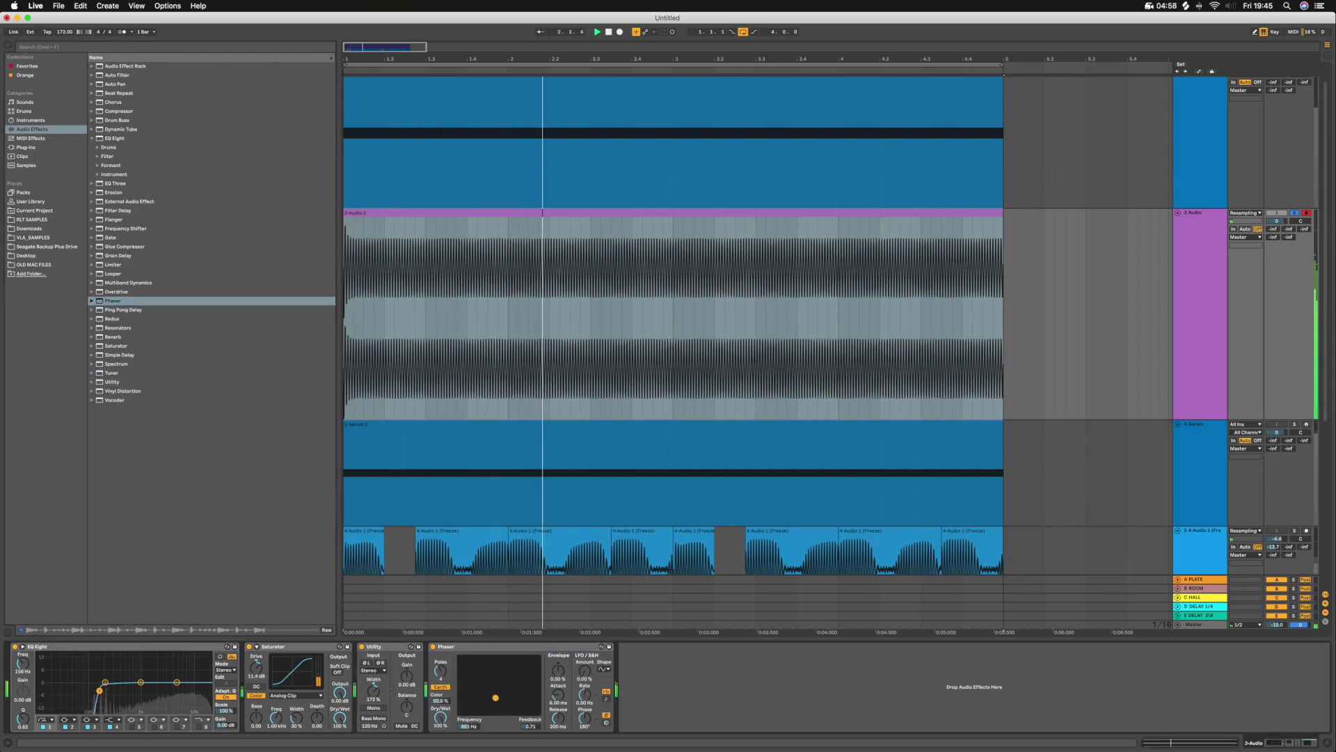
pyautogui.moveTo(502, 710); pyautogui.dragTo(503, 698)
pyautogui.press('space')
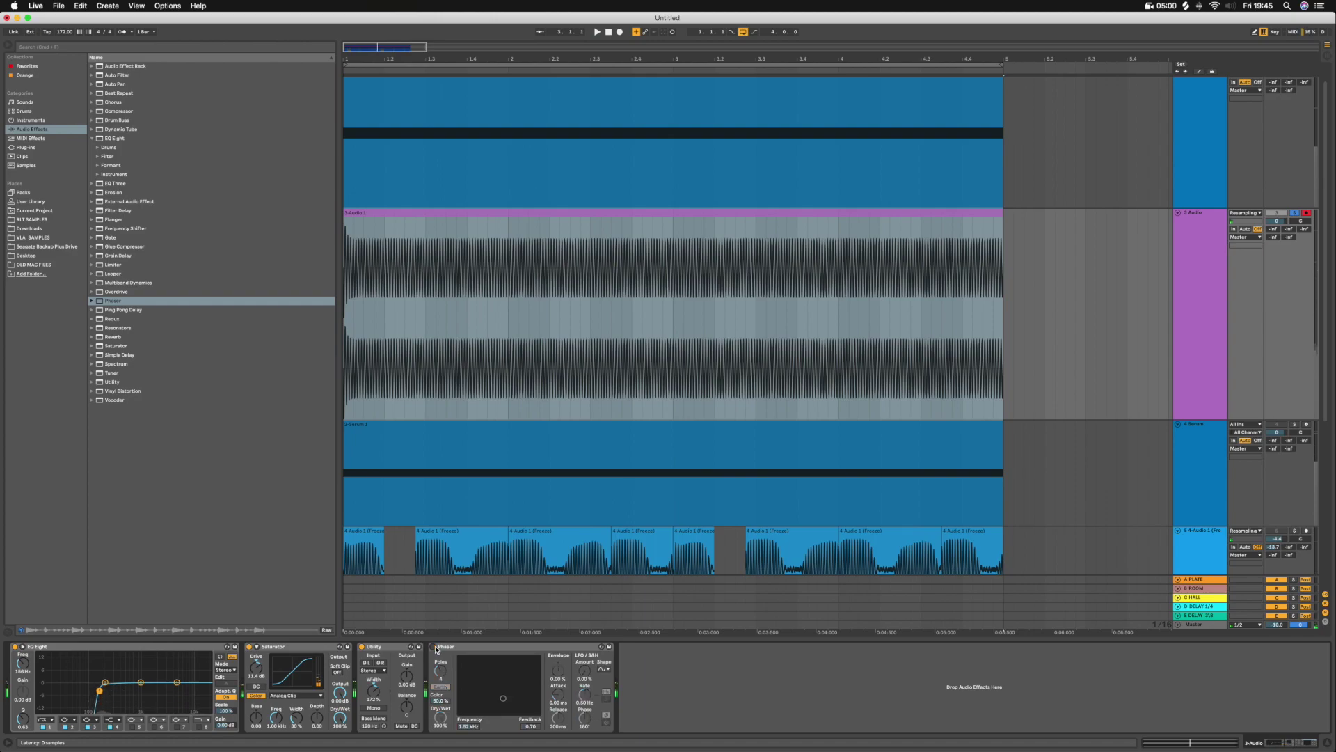
pyautogui.click(432, 646)
# - Delete the Utility and place a copy of EQ Eight after the Saturator, then audition
pyautogui.click(384, 647)
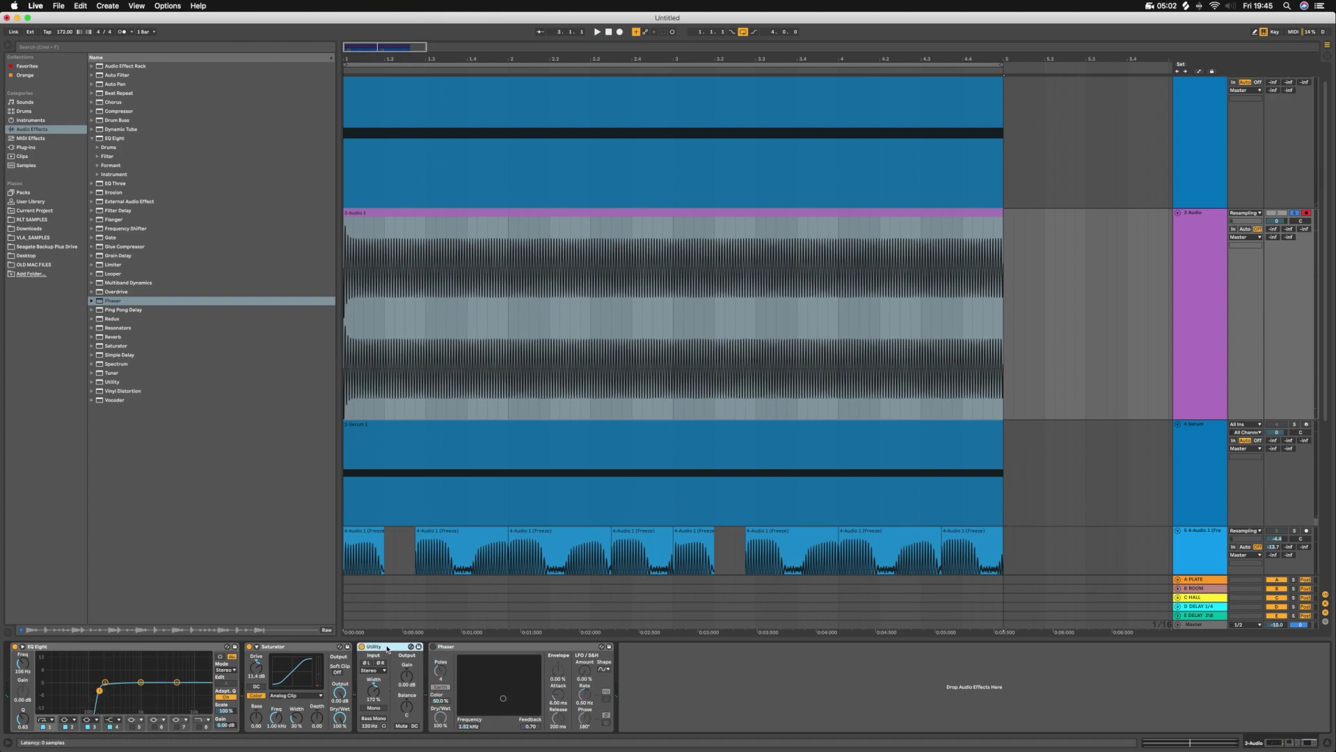
pyautogui.press('Delete')
pyautogui.press('Delete')
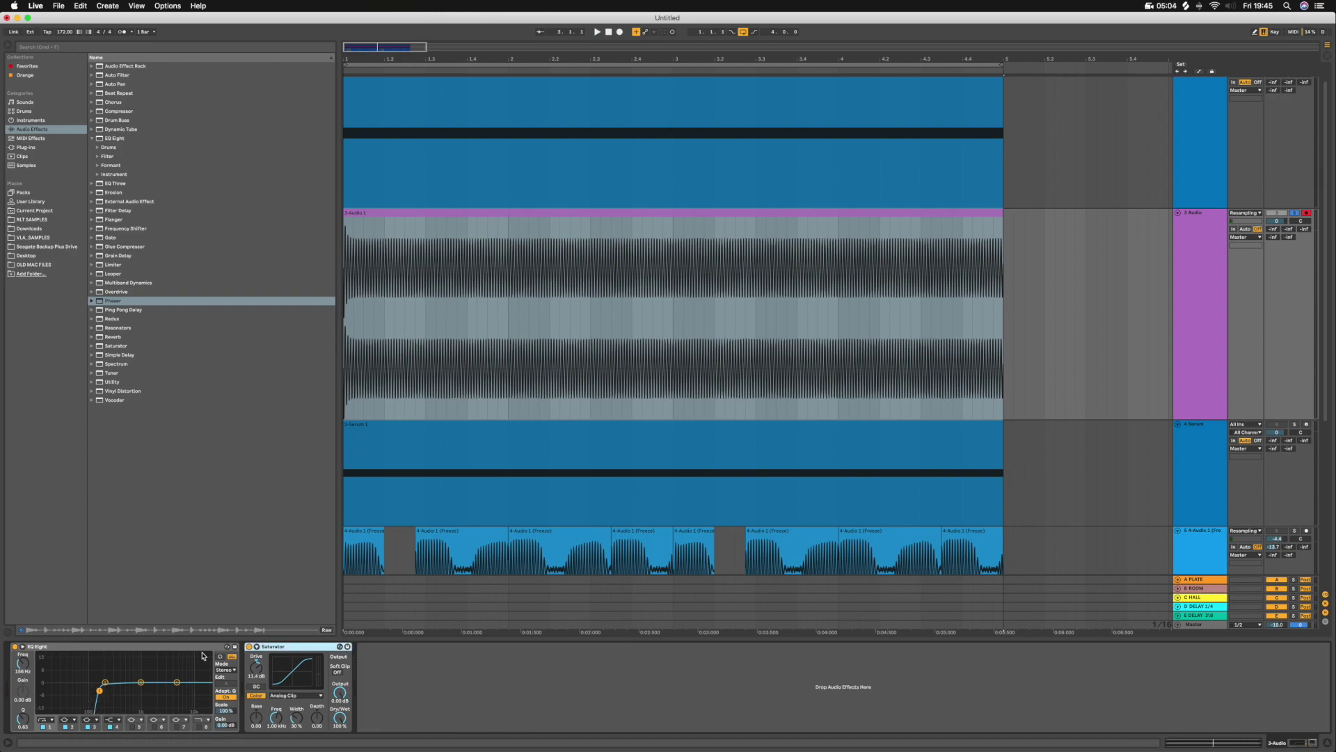
pyautogui.moveTo(165, 652); pyautogui.dragTo(437, 696)
pyautogui.press('space')
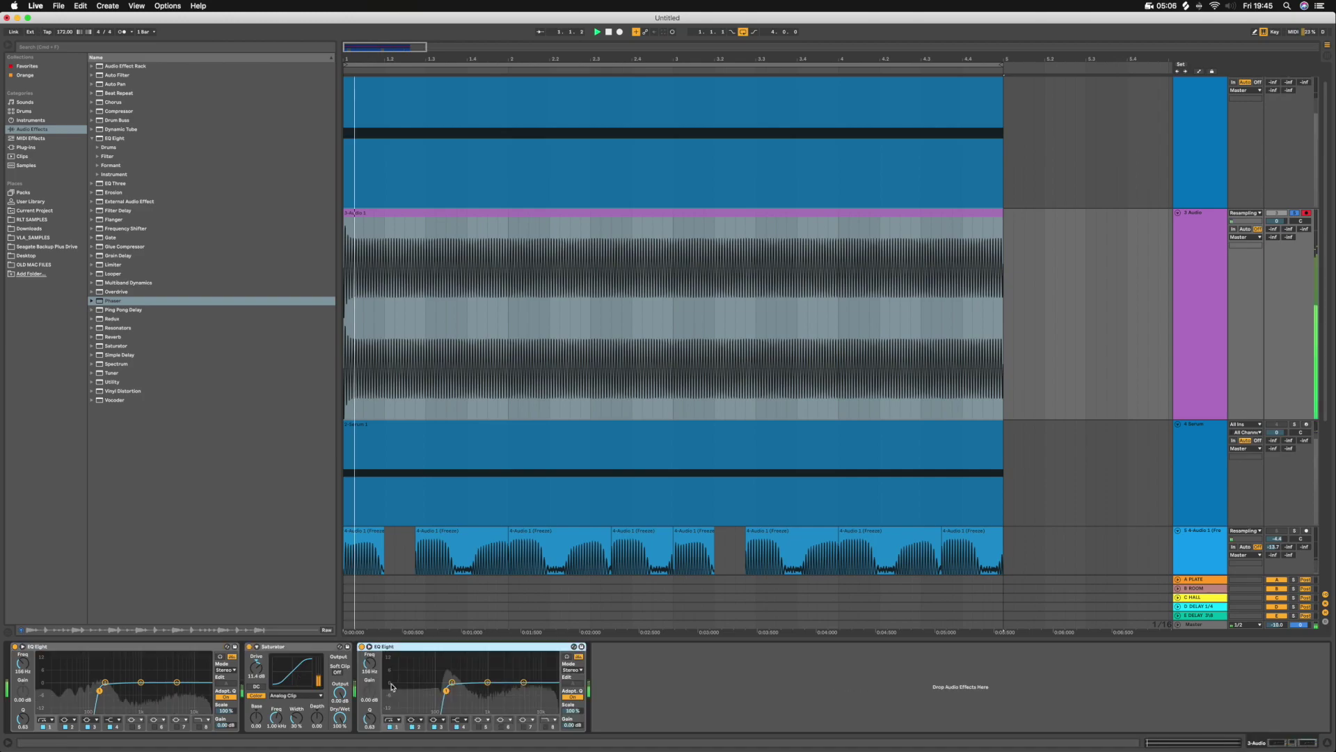
pyautogui.press('space')
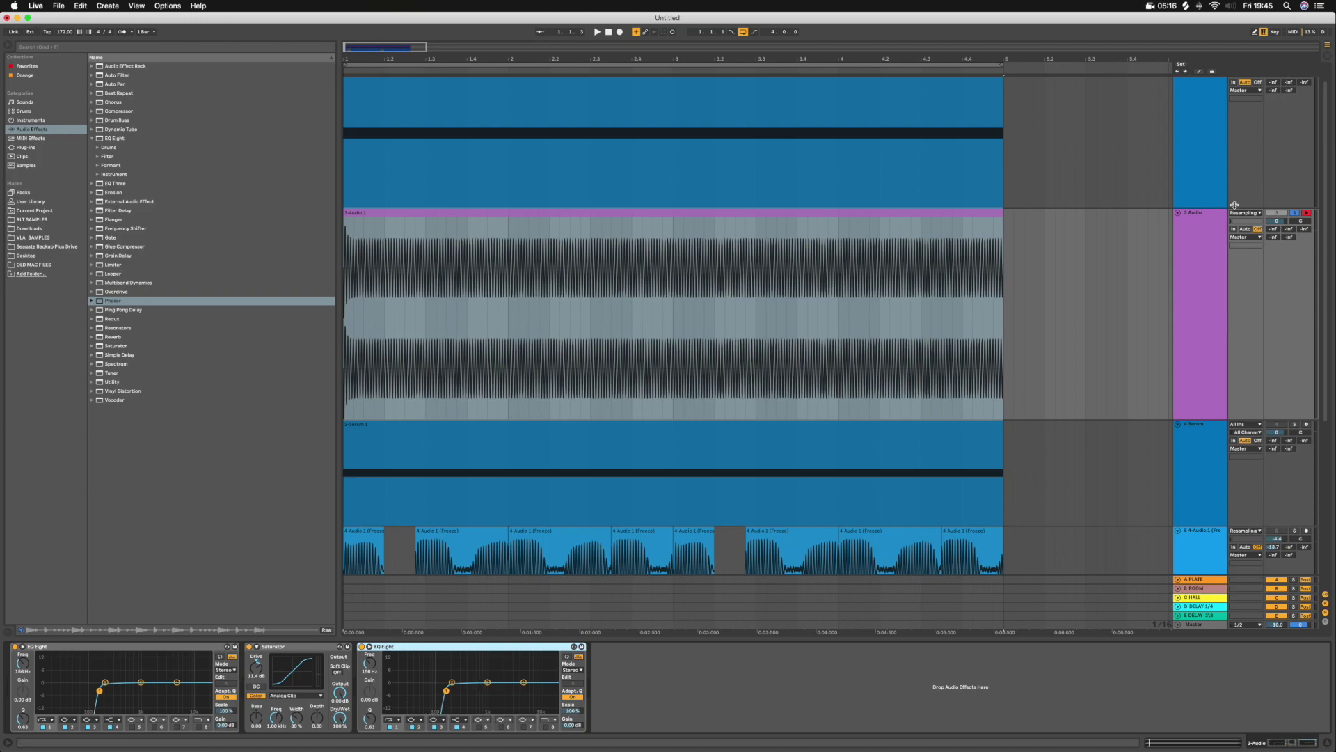
pyautogui.scroll(1, 1228, 183)
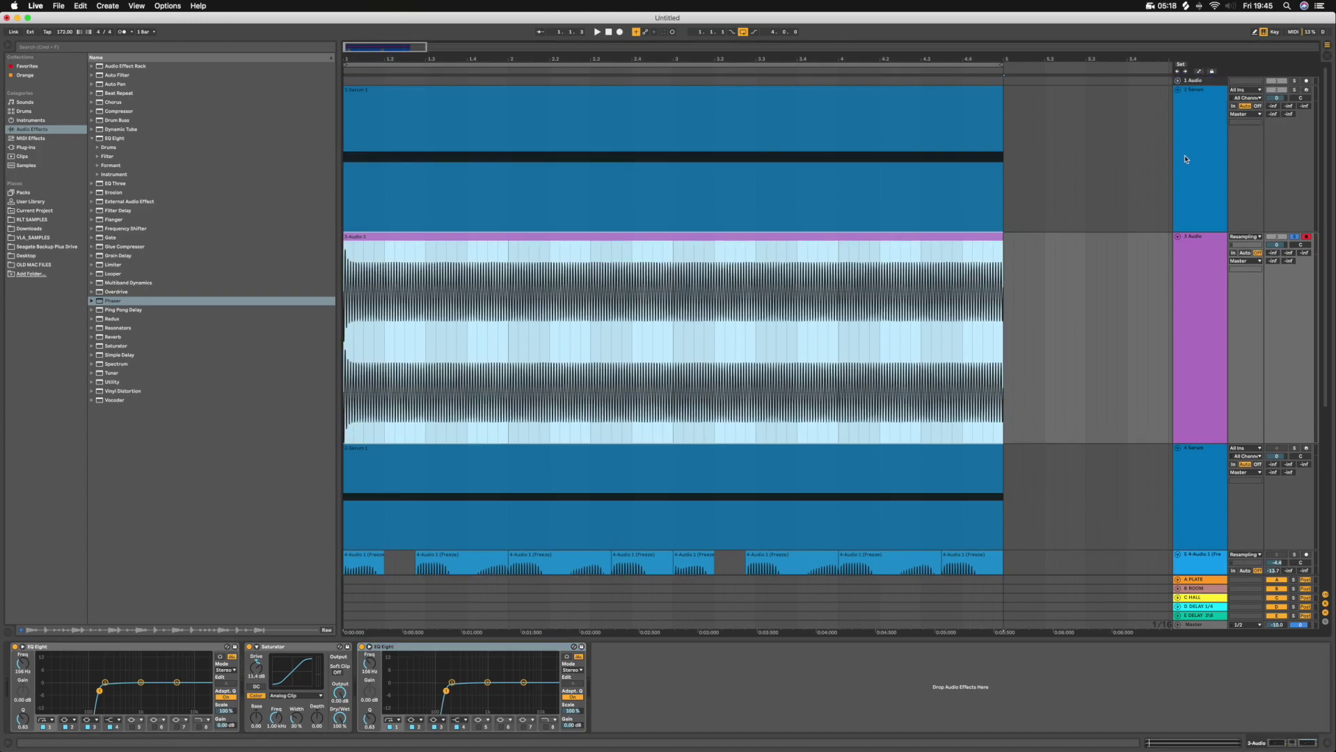
pyautogui.click(1226, 182)
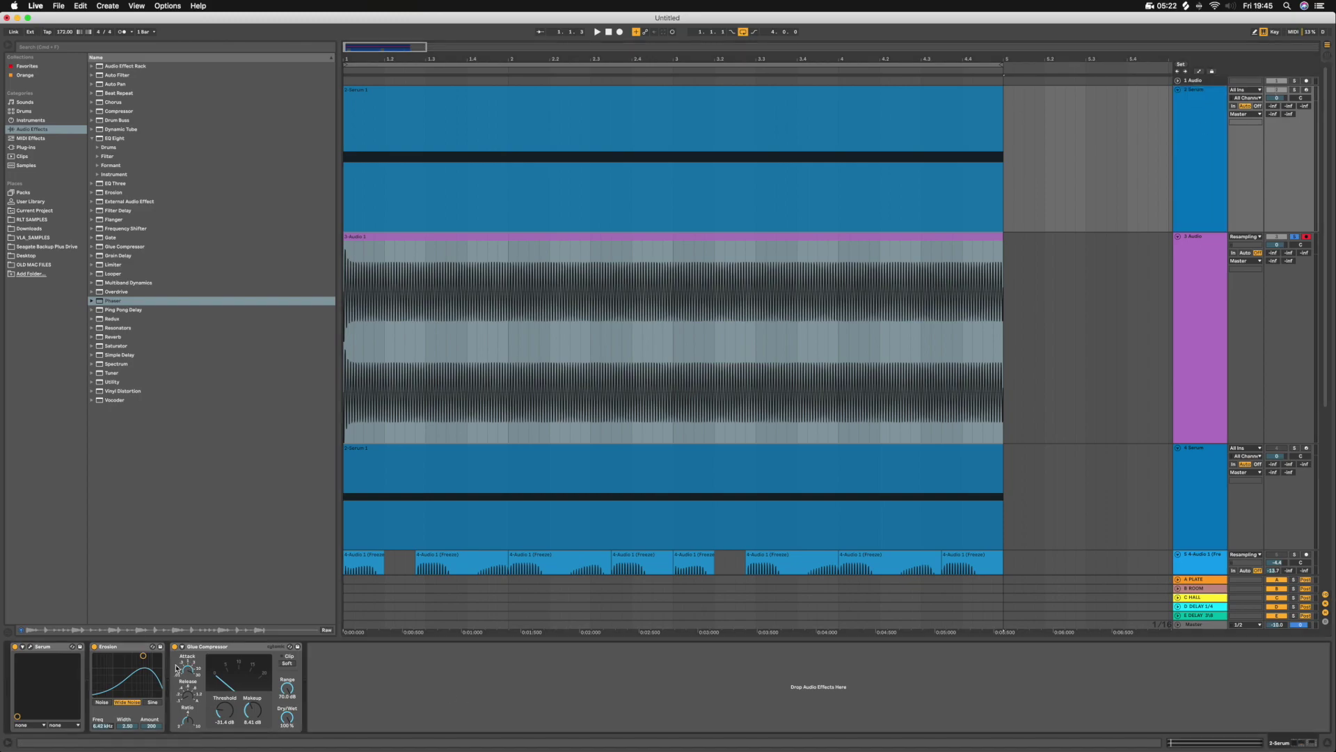
pyautogui.click(89, 650)
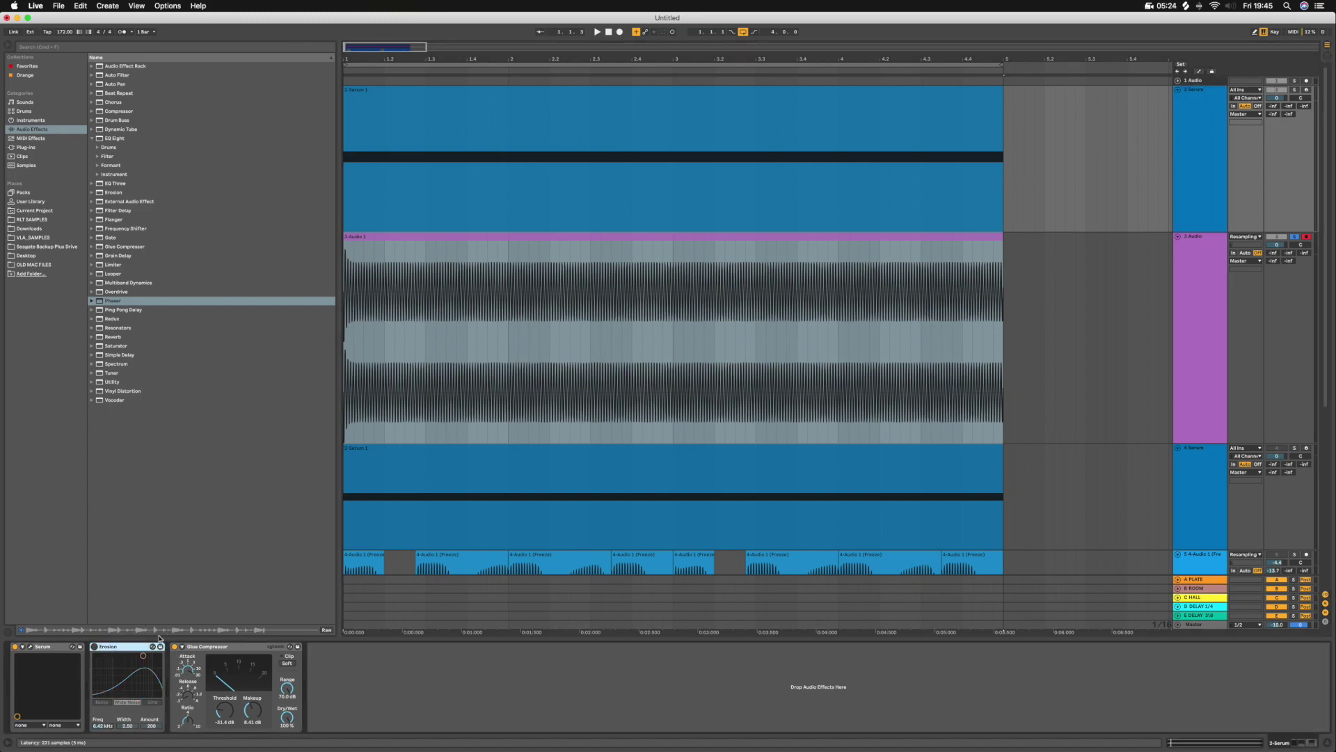
pyautogui.click(1213, 411)
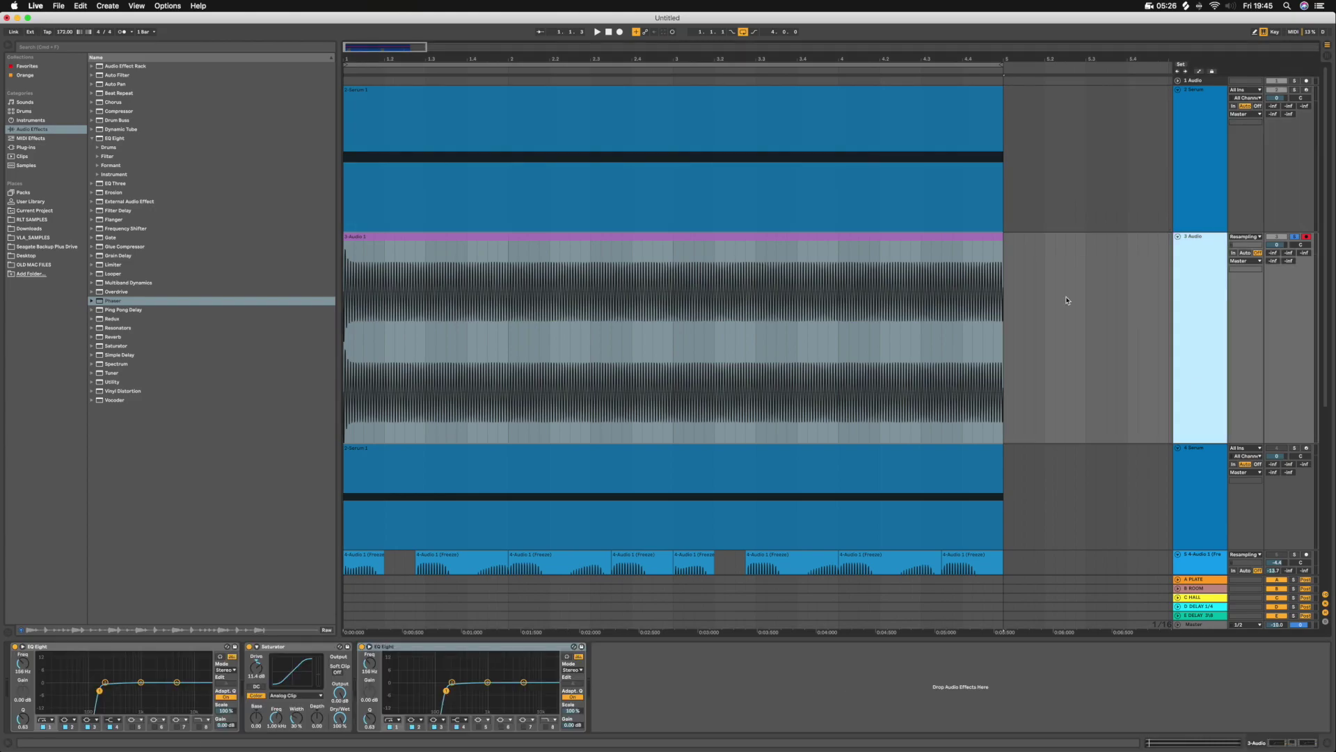
# - Insert a new 4 Audio track with its input set to Resampling
pyautogui.rightClick(1194, 337)
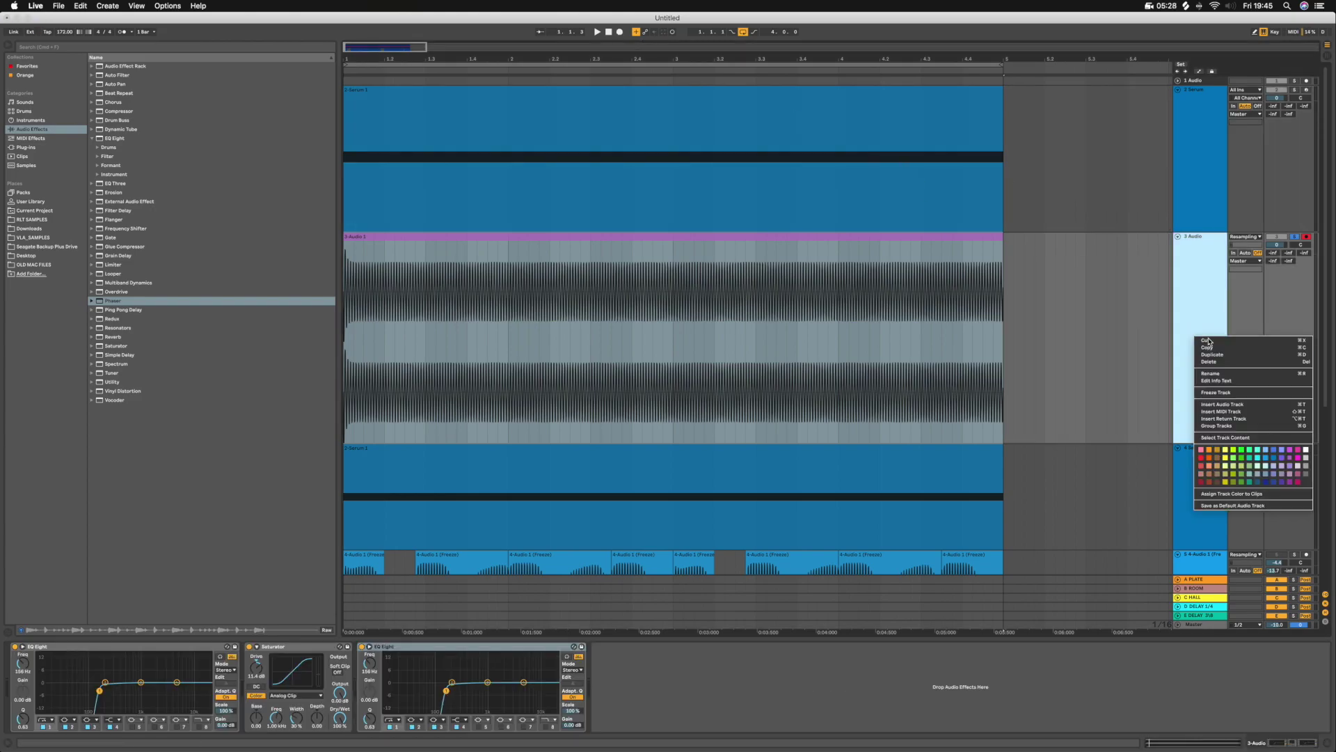
pyautogui.click(1222, 404)
pyautogui.click(1245, 448)
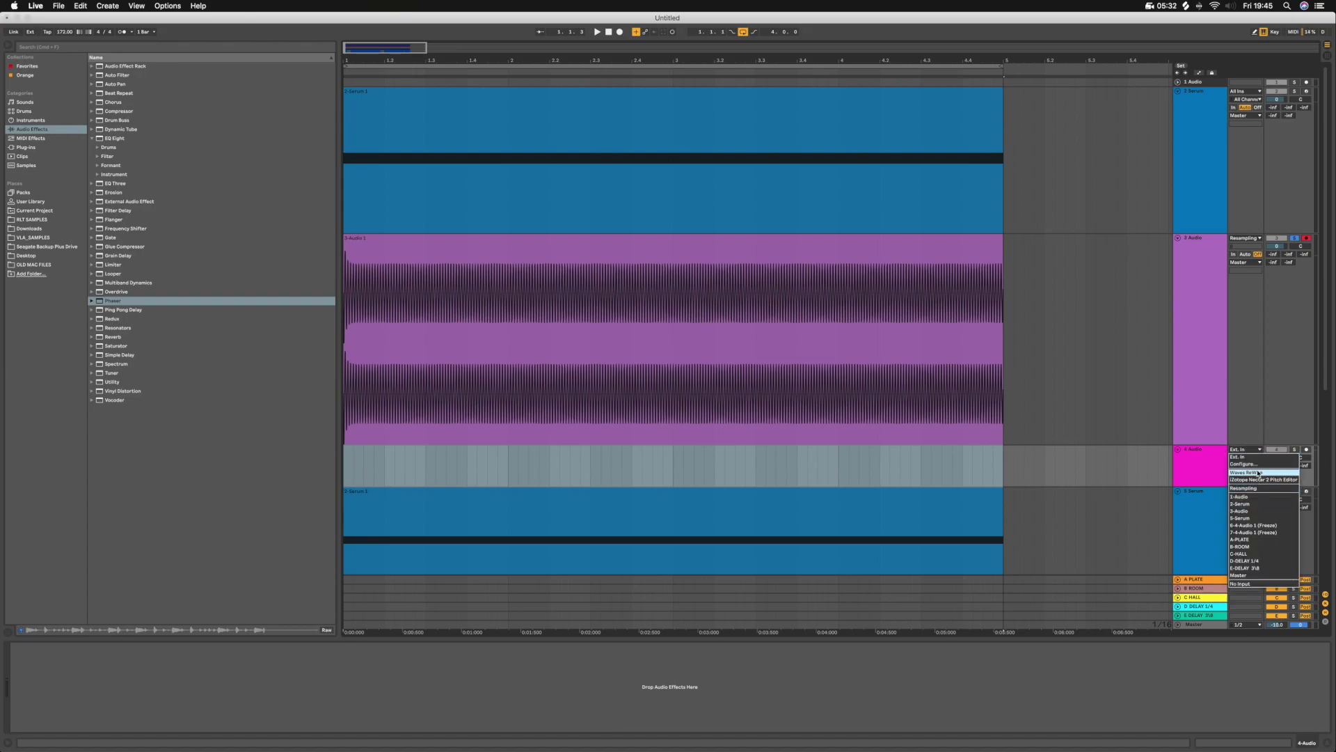
pyautogui.click(1244, 488)
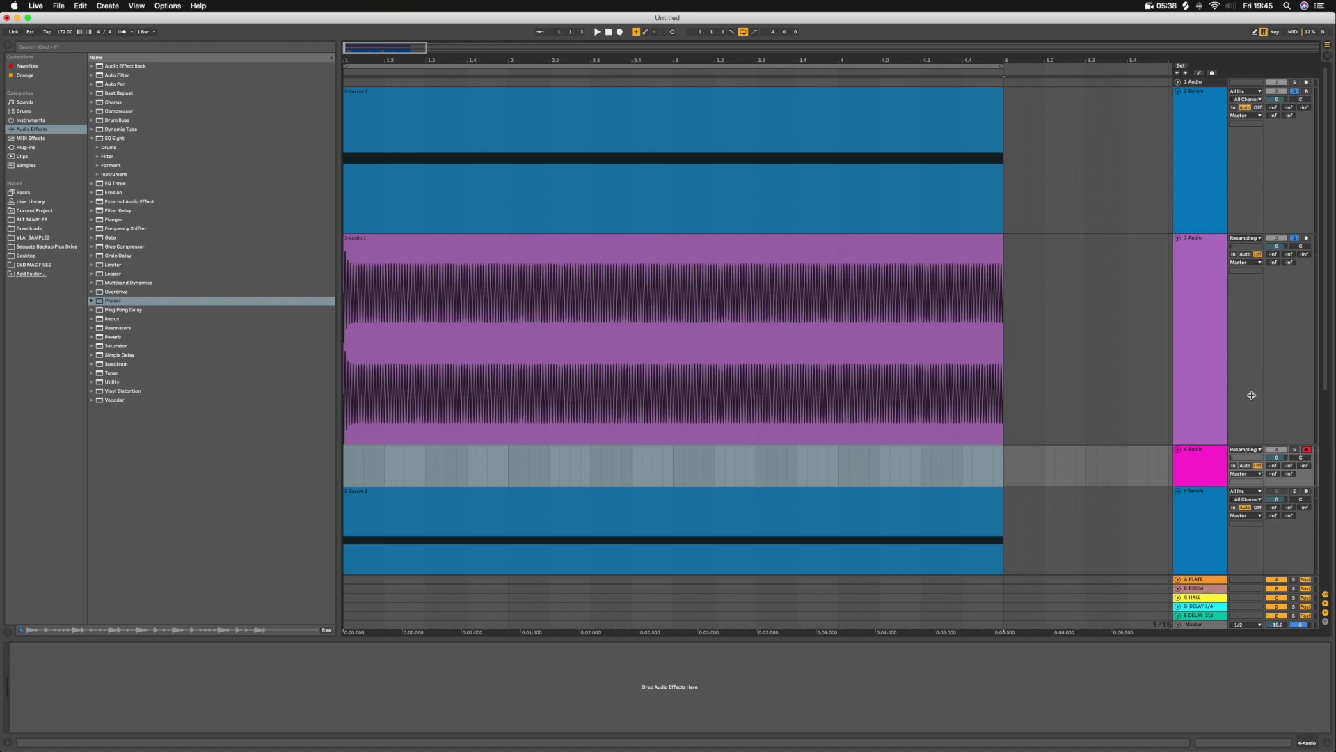
# - Record the processed bass onto the 4 Audio track, then make its lane taller
pyautogui.click(619, 33)
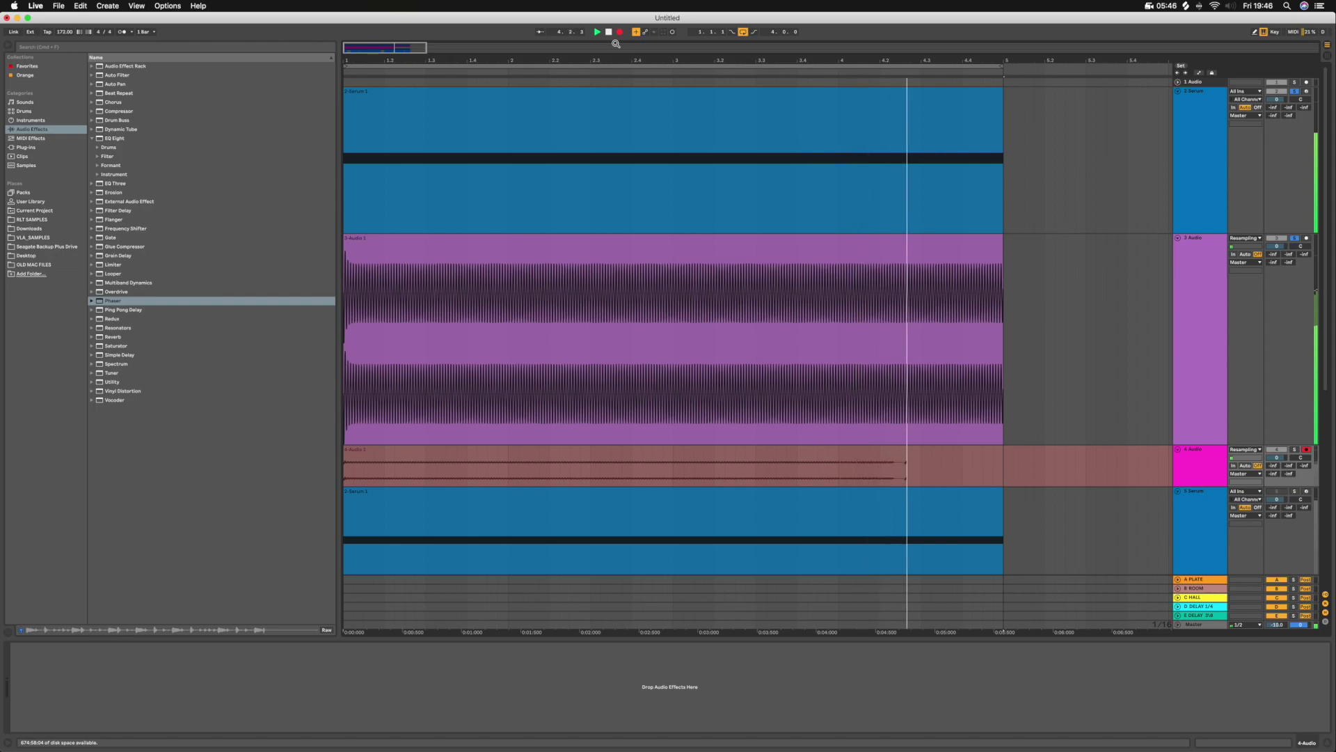
pyautogui.press('space')
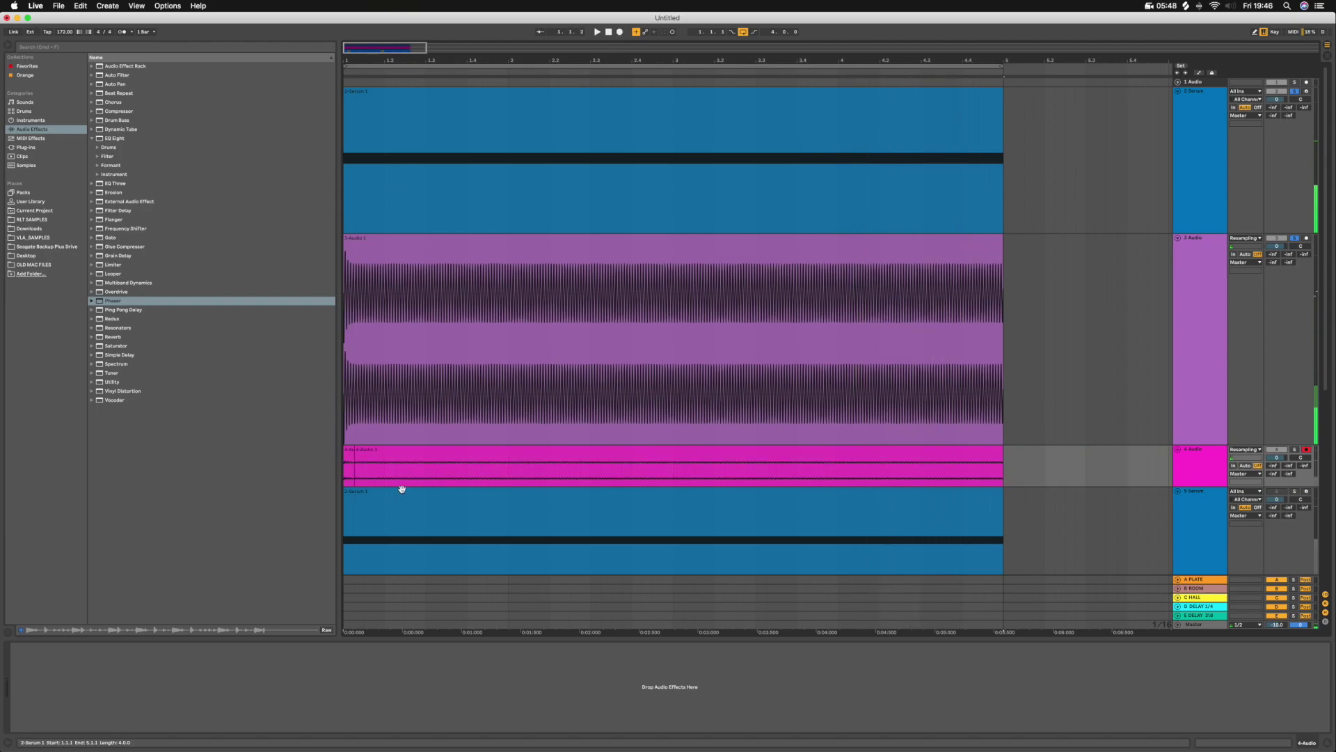
pyautogui.click(355, 461)
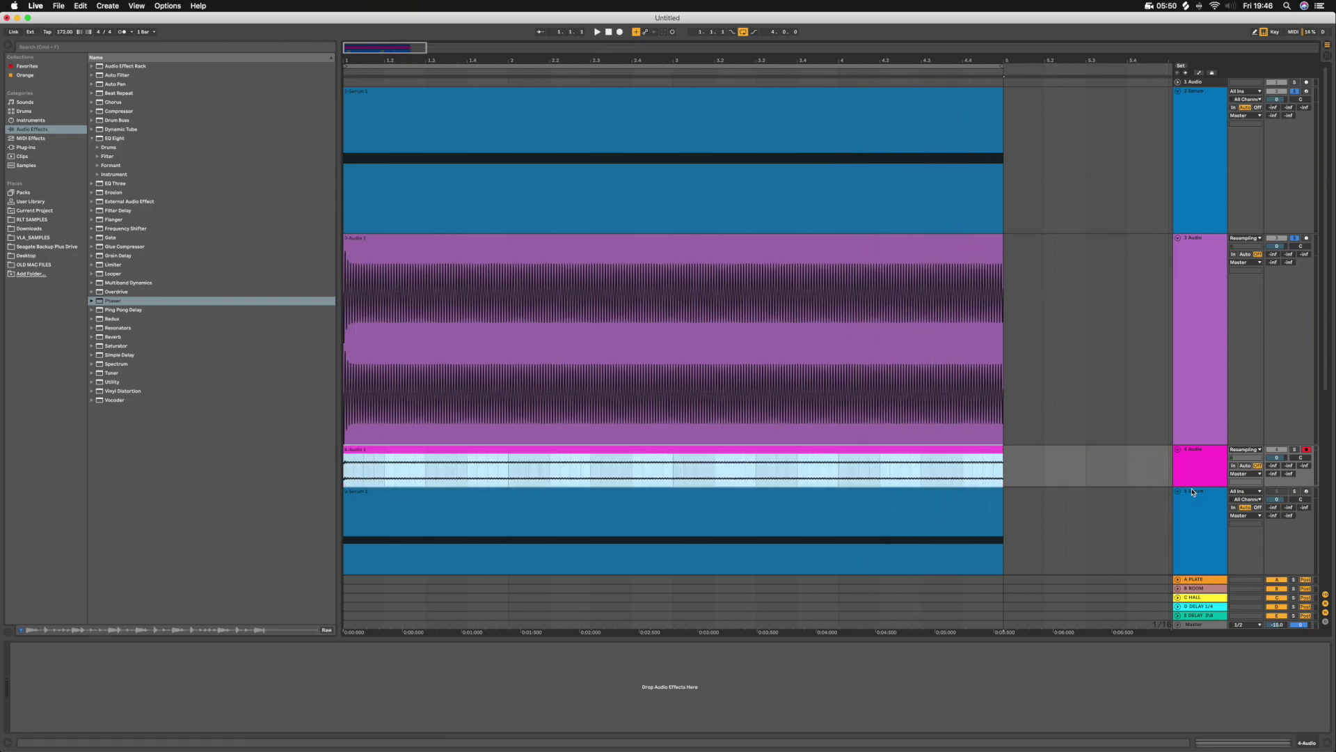
pyautogui.moveTo(1192, 486); pyautogui.dragTo(1243, 631)
pyautogui.scroll(-4, 787, 447)
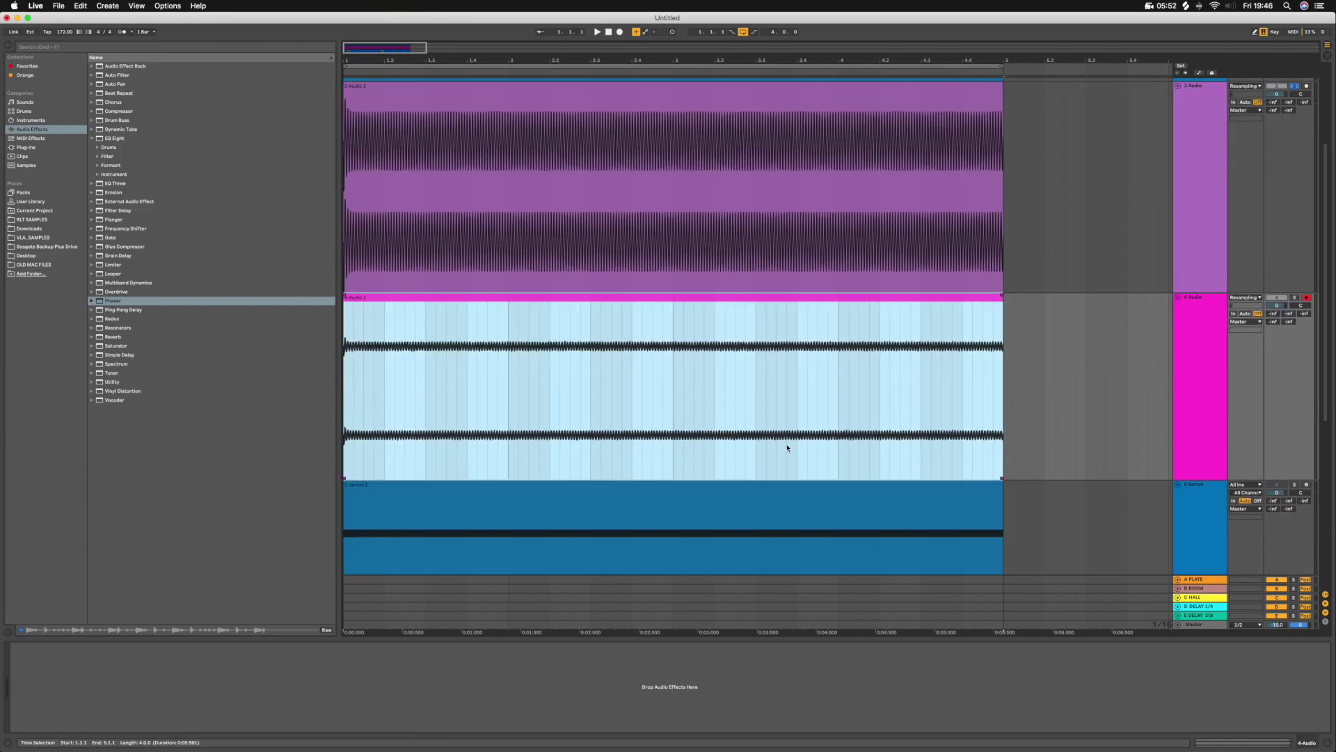
# - Raise the recorded clip's gain to 13.3 dB and zoom into its waveform
pyautogui.doubleClick(585, 318)
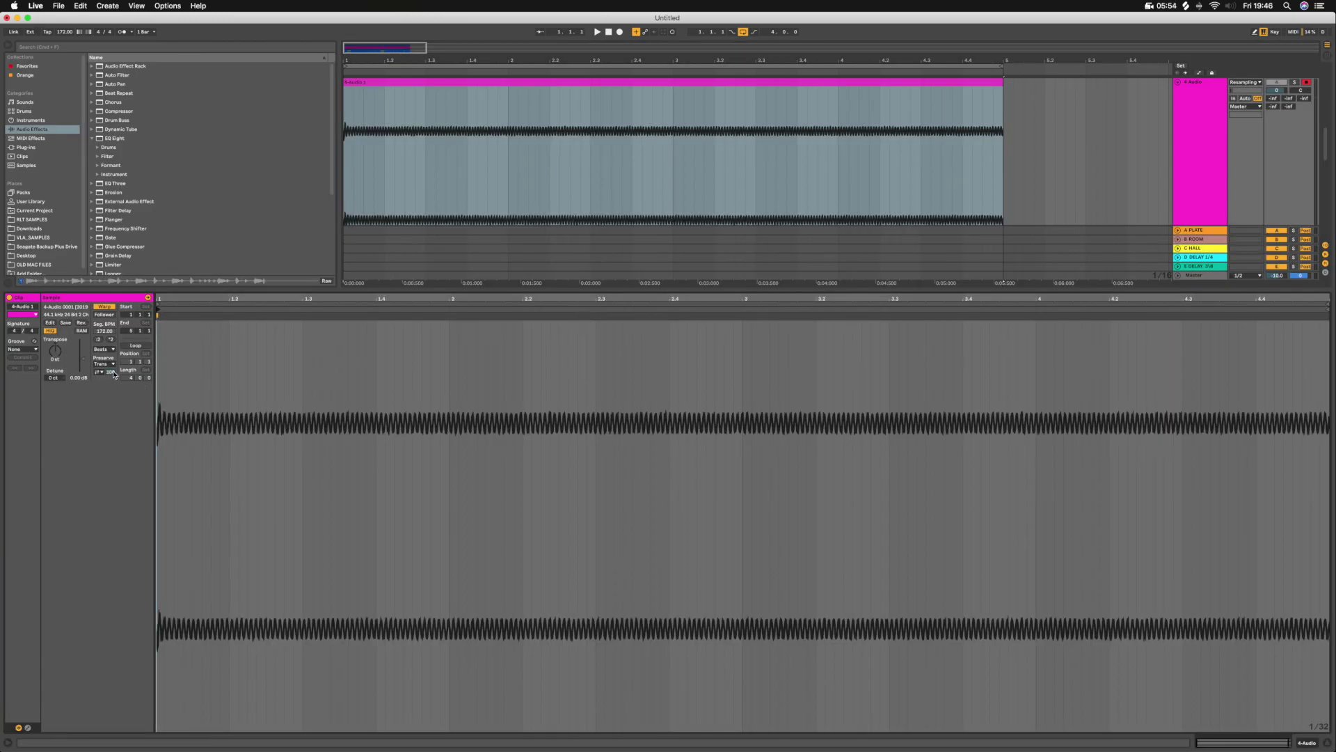
pyautogui.moveTo(81, 363); pyautogui.dragTo(81, 348)
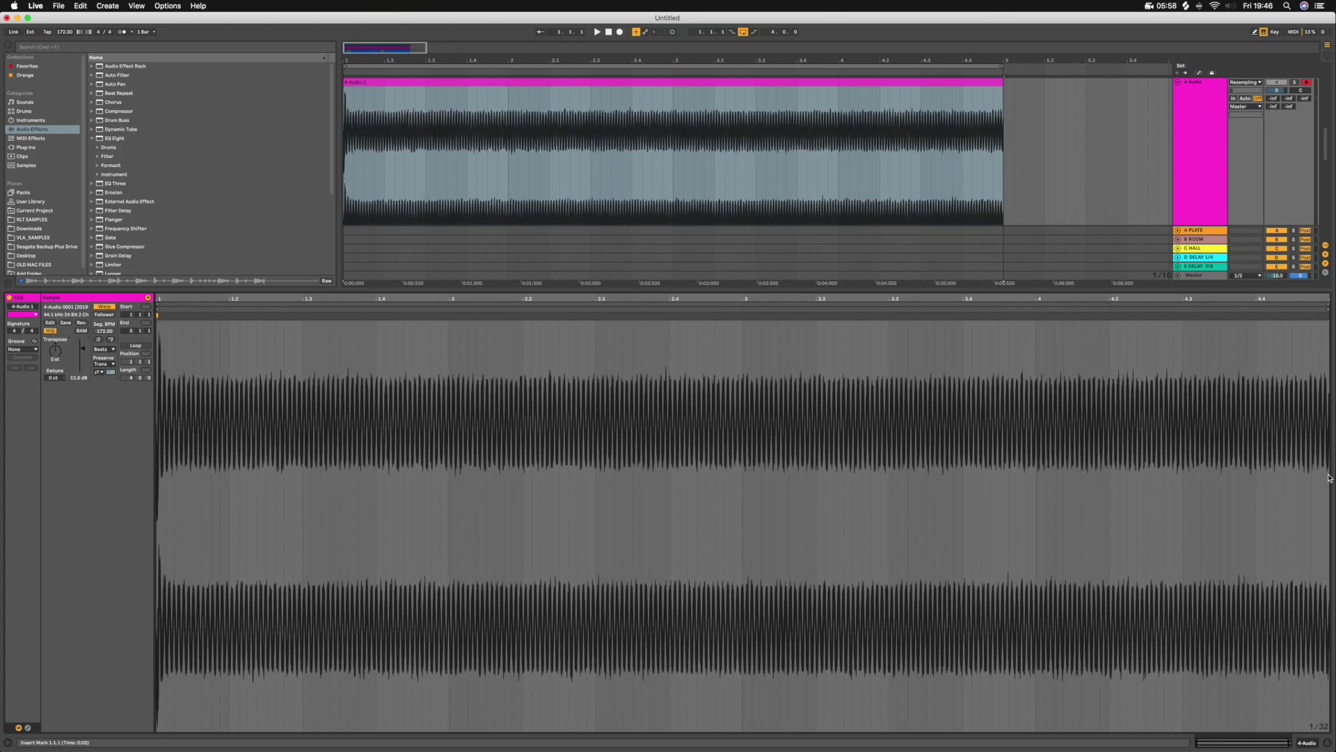
pyautogui.moveTo(182, 299); pyautogui.dragTo(183, 402)
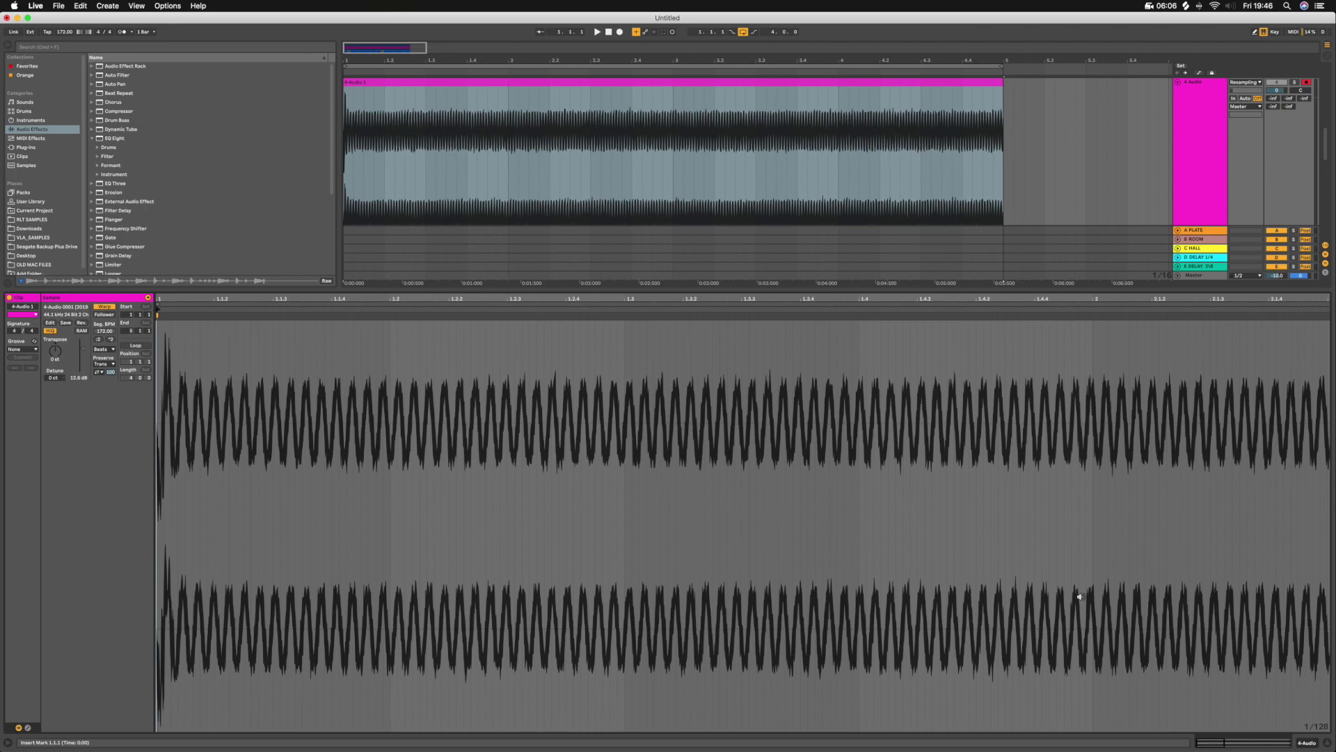
# - Solo the 4 Audio track and play it back to audition the clip
pyautogui.click(1294, 83)
pyautogui.press('space')
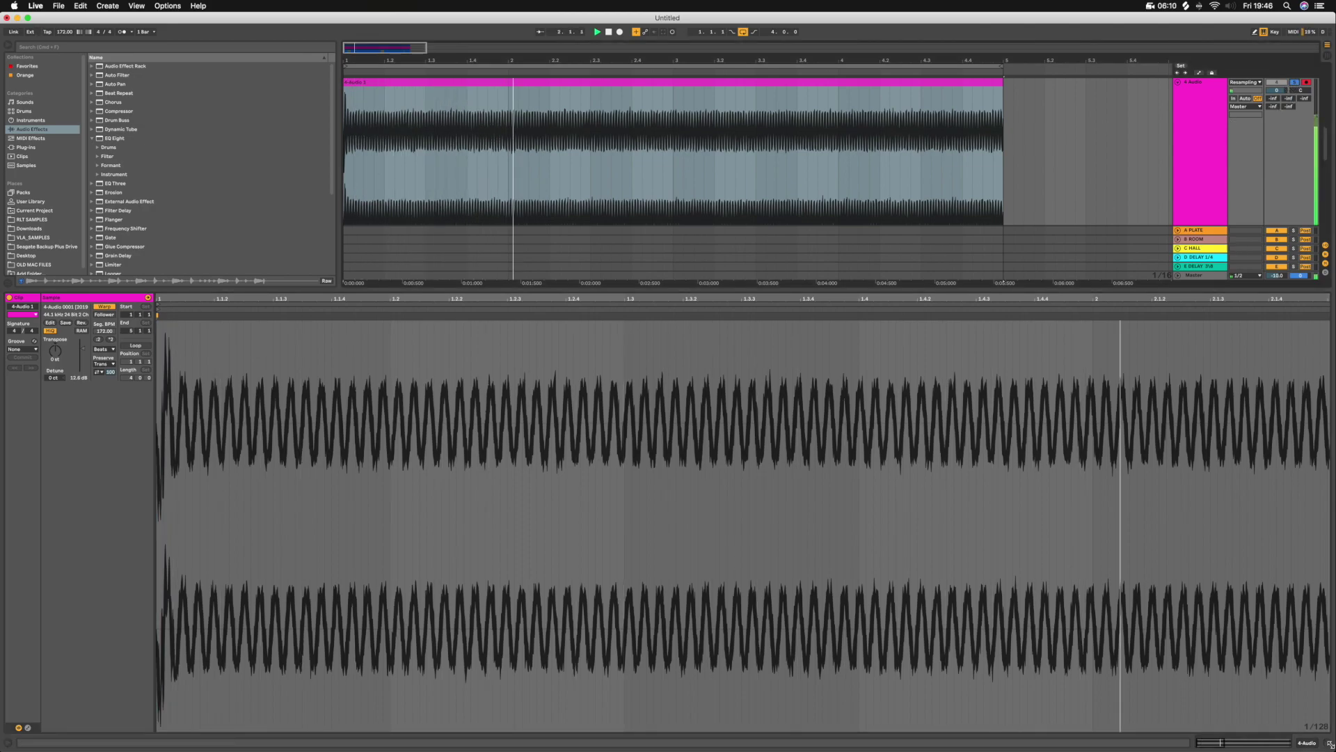
pyautogui.click(1330, 744)
pyautogui.press('space')
pyautogui.scroll(2, 891, 251)
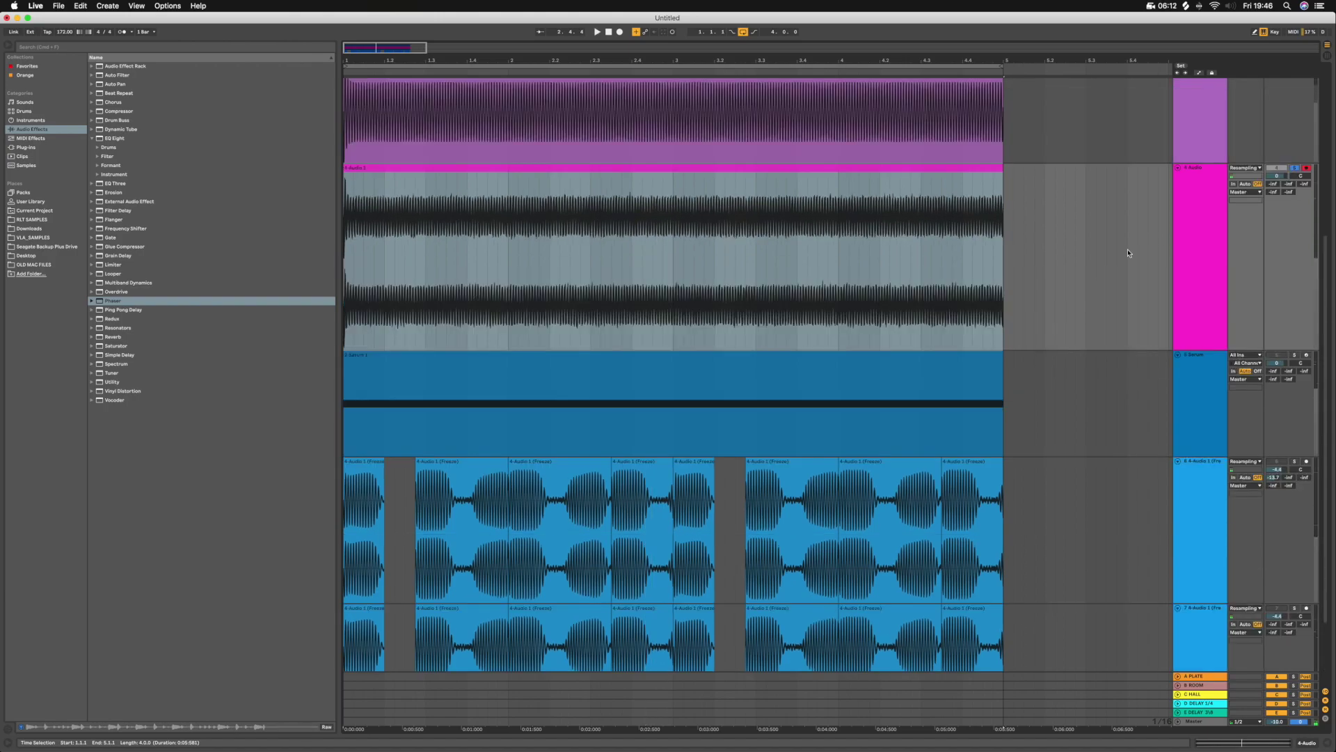
# - Add an Auto Filter from the audio effects browser to the 4 Audio track
pyautogui.click(84, 75)
pyautogui.click(31, 148)
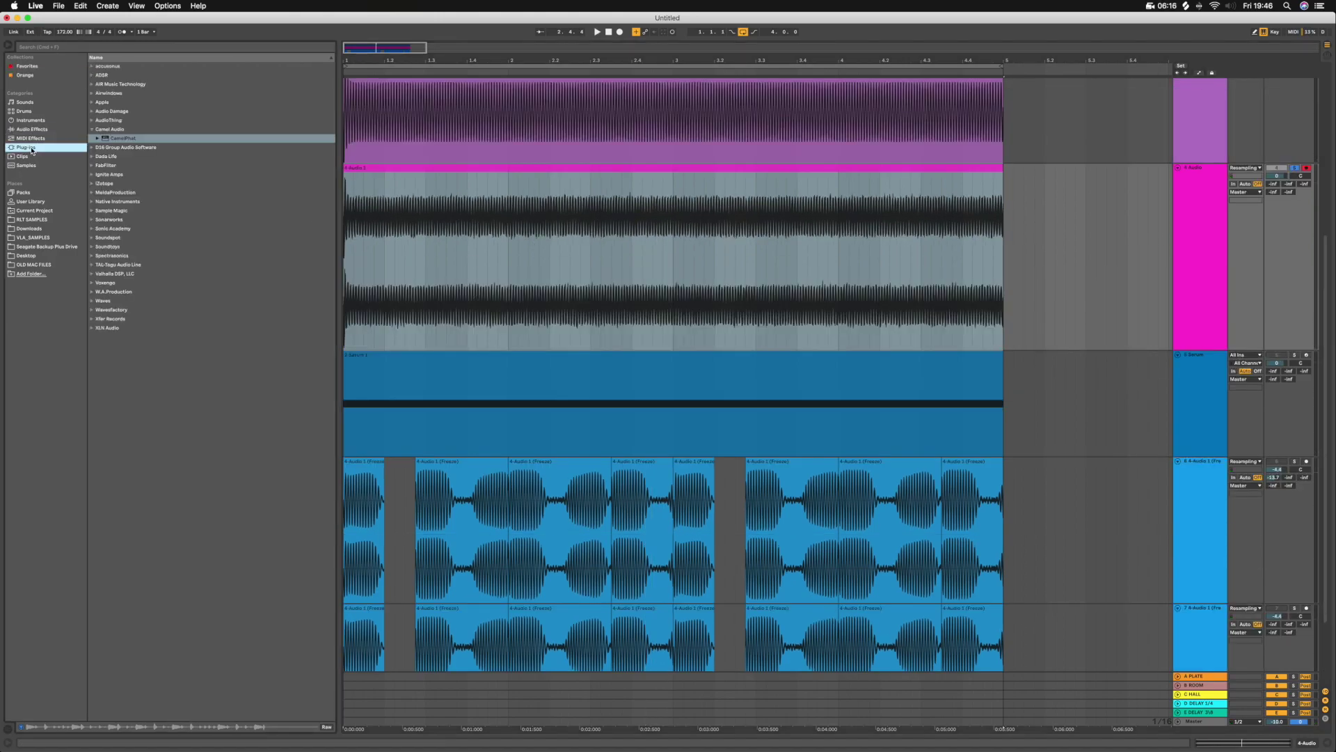
pyautogui.click(33, 129)
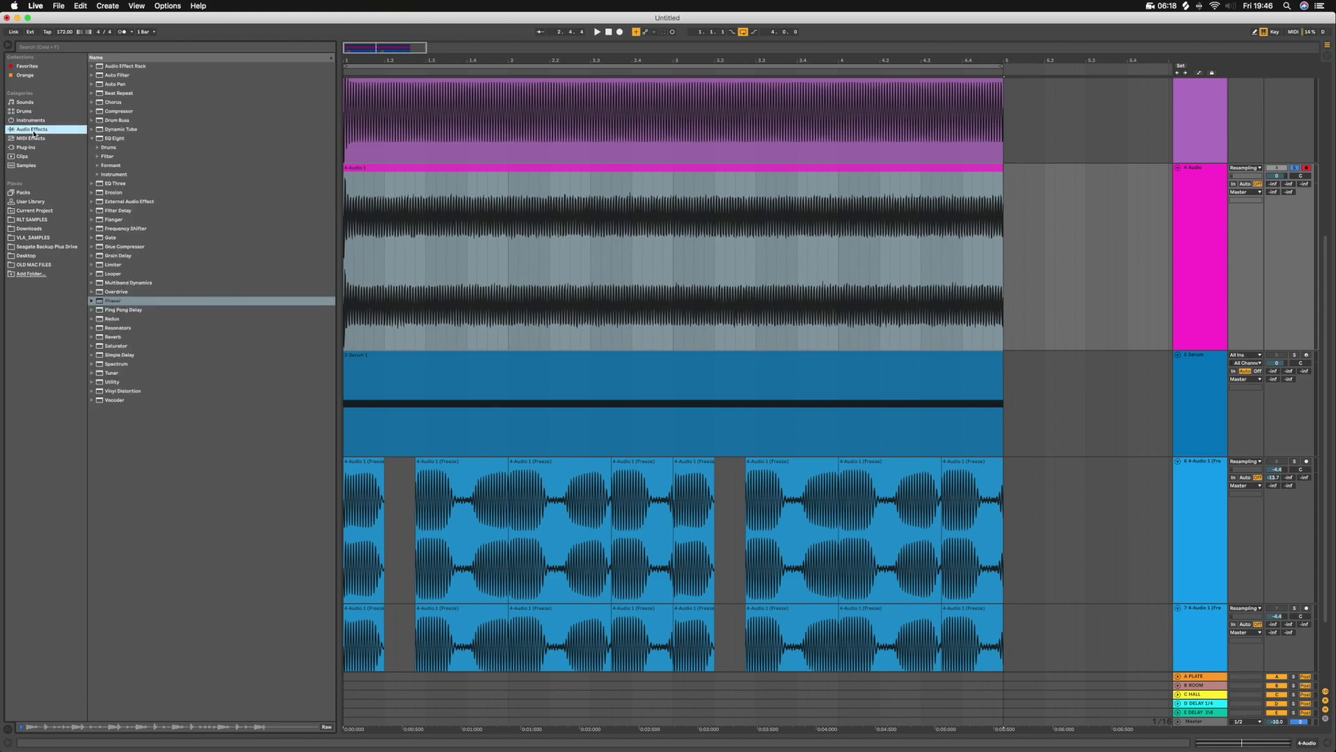
pyautogui.click(110, 75)
pyautogui.moveTo(442, 241); pyautogui.dragTo(429, 229)
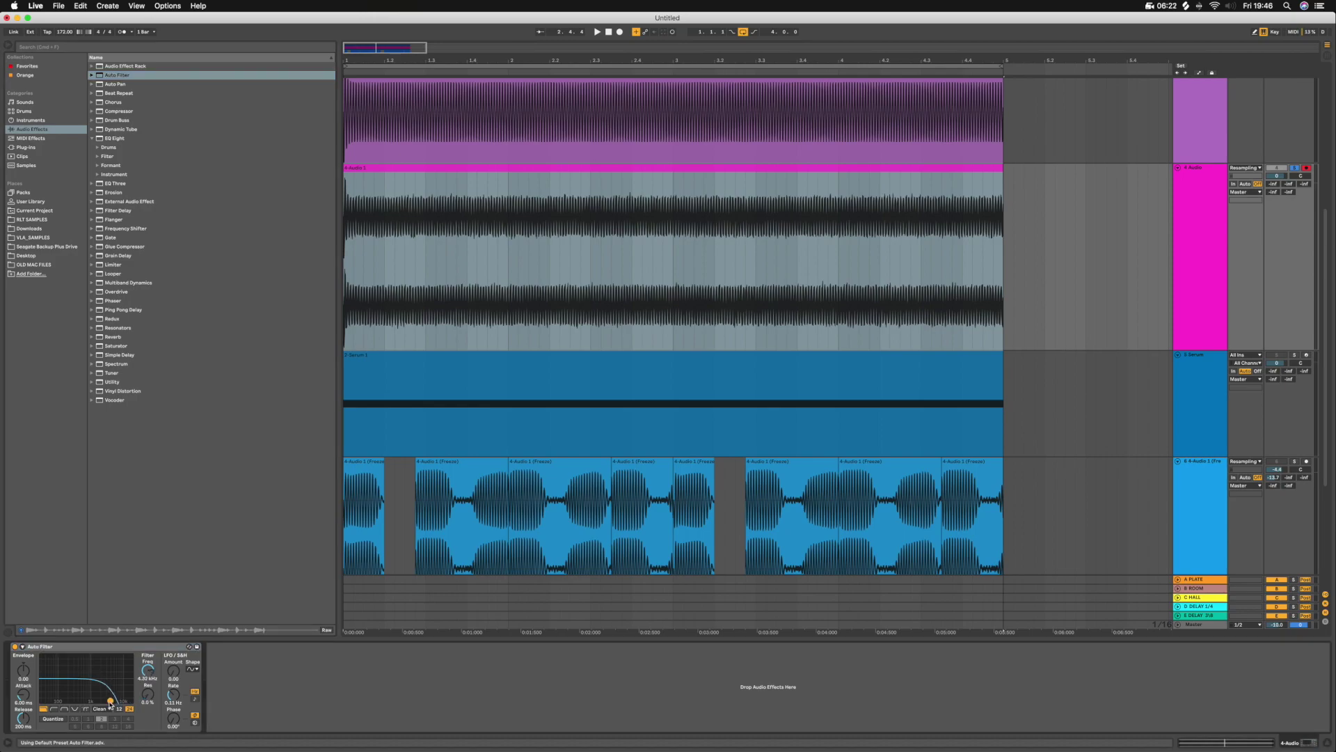
# - Make it a 2.72 kHz notch with LFO amount 12.4 and LFO rate synced to 1/4
pyautogui.moveTo(169, 676); pyautogui.dragTo(169, 662)
pyautogui.click(75, 709)
pyautogui.moveTo(110, 699); pyautogui.dragTo(57, 699)
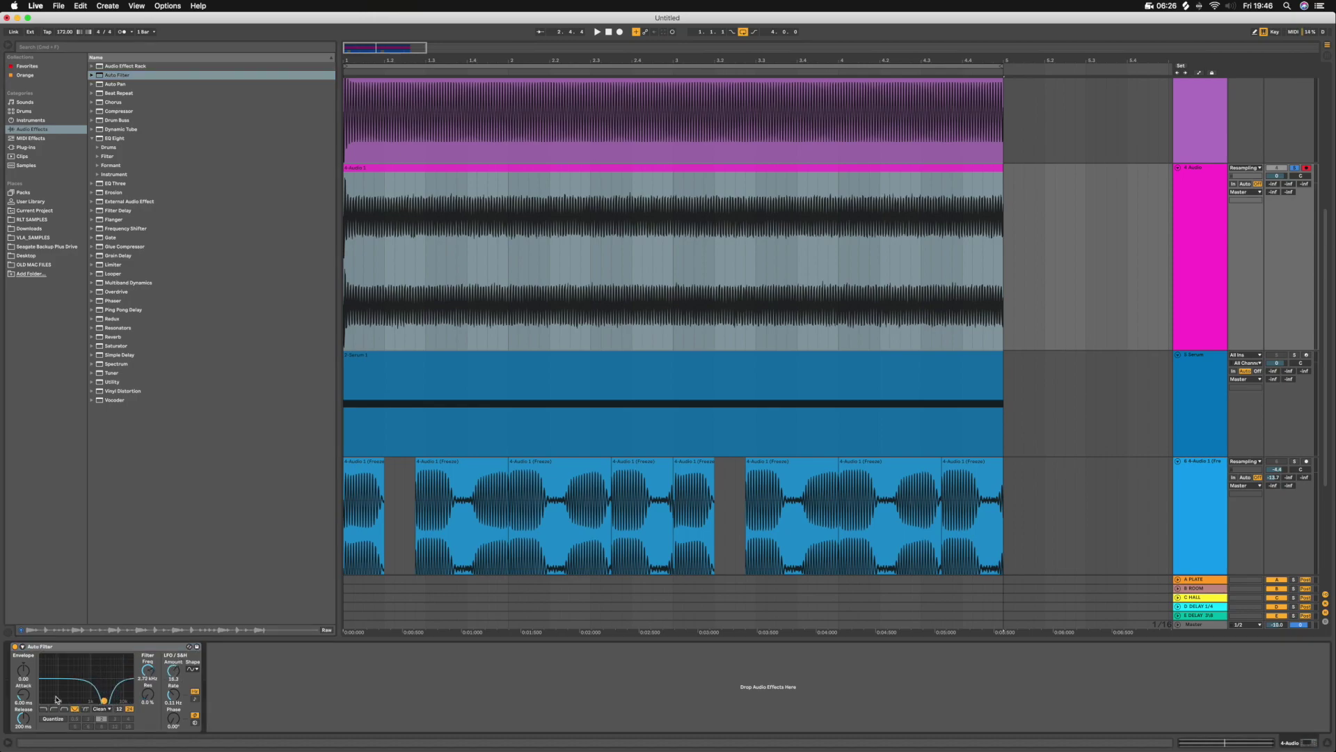
pyautogui.press('space')
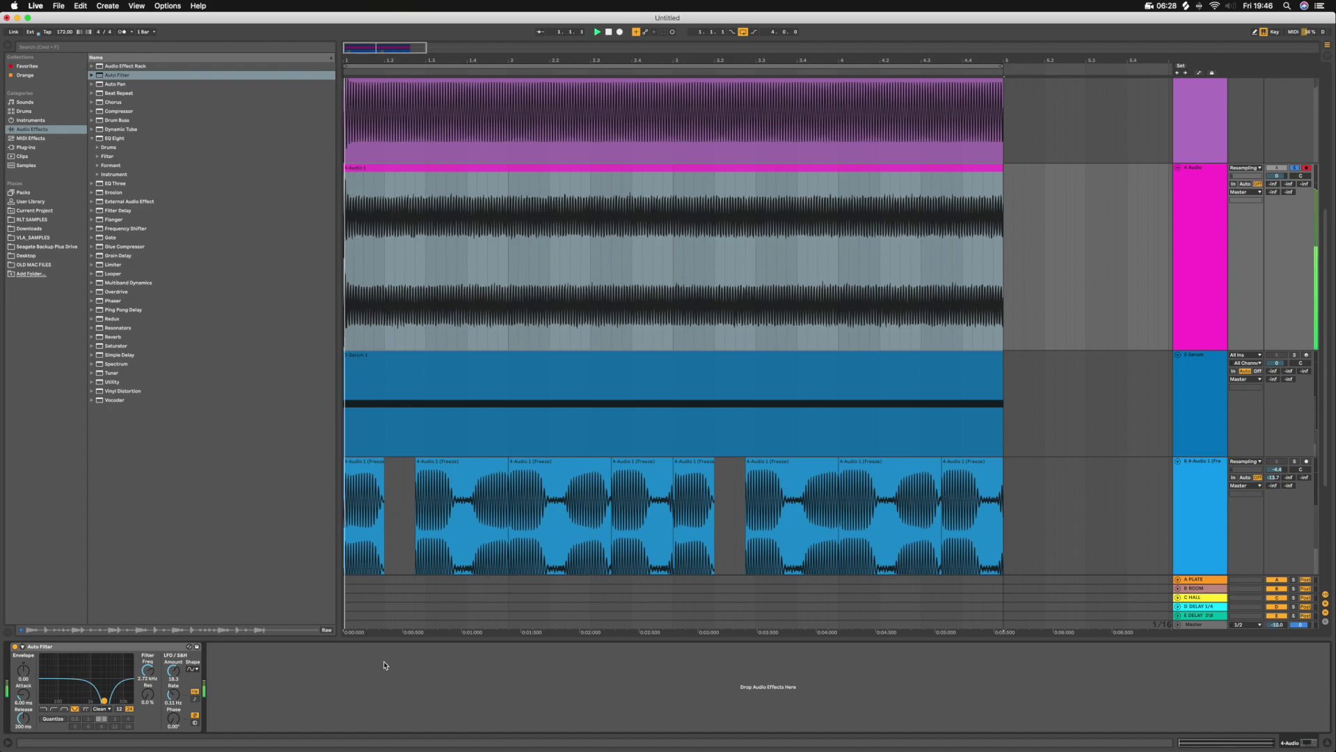
pyautogui.moveTo(173, 695); pyautogui.dragTo(173, 684)
pyautogui.click(194, 698)
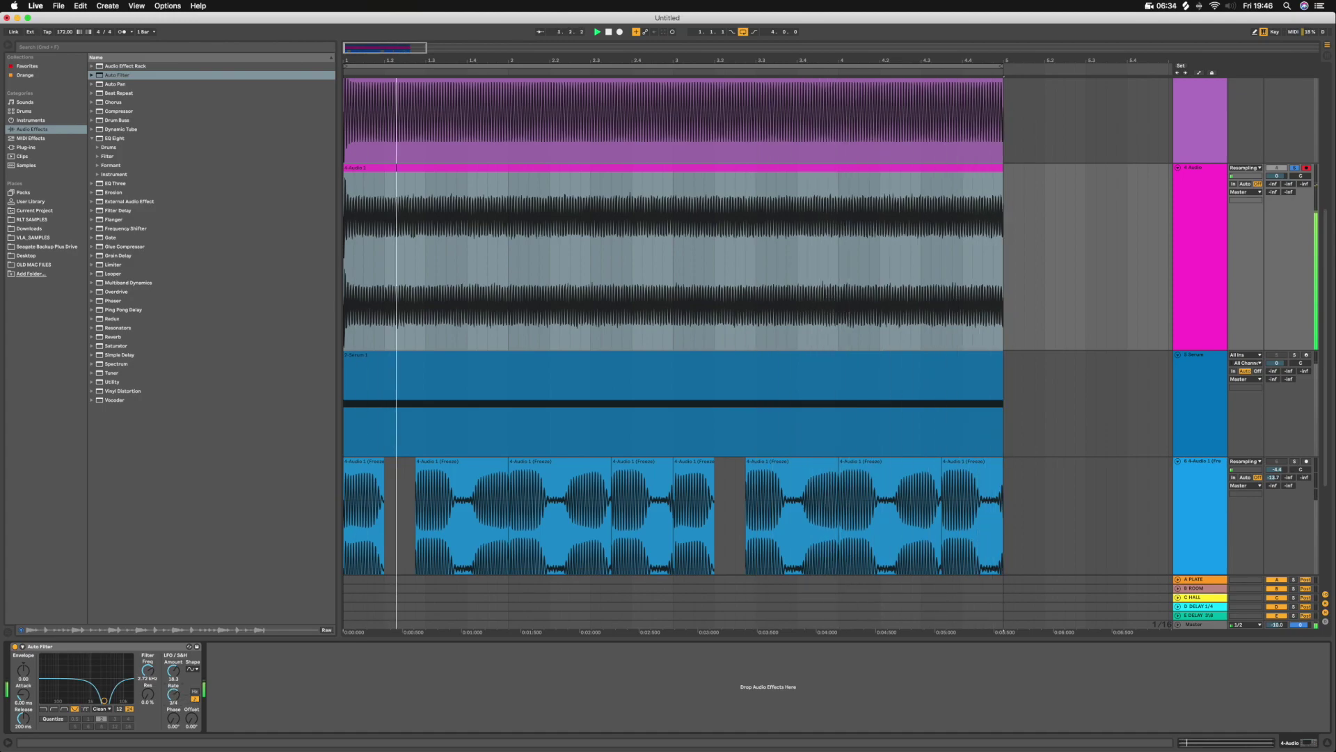
pyautogui.press('space')
# - Duplicate the Auto Filter and deepen the first copy's LFO modulation
pyautogui.click(177, 698)
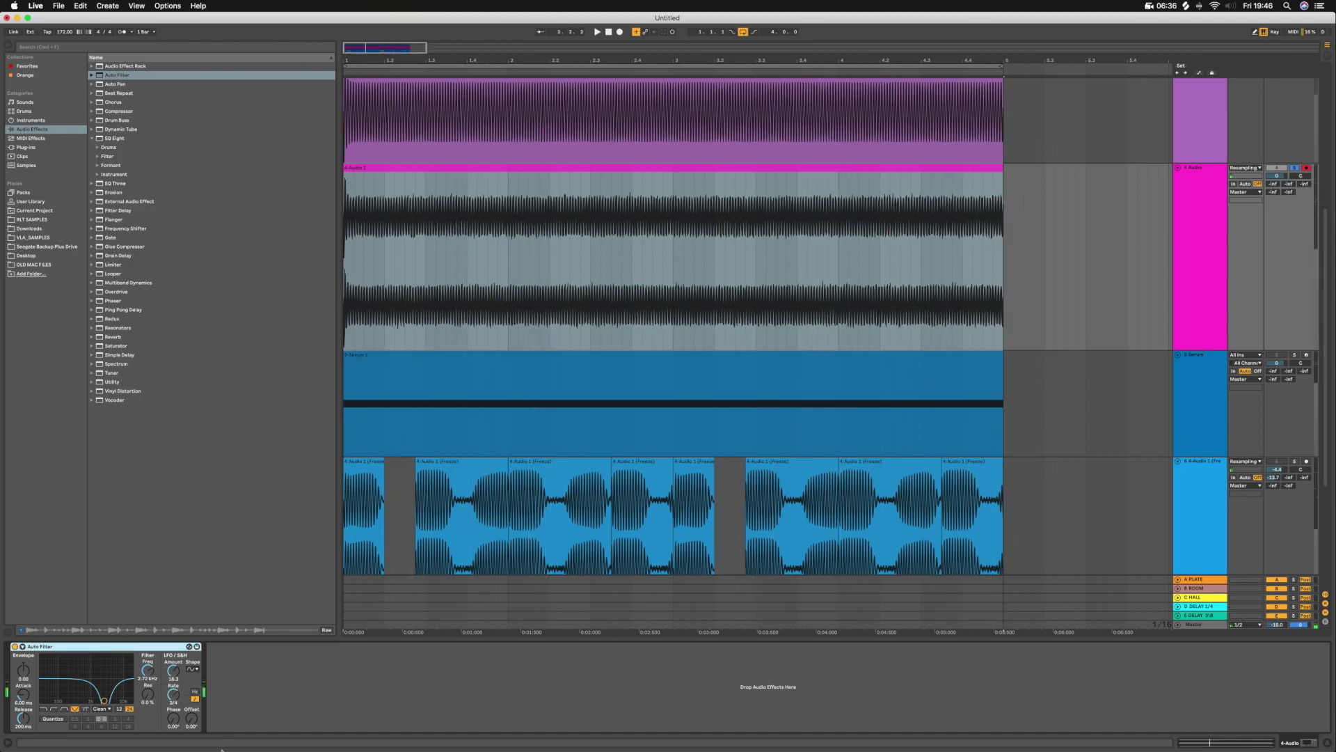
pyautogui.press('super+c')
pyautogui.press('super+v')
pyautogui.moveTo(172, 677); pyautogui.dragTo(173, 673)
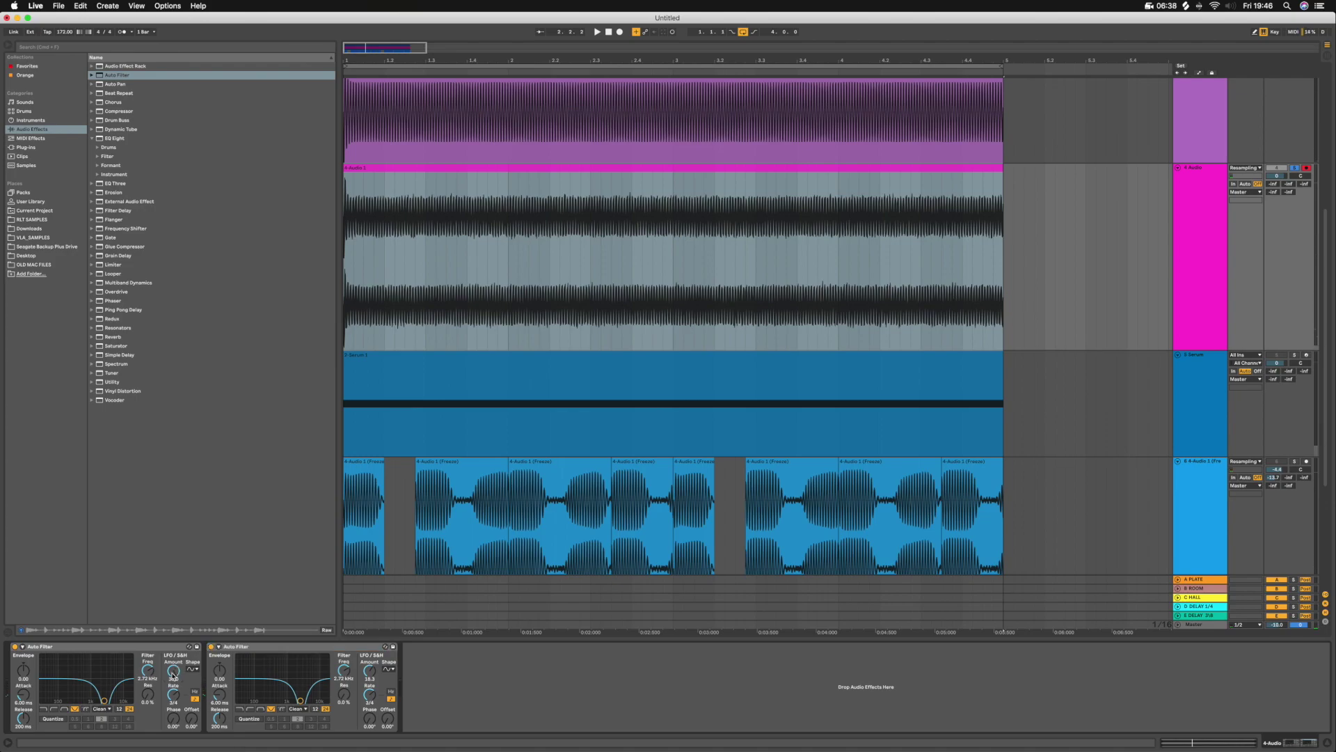
# - Lower the second Auto Filter's cutoff to 445 Hz and fine-tune its LFO rate
pyautogui.moveTo(305, 698); pyautogui.dragTo(275, 701)
pyautogui.press('space')
pyautogui.moveTo(370, 694); pyautogui.dragTo(369, 693)
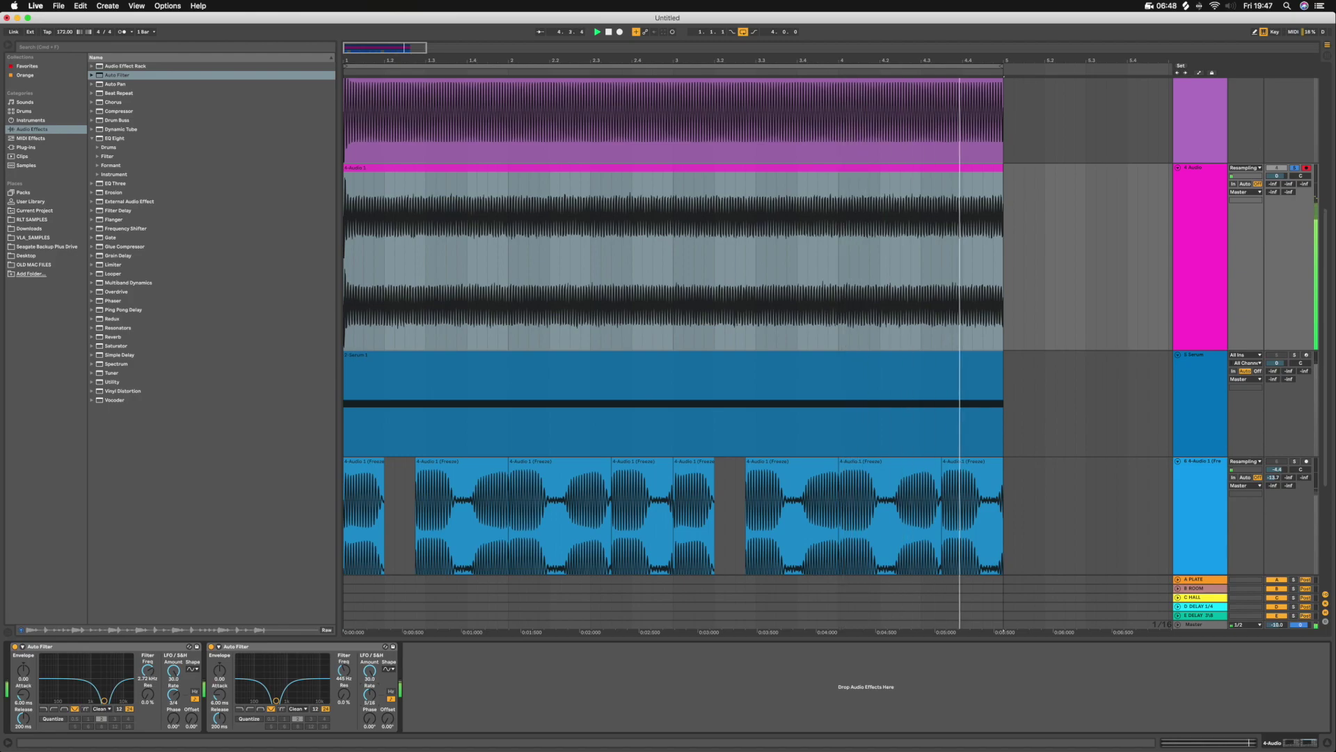
pyautogui.moveTo(369, 693); pyautogui.dragTo(369, 695)
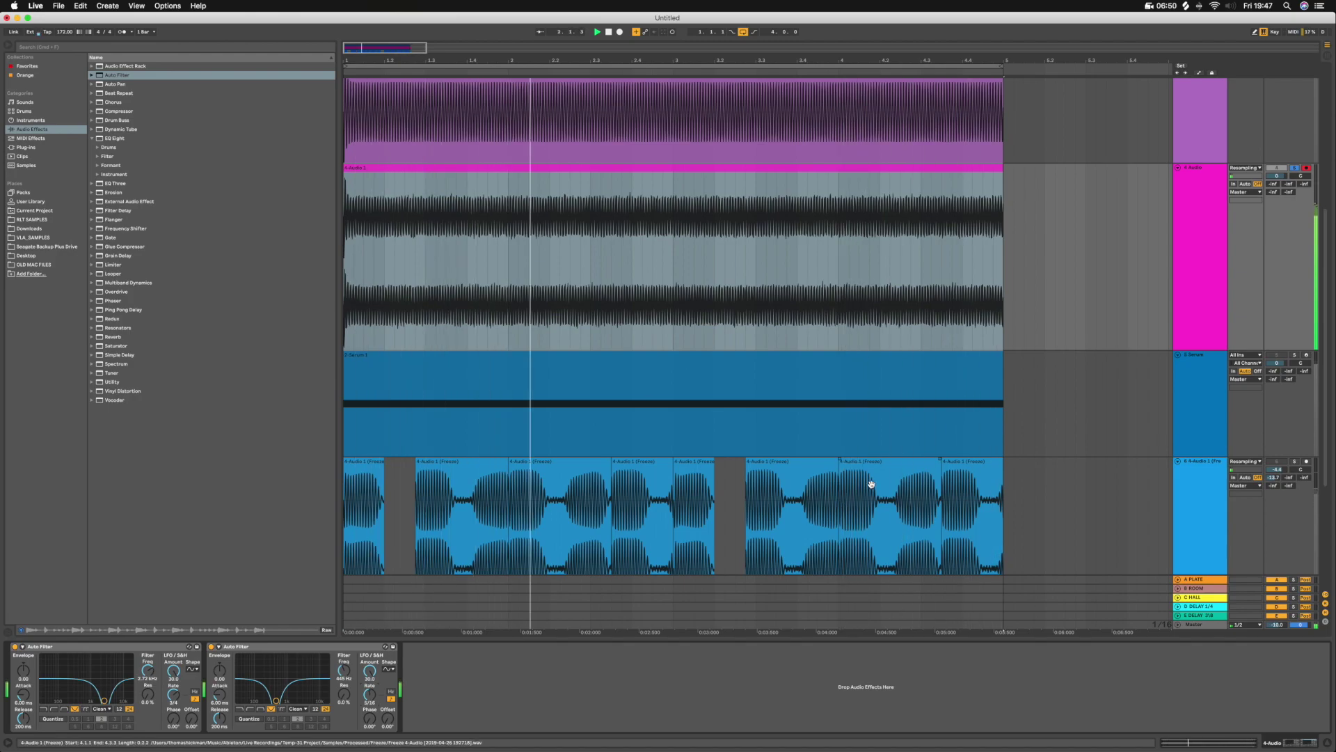
pyautogui.press('space')
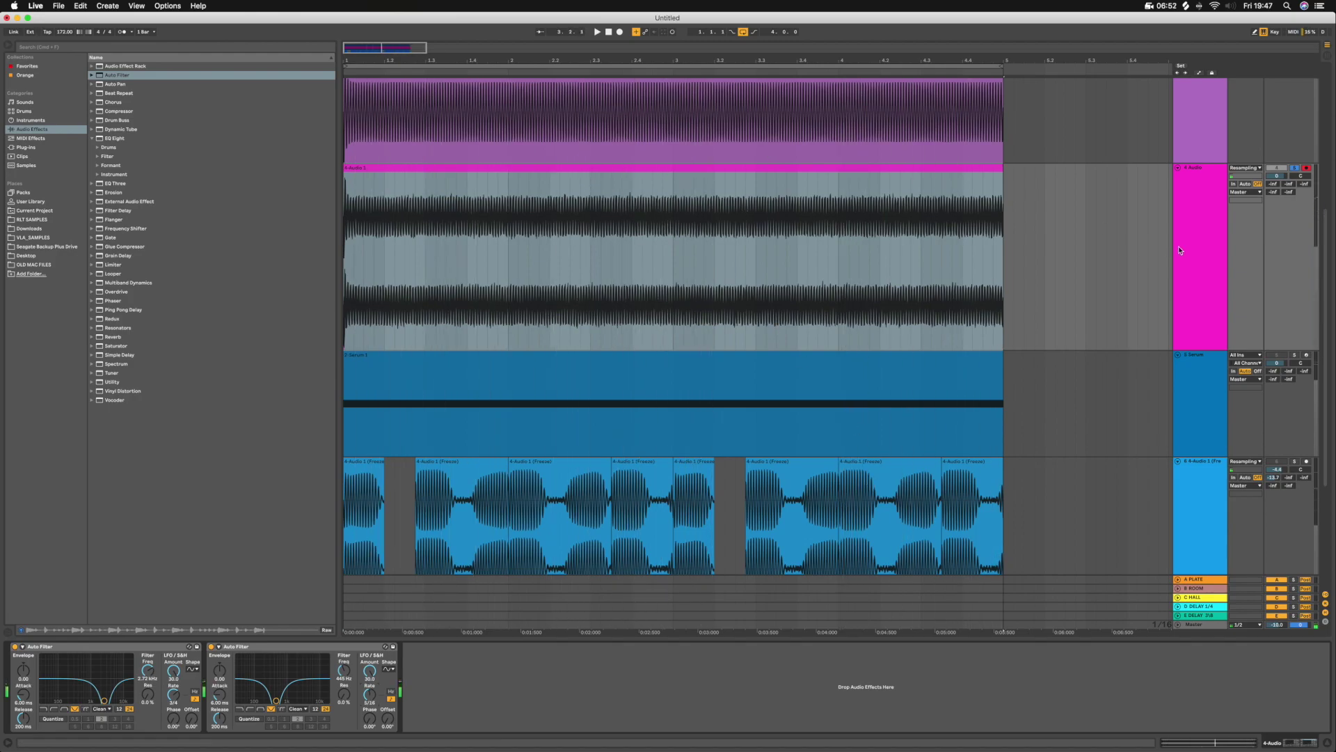
# - Freeze the 4 Audio track, then flatten it into a single audio clip
pyautogui.rightClick(1187, 252)
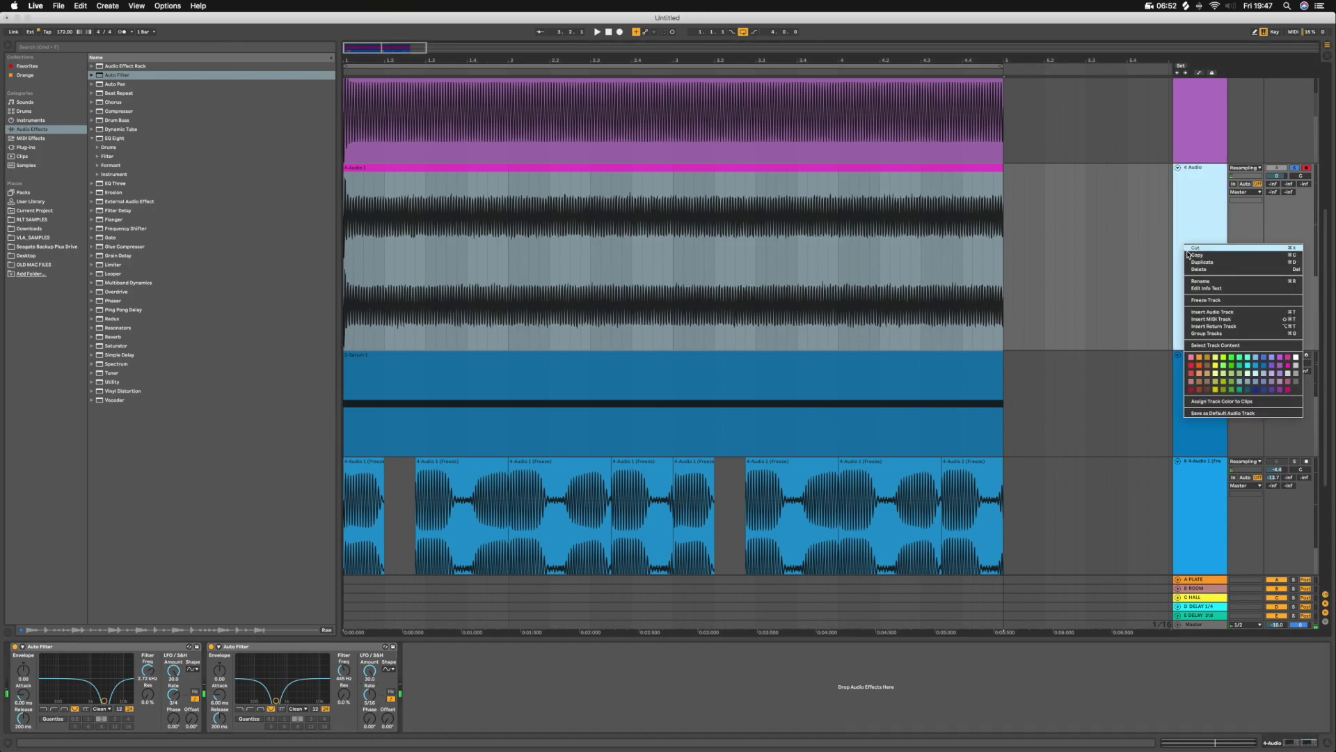
pyautogui.click(1201, 300)
pyautogui.rightClick(1188, 266)
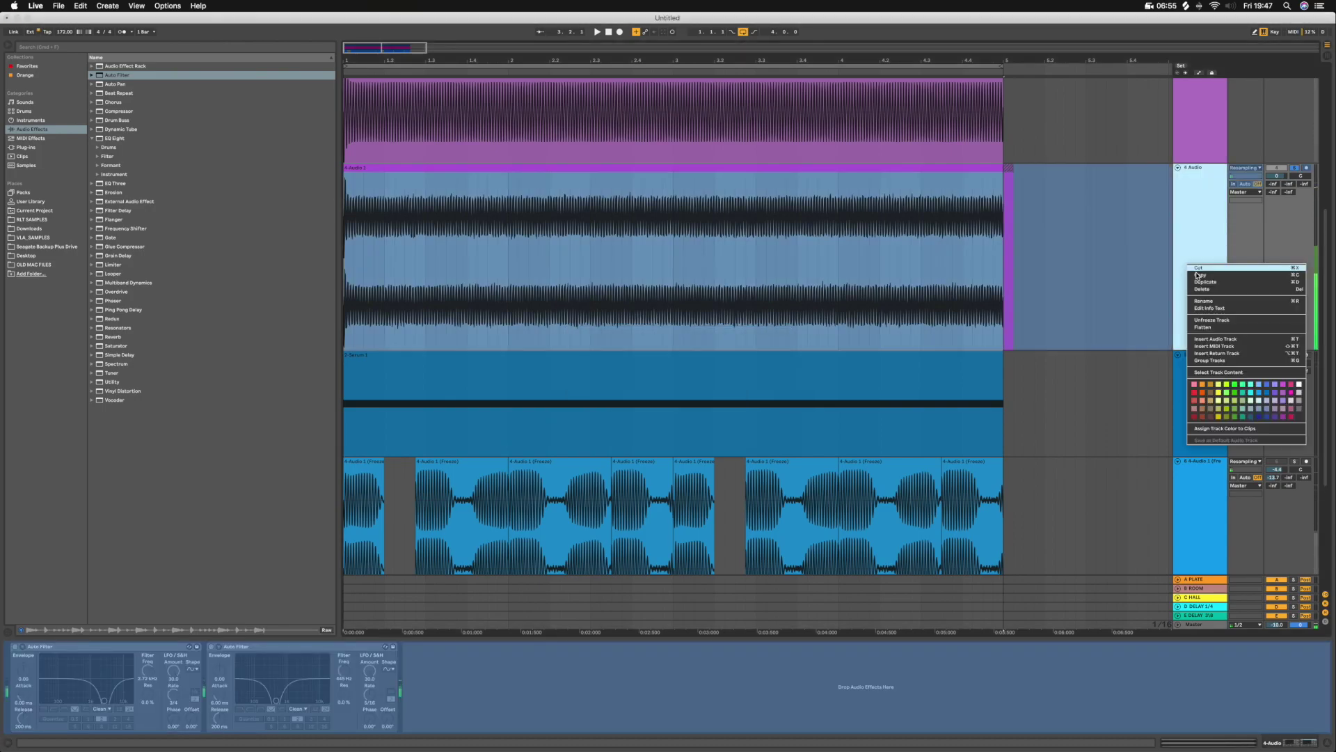
pyautogui.click(1179, 226)
pyautogui.rightClick(1180, 227)
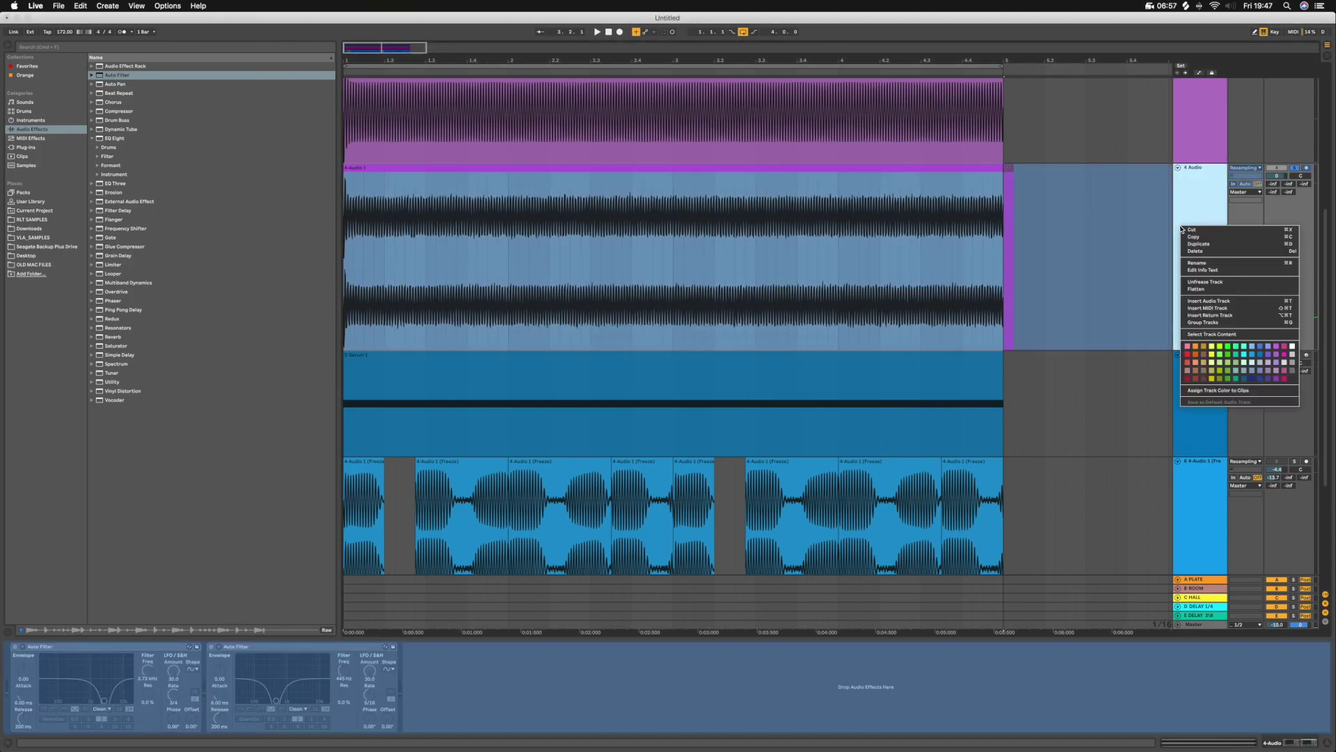
pyautogui.click(1225, 289)
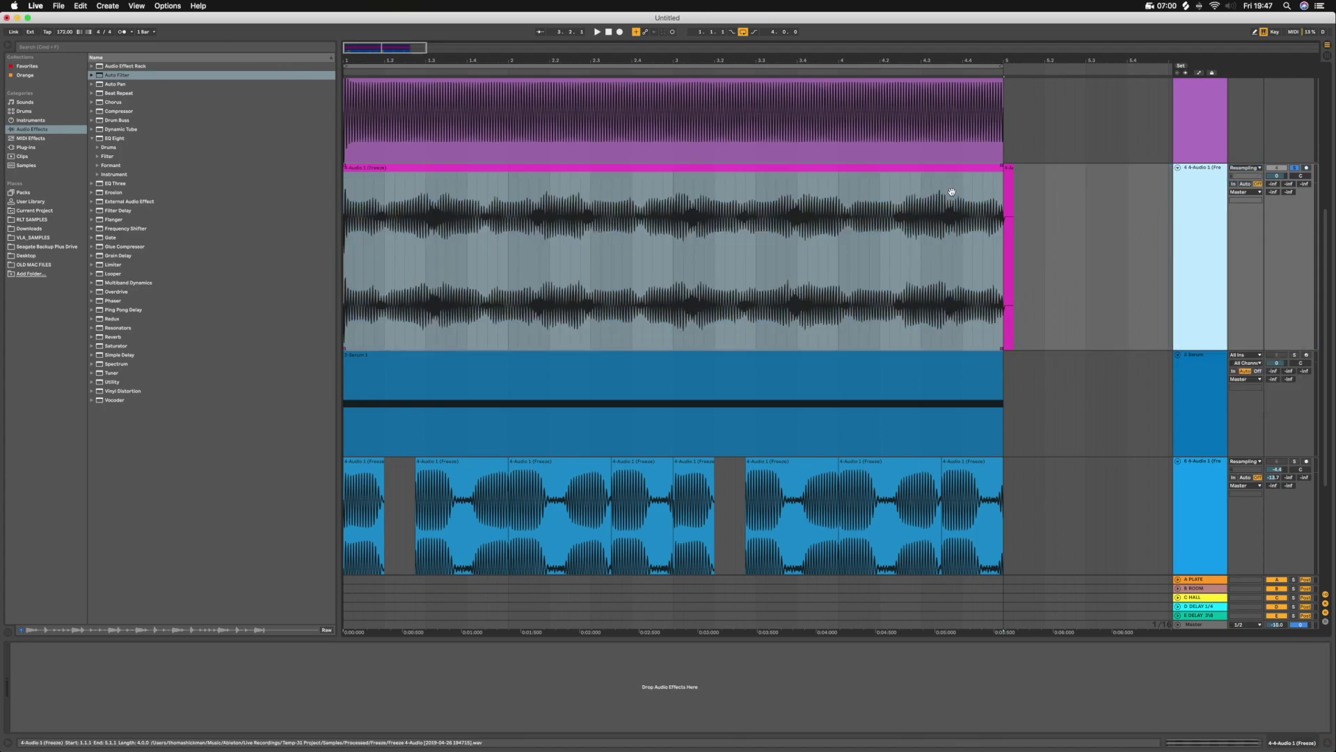
# - Play the flattened pink clip with the program window filling the screen
pyautogui.press('Right')
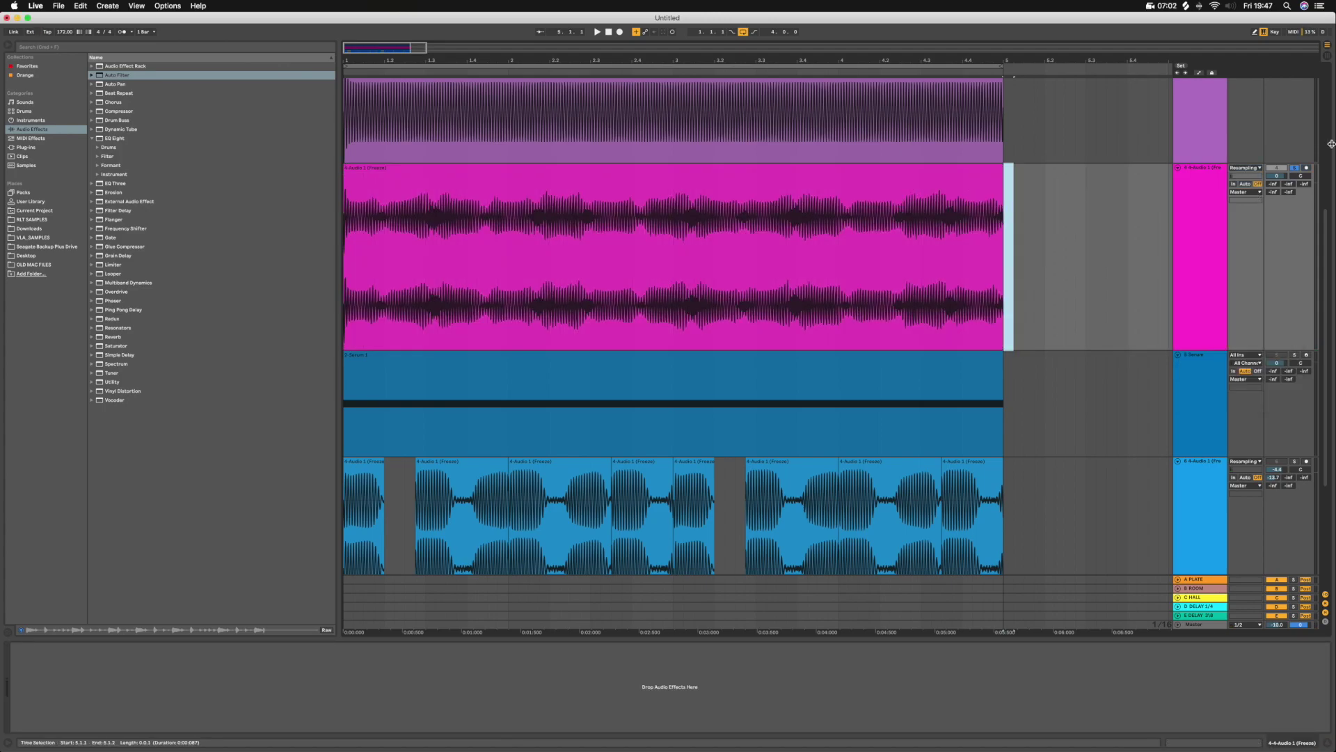
pyautogui.click(357, 236)
pyautogui.press('space')
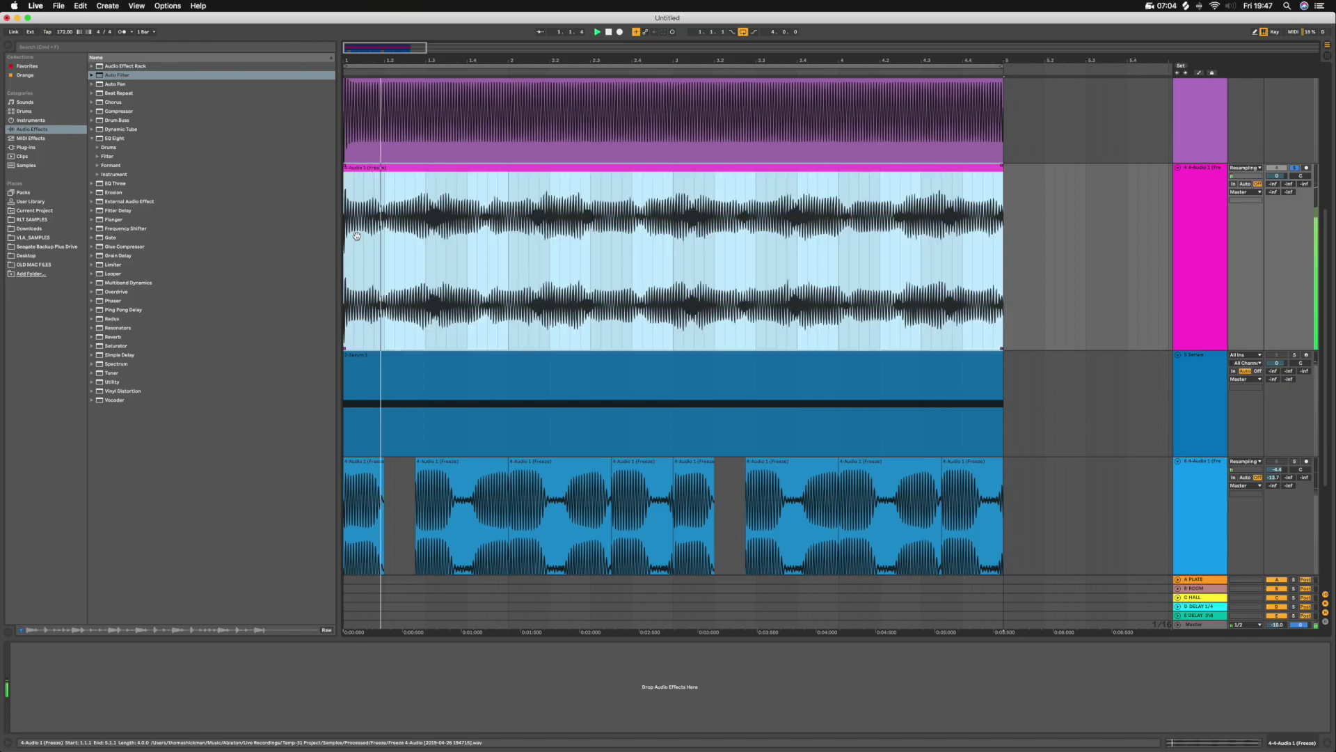
pyautogui.press('ctrl+super+f')
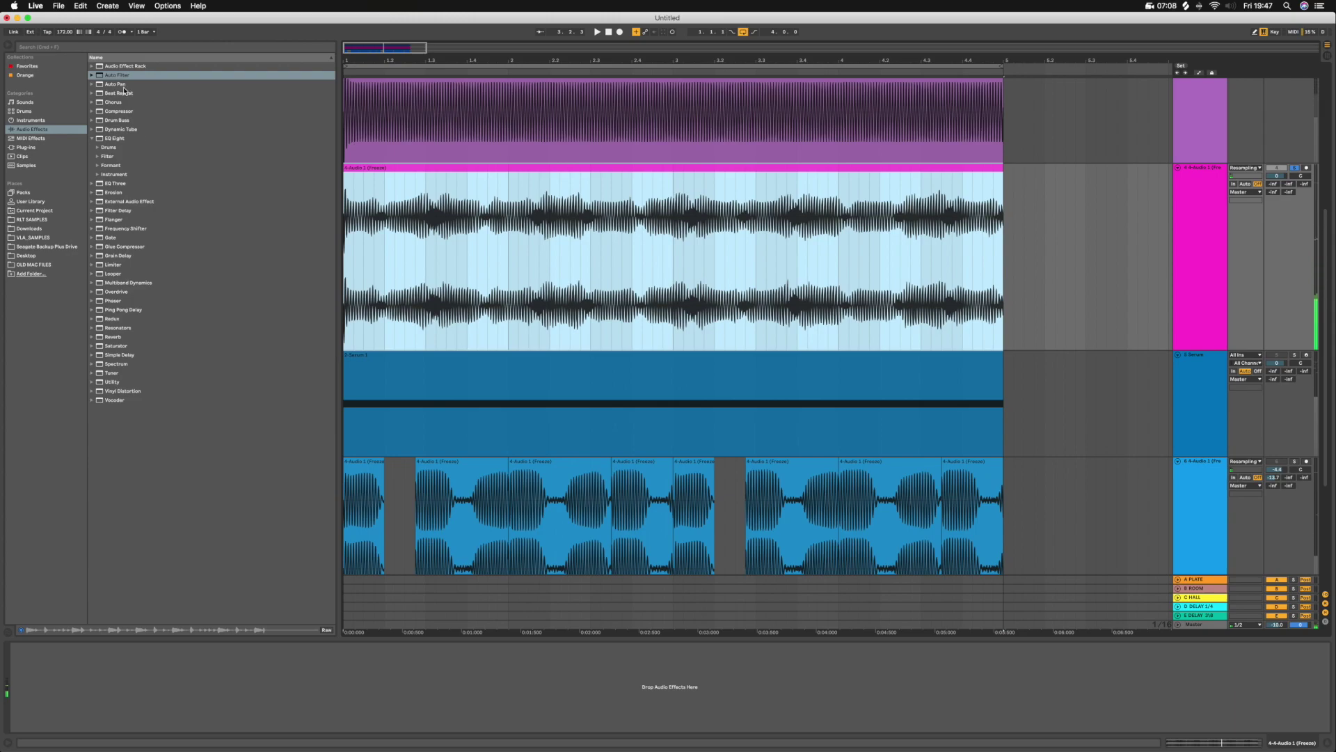
# - Add an Auto Filter to the flattened track and set it as a 635 Hz notch
pyautogui.moveTo(102, 79); pyautogui.dragTo(417, 248)
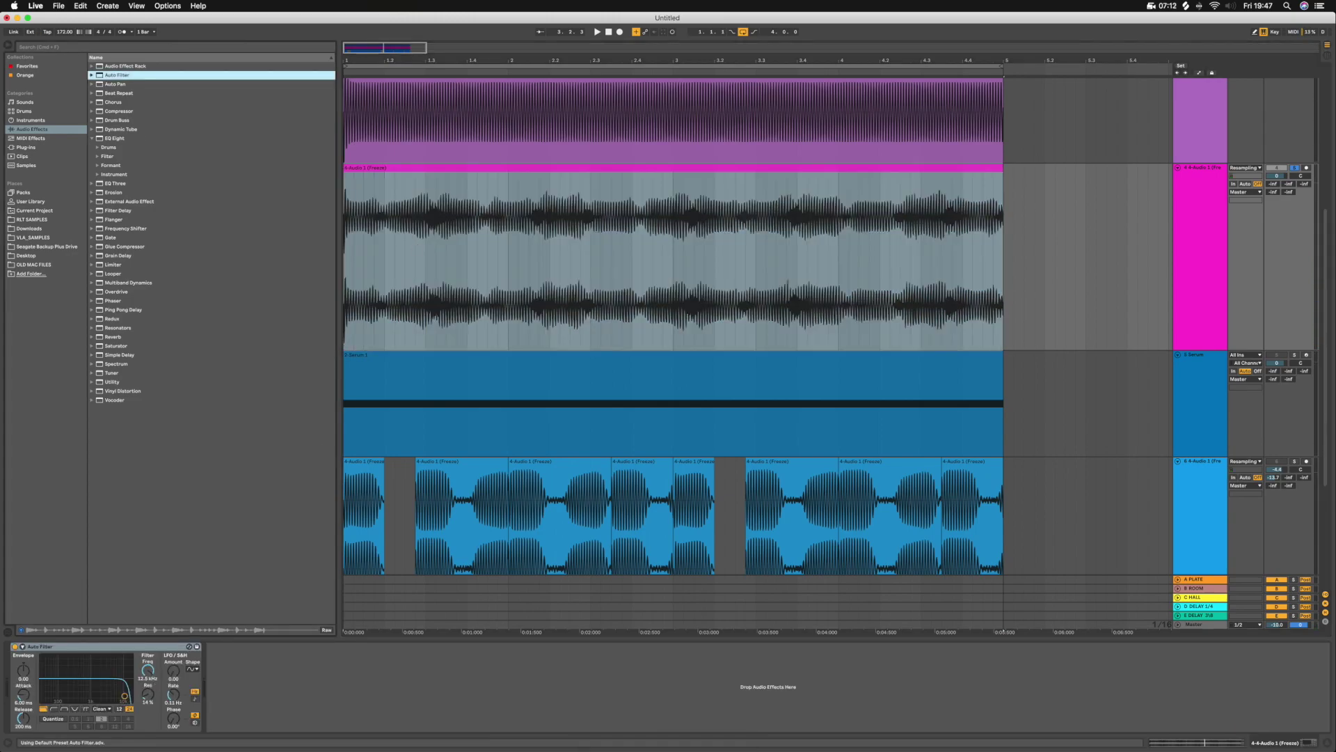
pyautogui.click(24, 684)
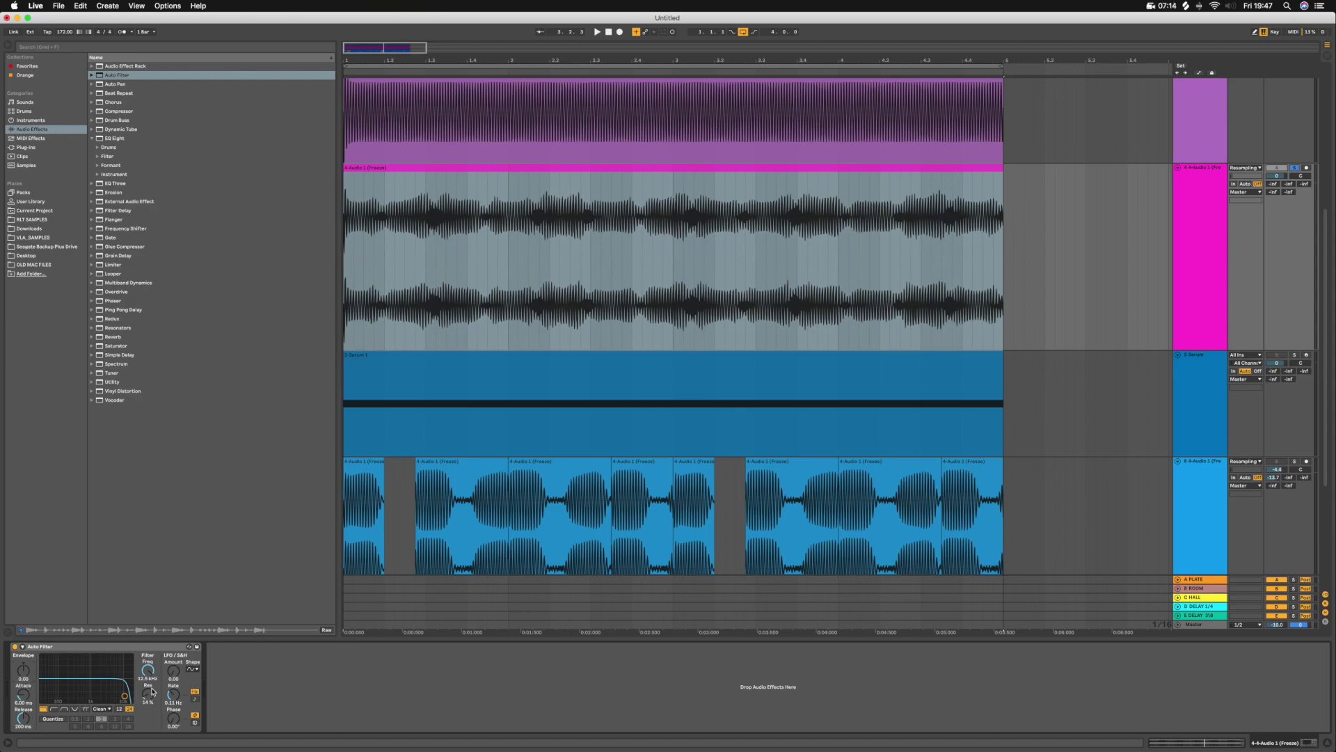
pyautogui.moveTo(118, 700); pyautogui.dragTo(113, 700)
pyautogui.press('space')
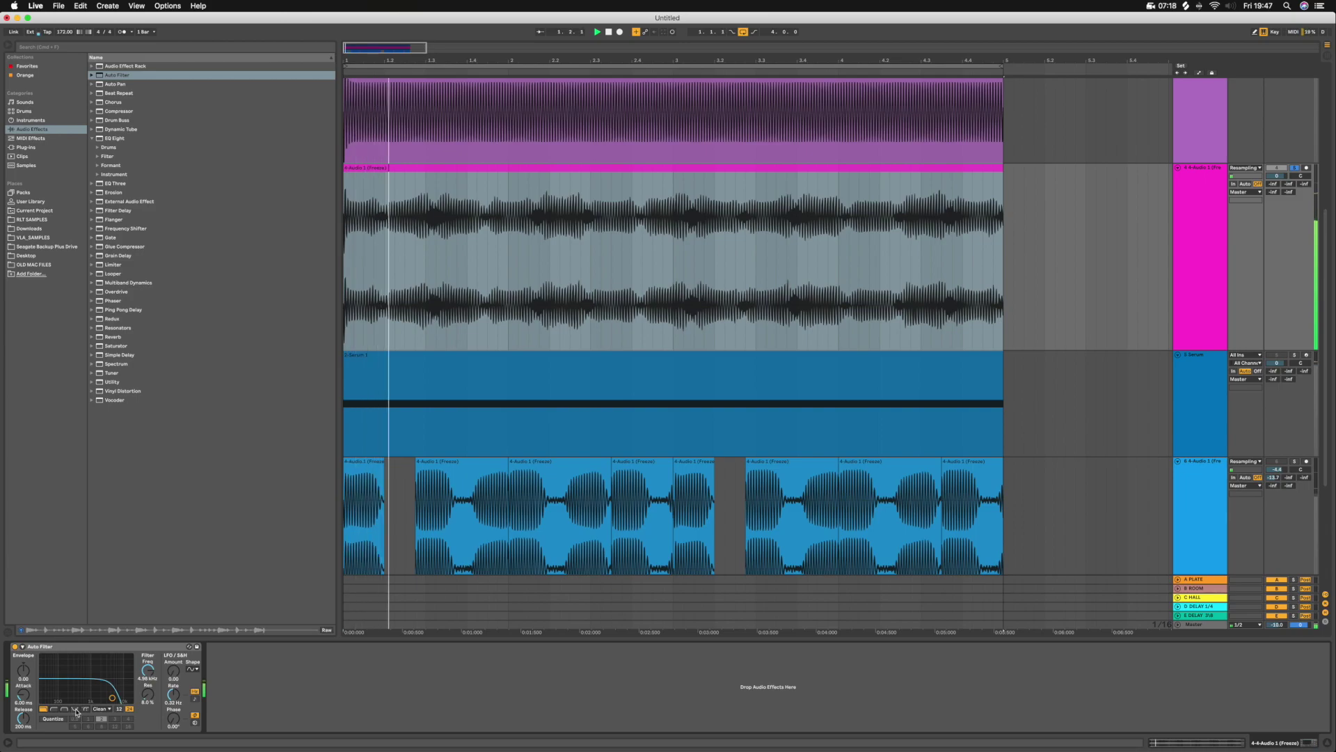
pyautogui.click(76, 710)
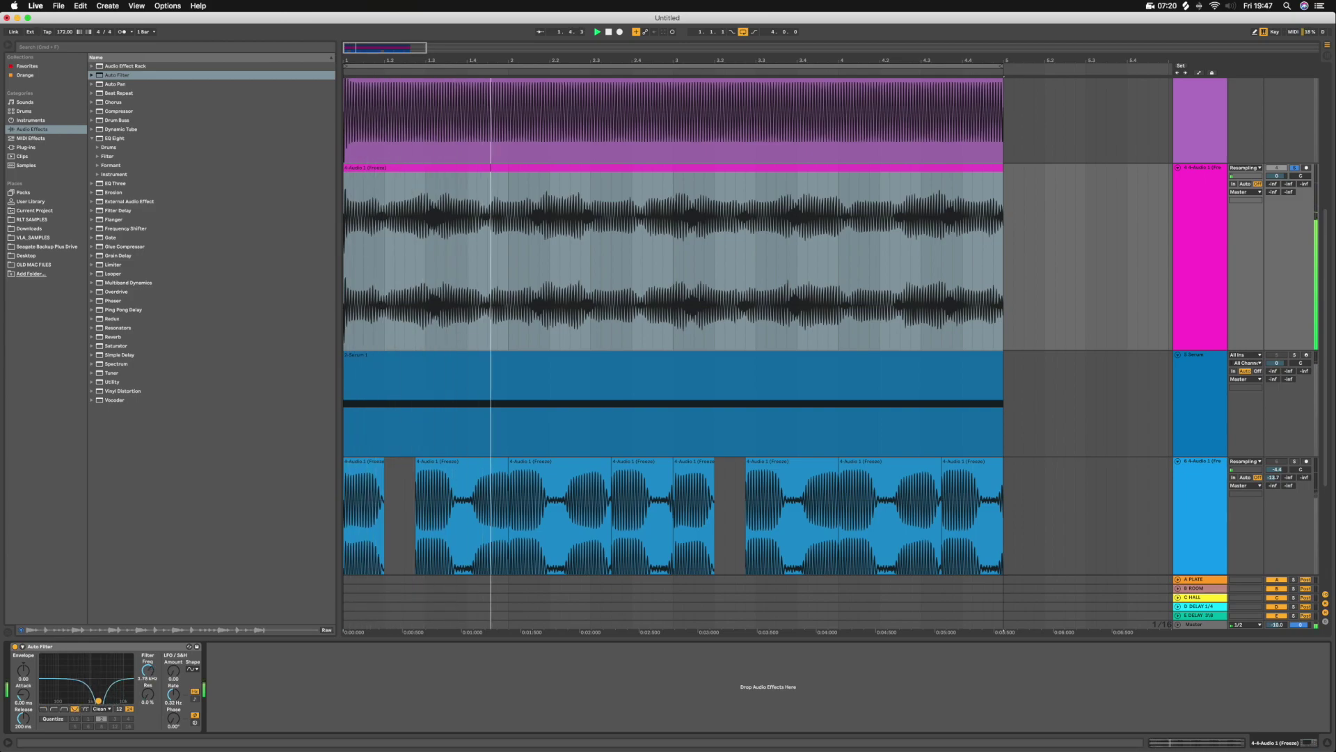
pyautogui.moveTo(98, 700); pyautogui.dragTo(84, 700)
# - Sync the filter's LFO rate to 1/16 and switch to a different LFO waveform
pyautogui.moveTo(173, 699); pyautogui.dragTo(174, 661)
pyautogui.click(195, 698)
pyautogui.click(192, 669)
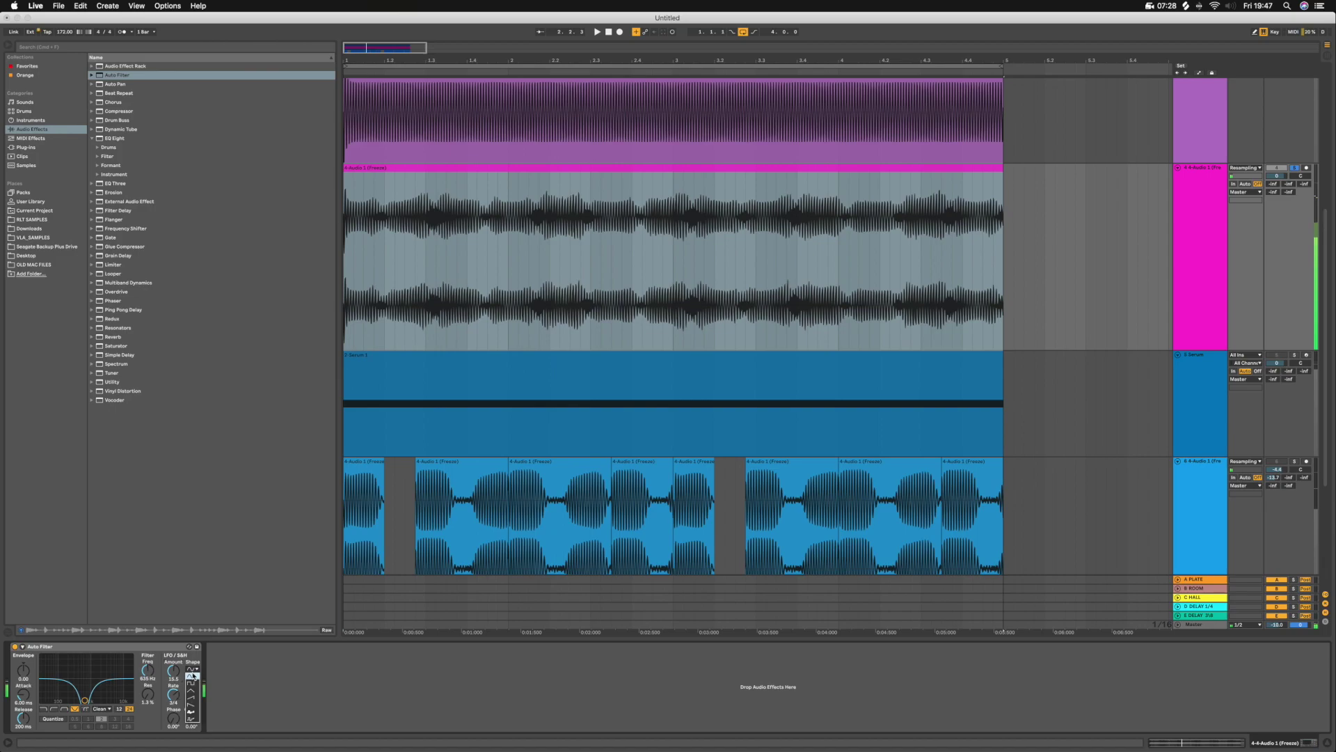
pyautogui.click(191, 698)
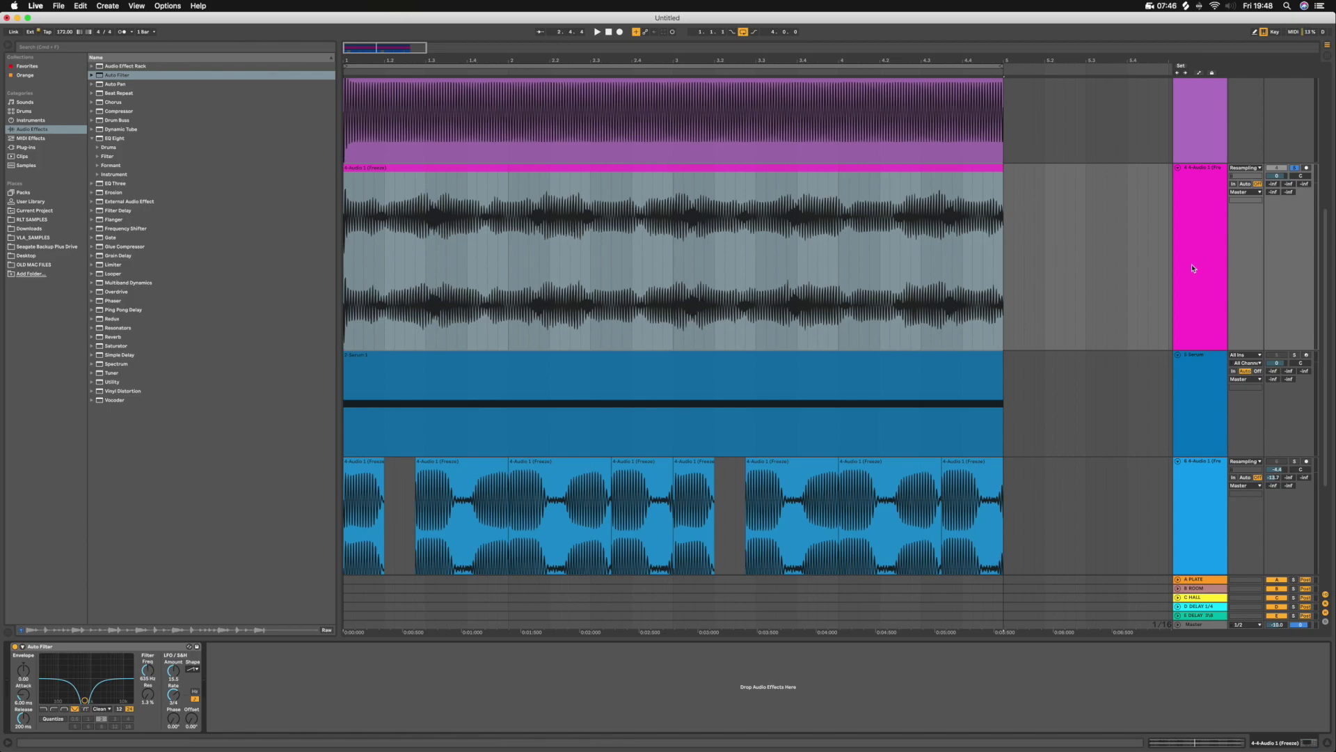
# - Solo track 6 in place of the Serum track
pyautogui.scroll(-5, 1192, 264)
pyautogui.click(1199, 206)
pyautogui.press('space')
pyautogui.click(1191, 216)
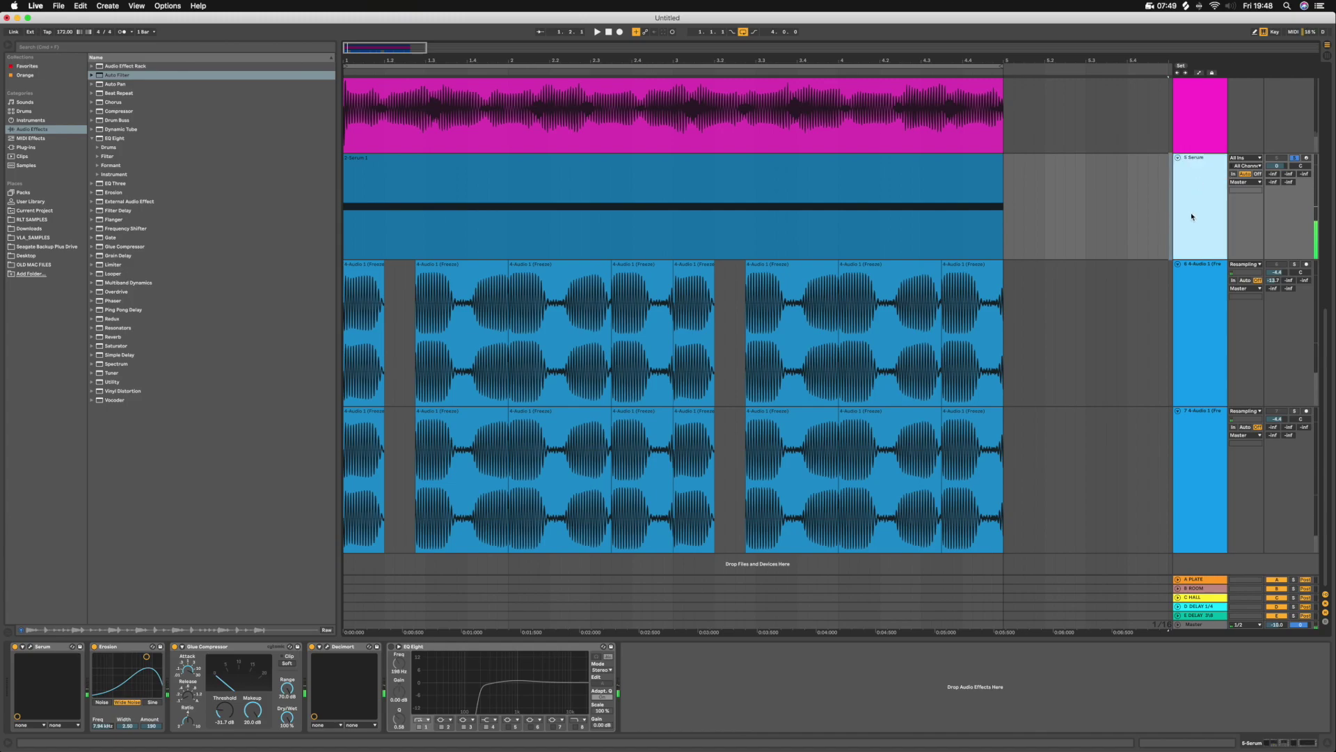
pyautogui.click(1179, 285)
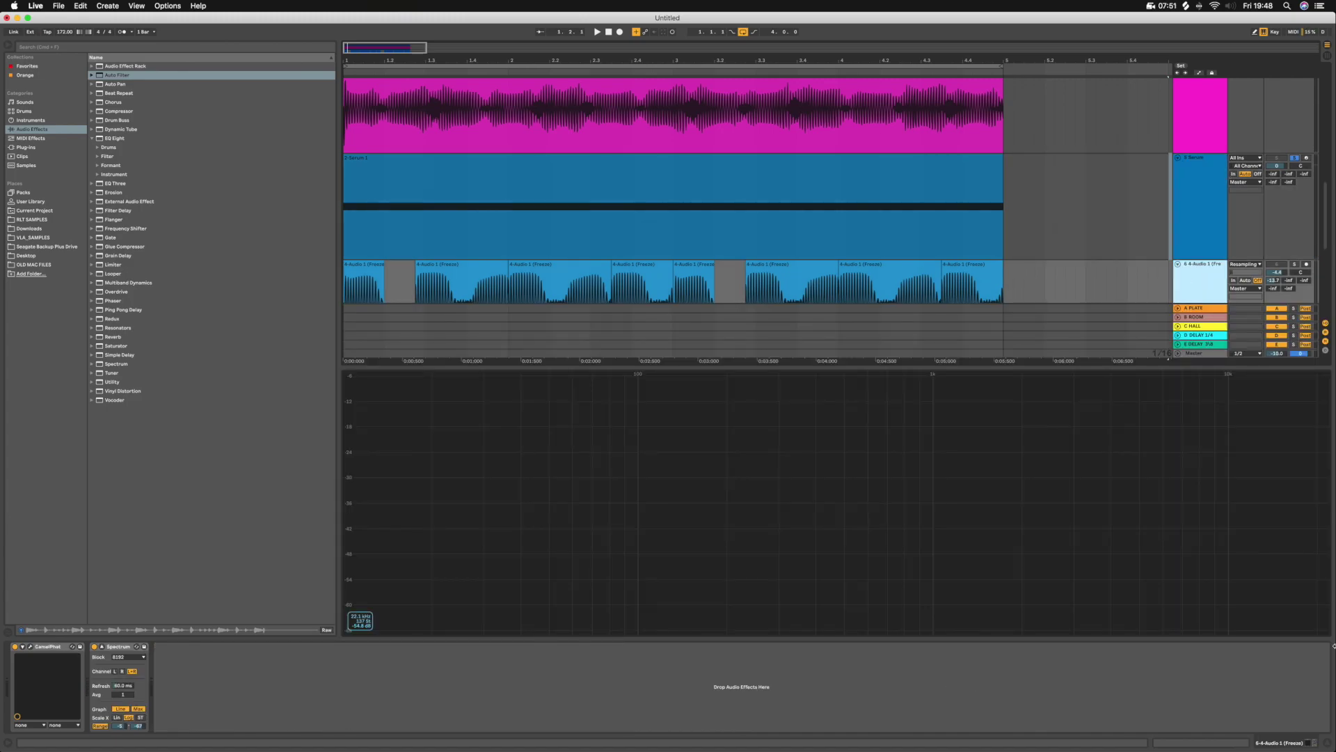
pyautogui.click(1328, 743)
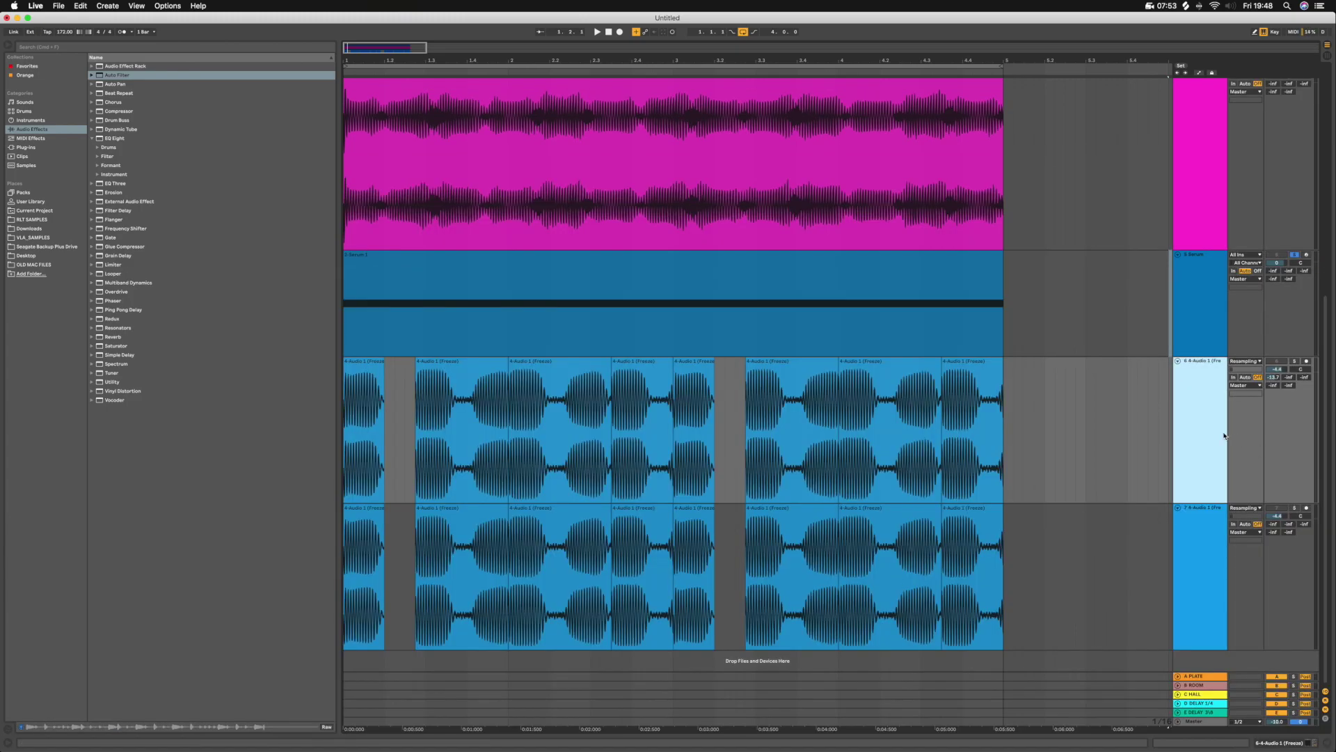
pyautogui.click(1294, 361)
# - Play track 6 from its clip start and show its devices and spectrum
pyautogui.click(1186, 405)
pyautogui.click(763, 500)
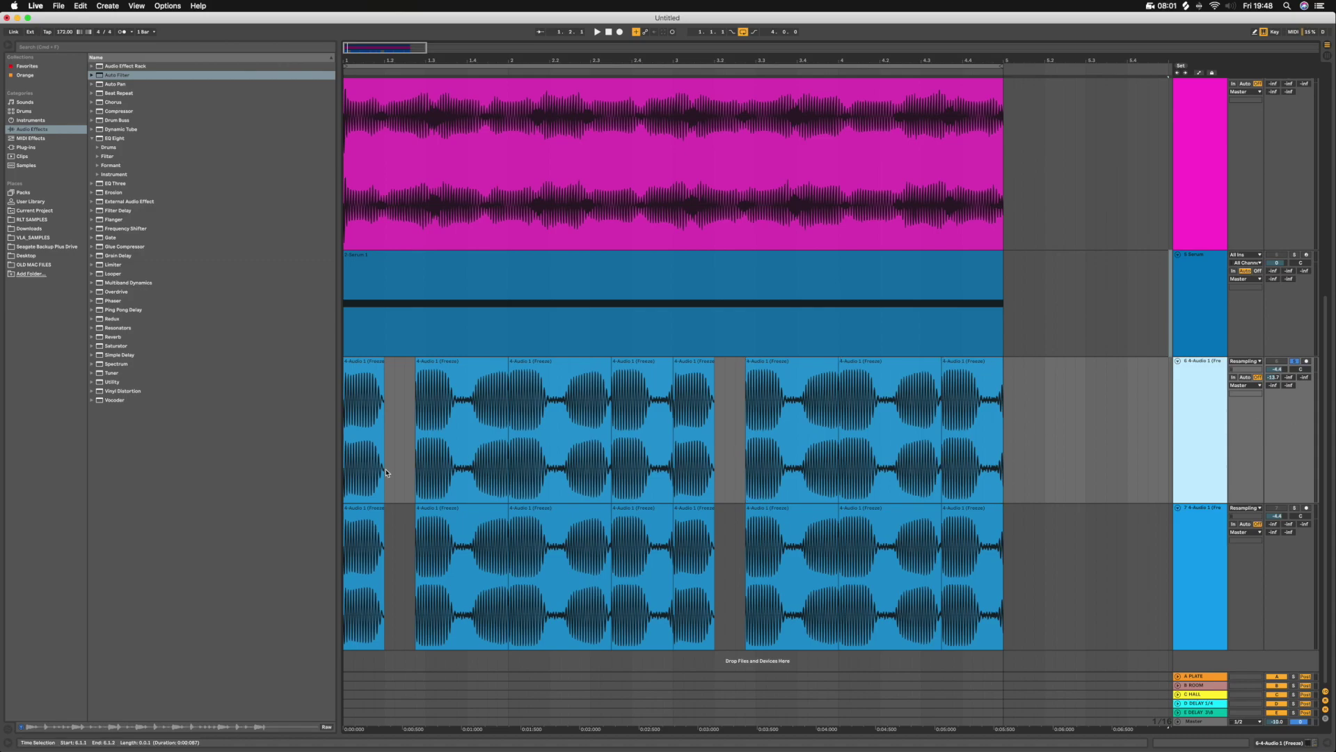
pyautogui.click(347, 462)
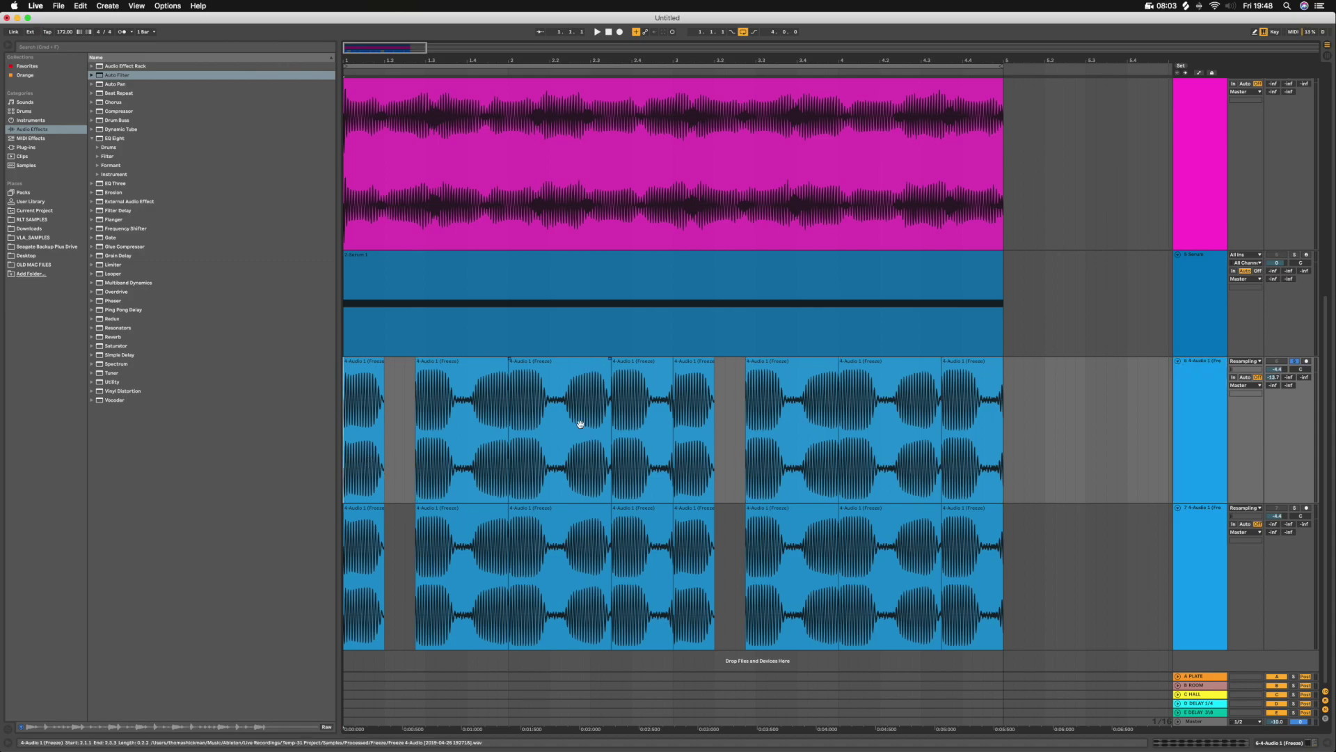
pyautogui.press('space')
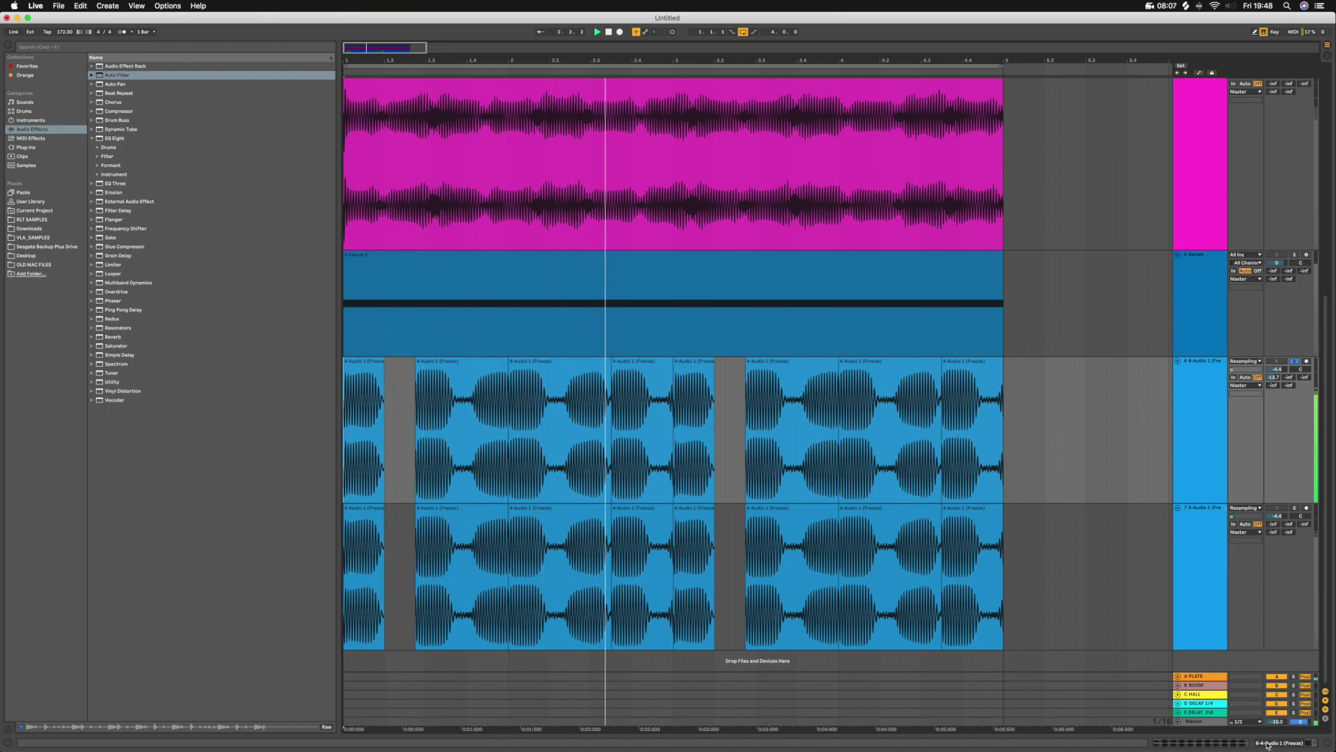
pyautogui.click(1327, 741)
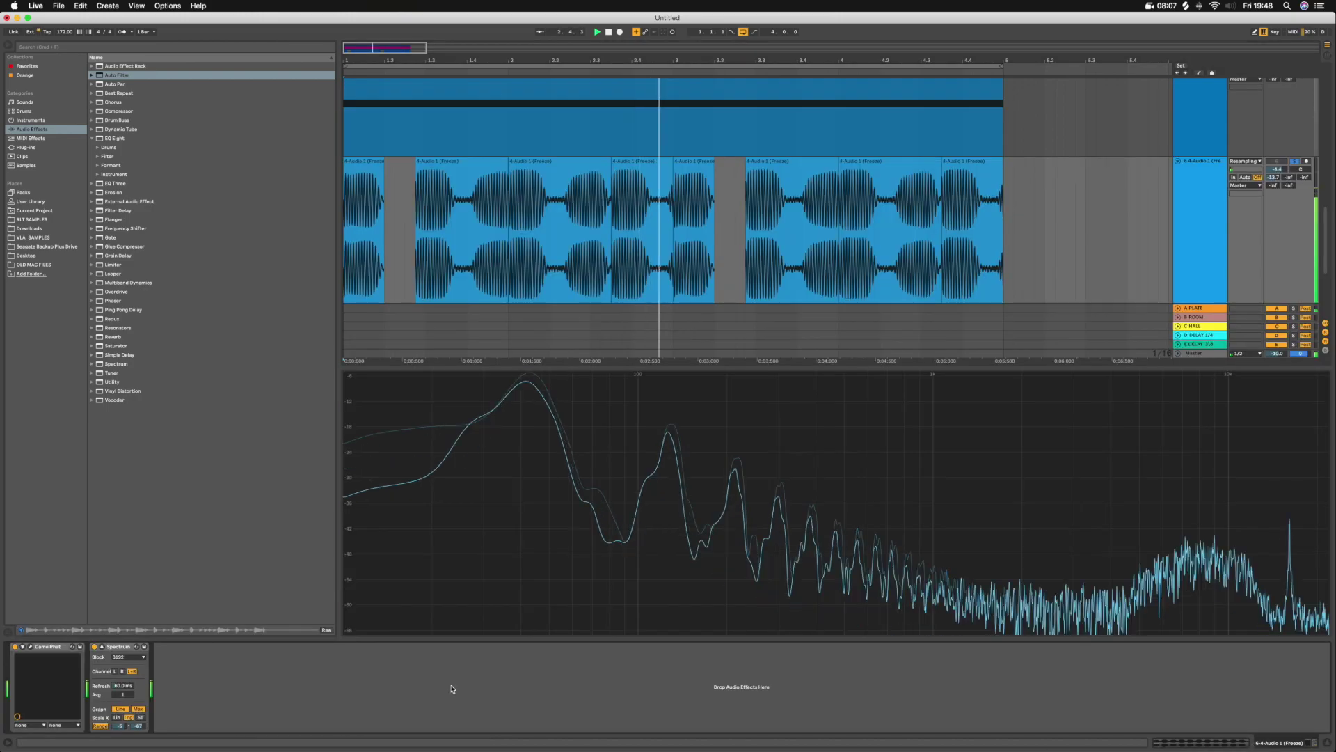
# - Open CamelPhat's editor on the OPHH PumpZ preset and audition the bass through it
pyautogui.click(30, 647)
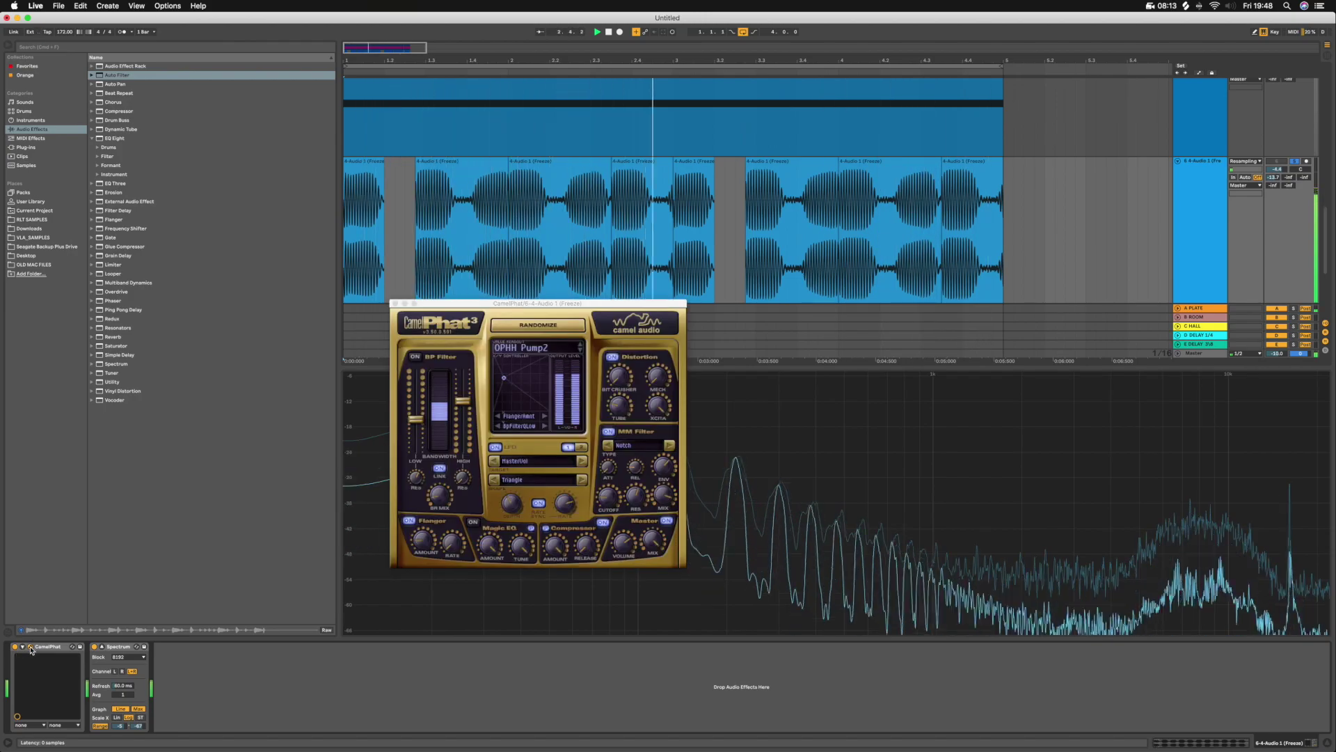
pyautogui.press('space')
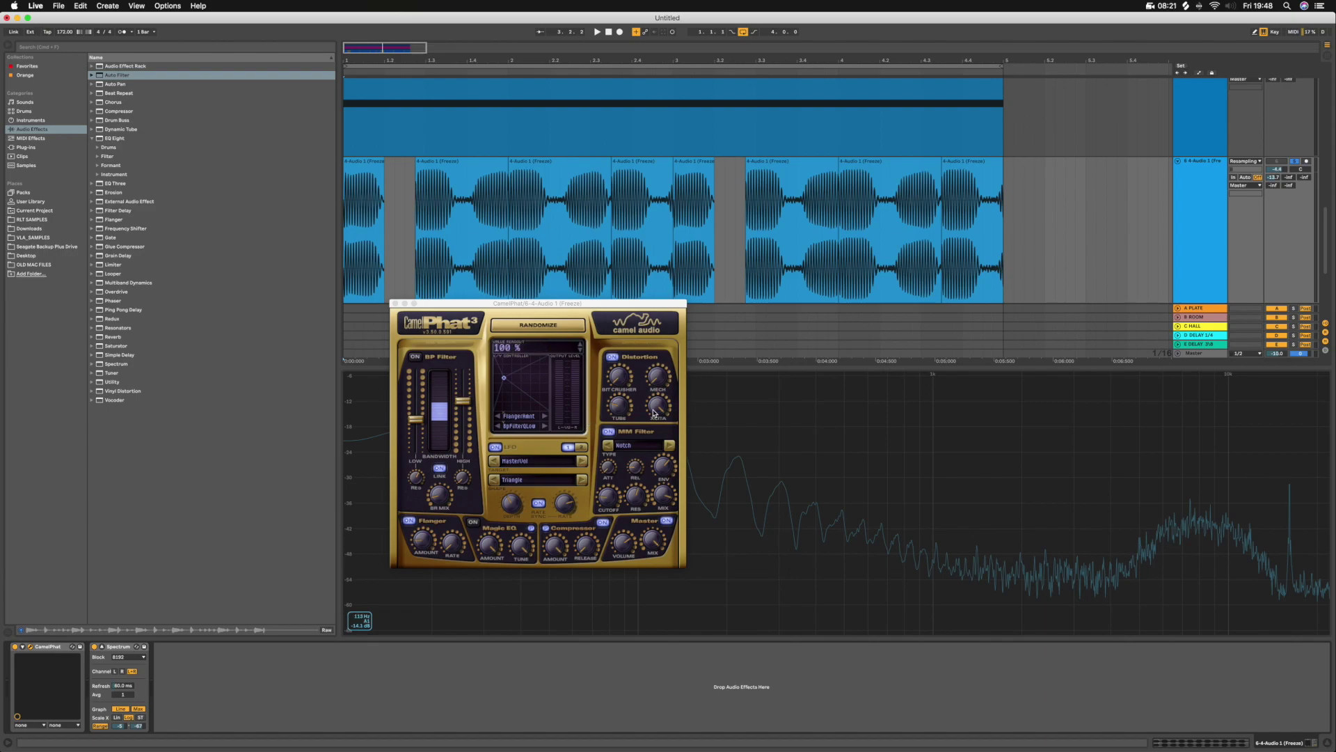
pyautogui.press('space')
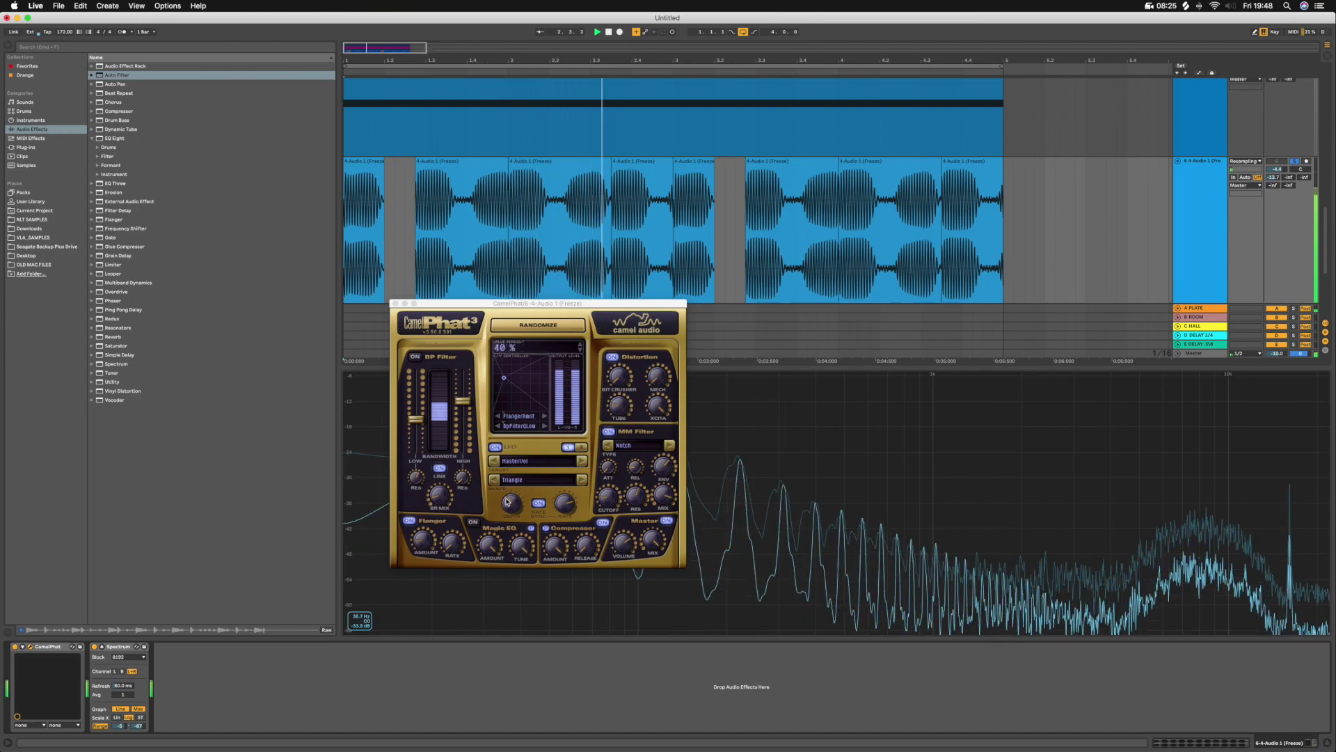
pyautogui.press('space')
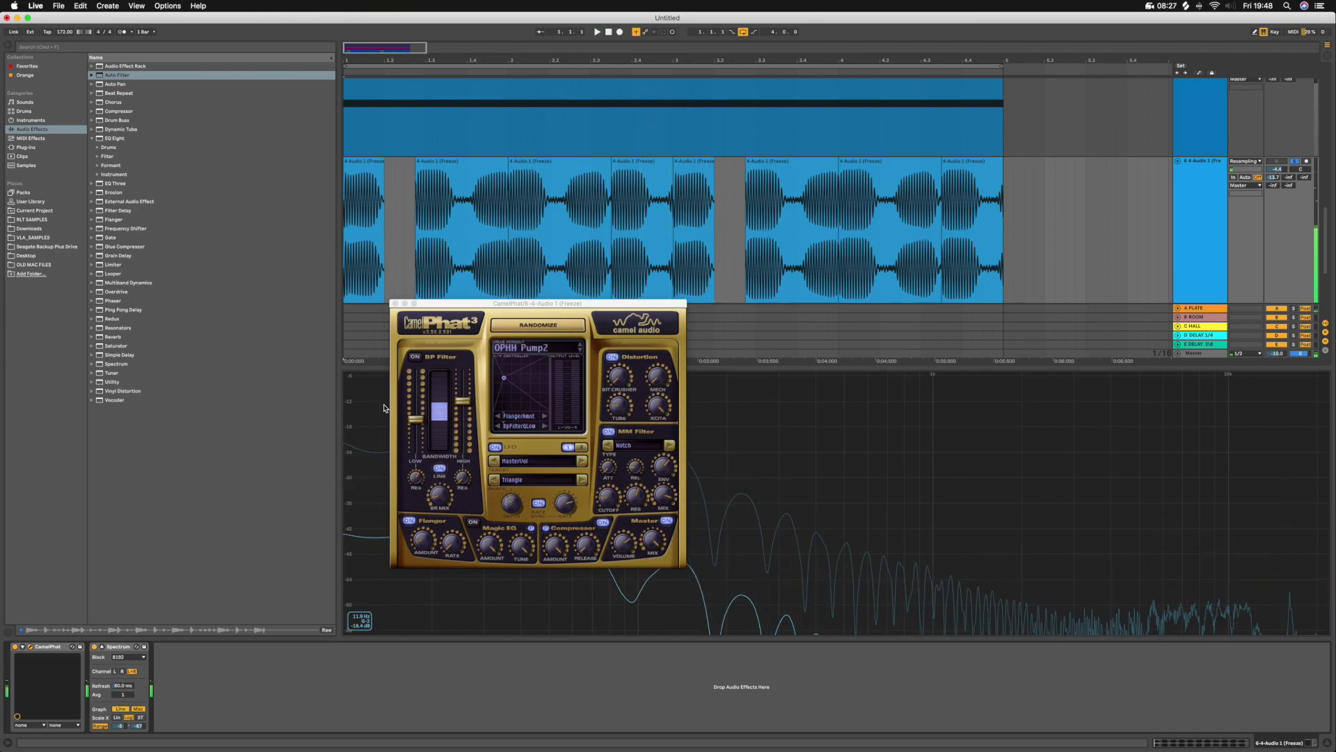
# - Close the CamelPhat window and play track 6 to watch its spectrum
pyautogui.click(394, 304)
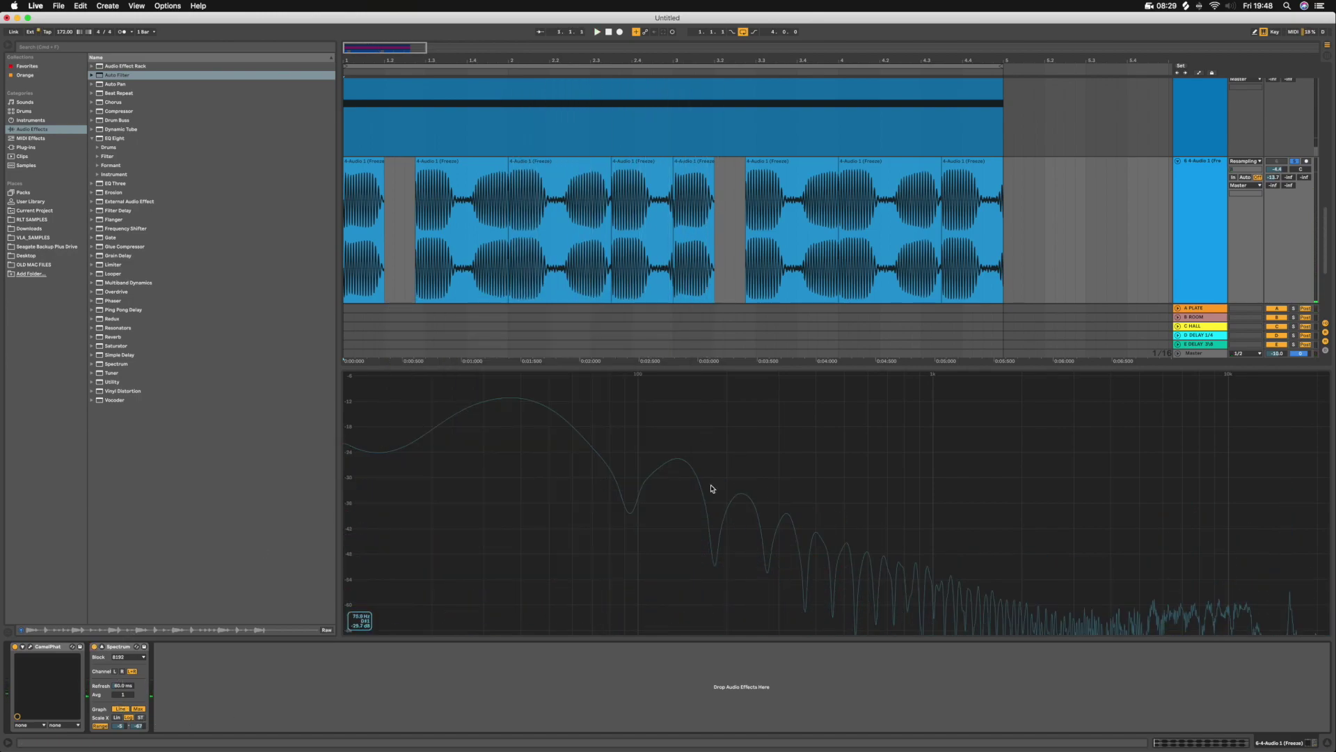
pyautogui.press('space')
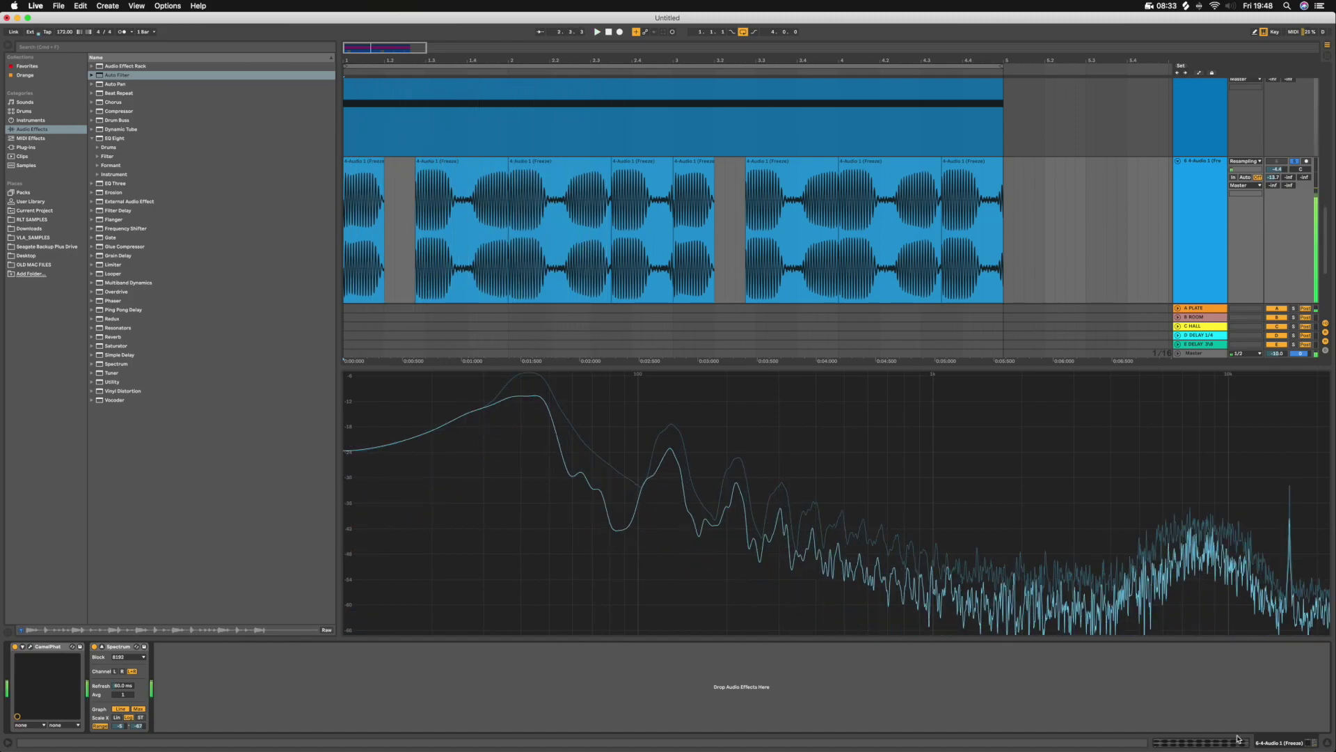
pyautogui.press('space')
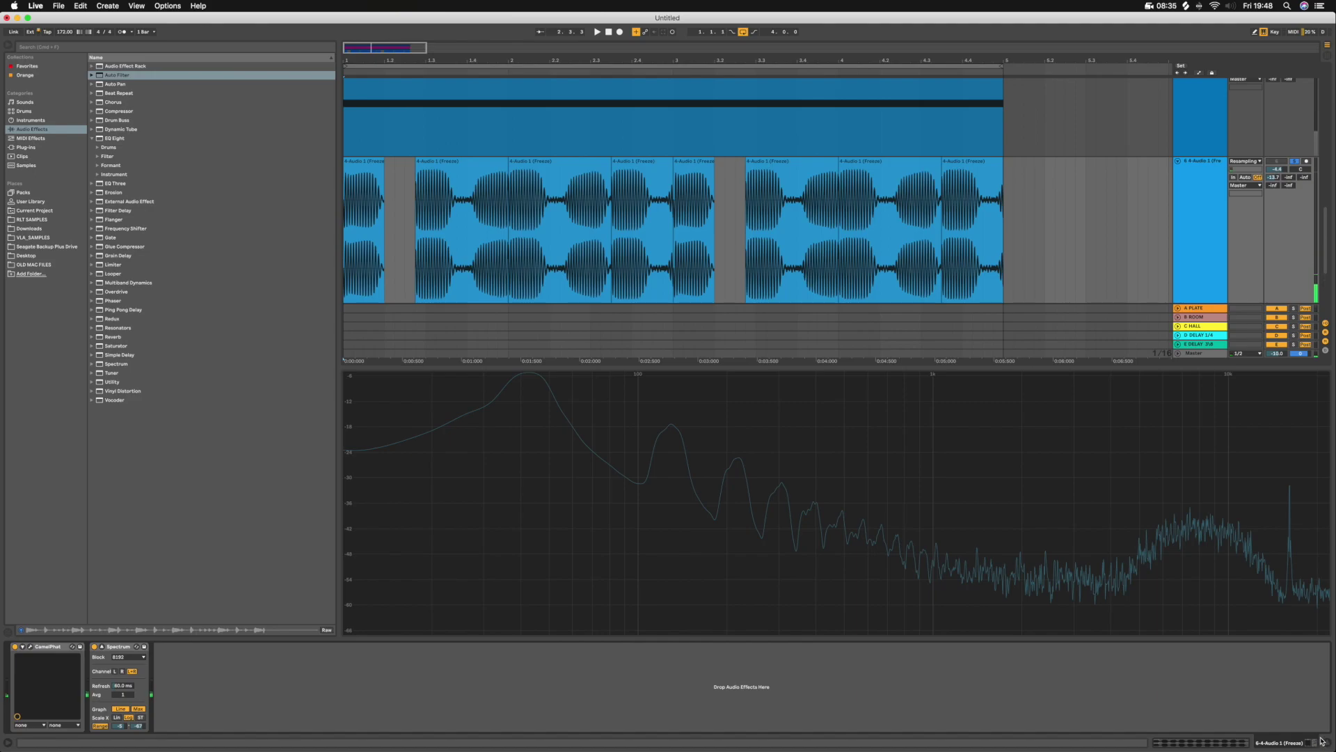
# - Compare soloed tracks 7 and 6 in playback, then show track 6's device chain
pyautogui.click(1330, 743)
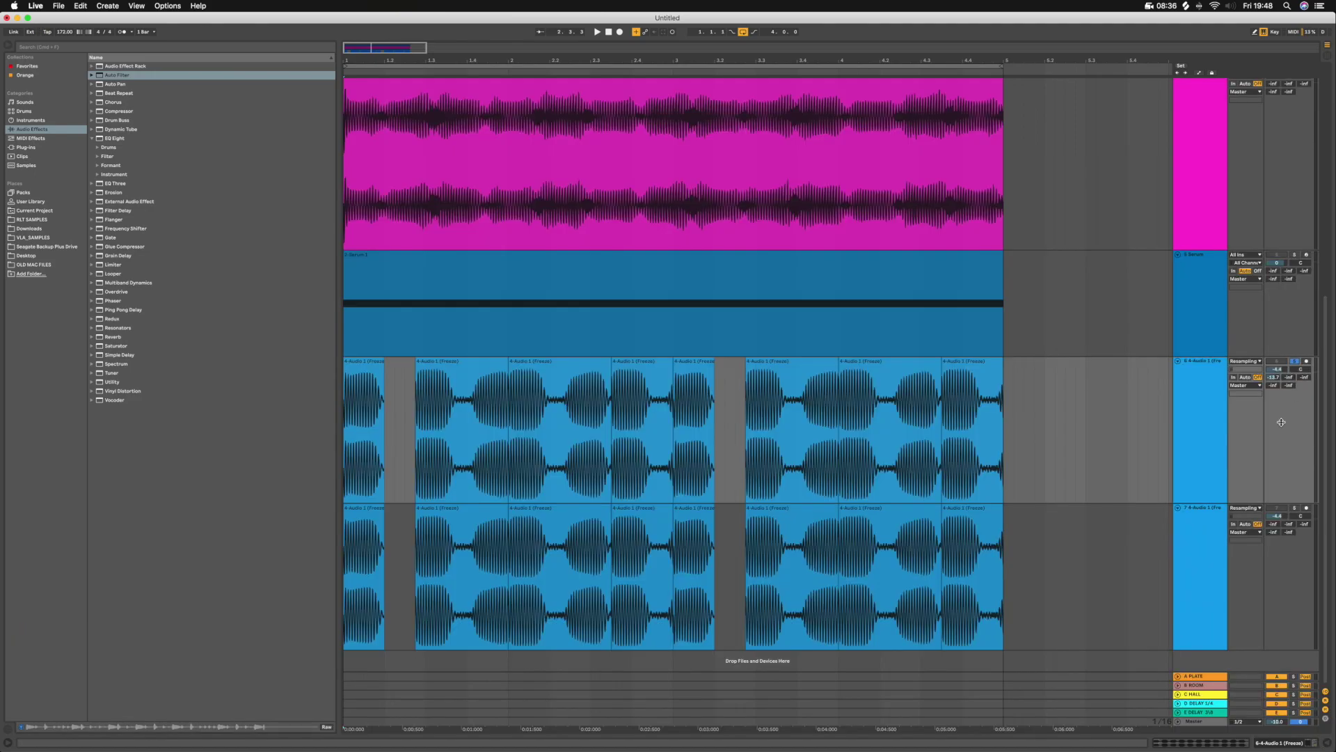
pyautogui.click(1294, 508)
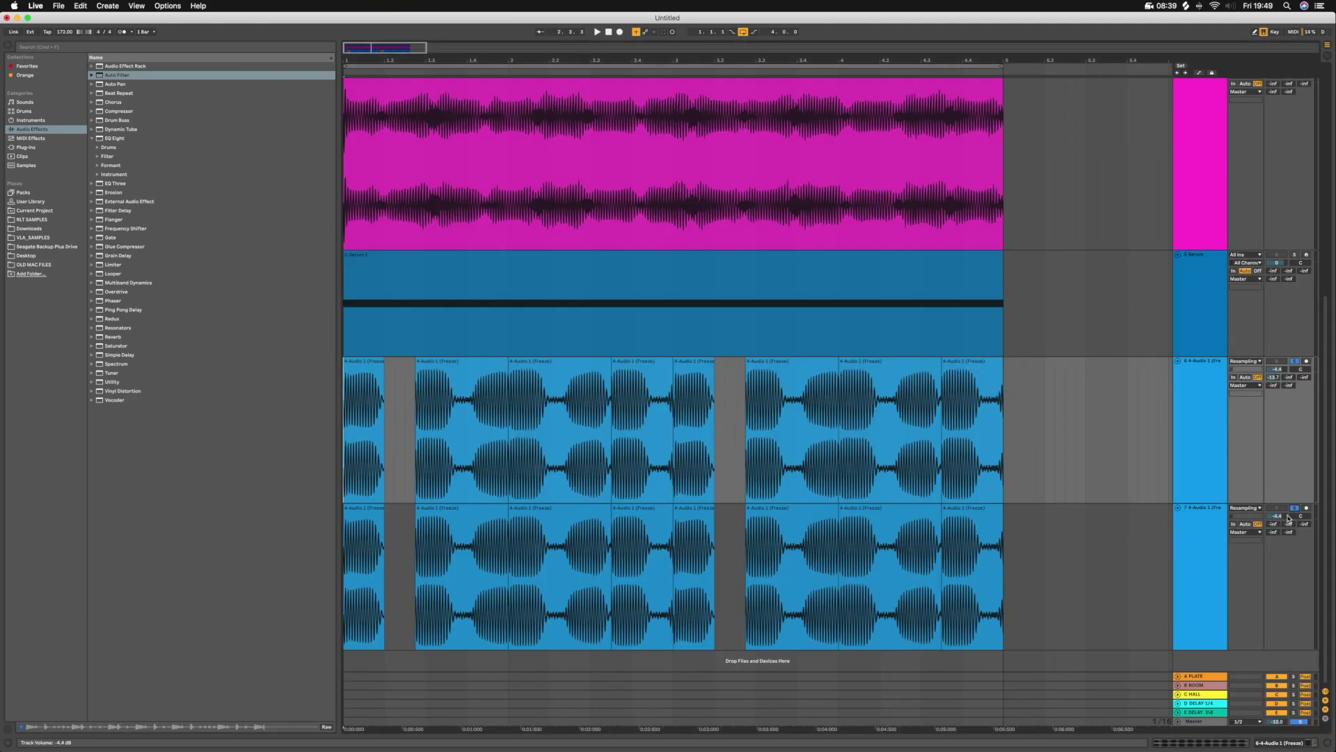
pyautogui.click(1206, 527)
pyautogui.press('space')
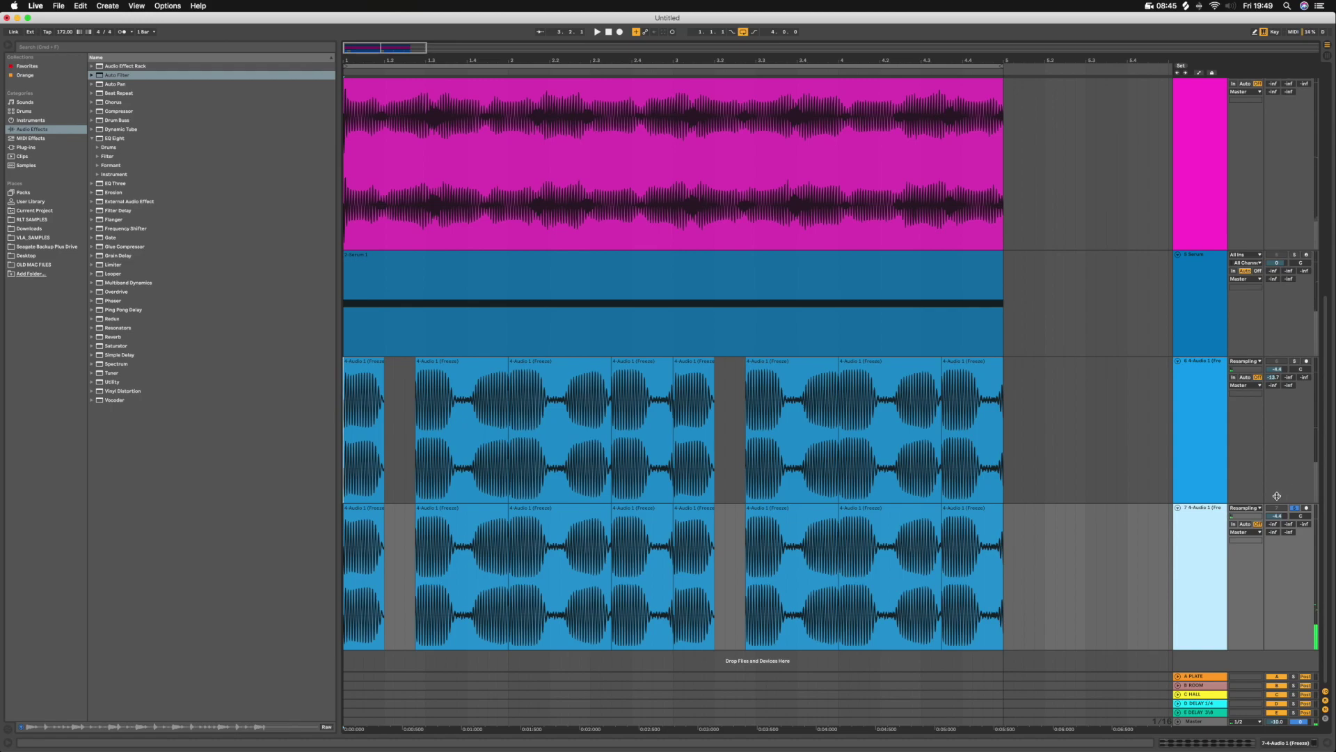
pyautogui.click(1297, 364)
pyautogui.press('space')
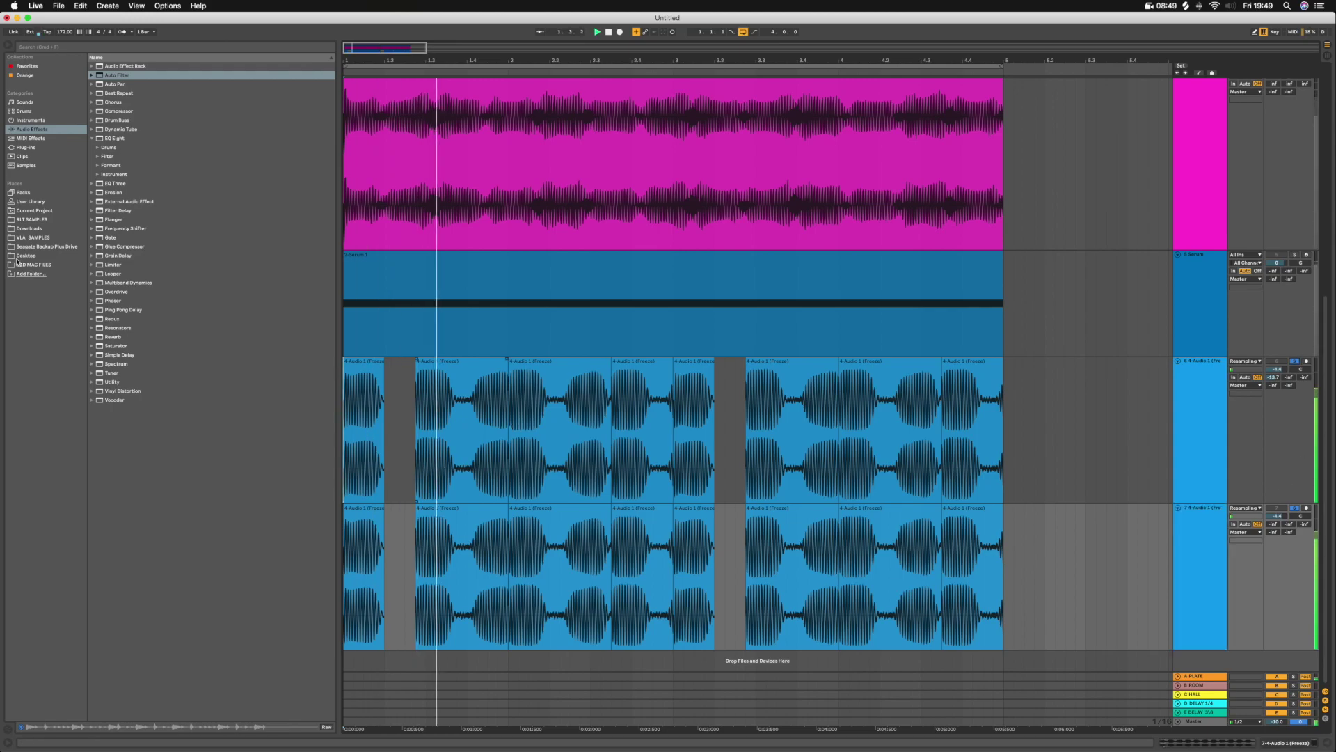
pyautogui.click(1211, 390)
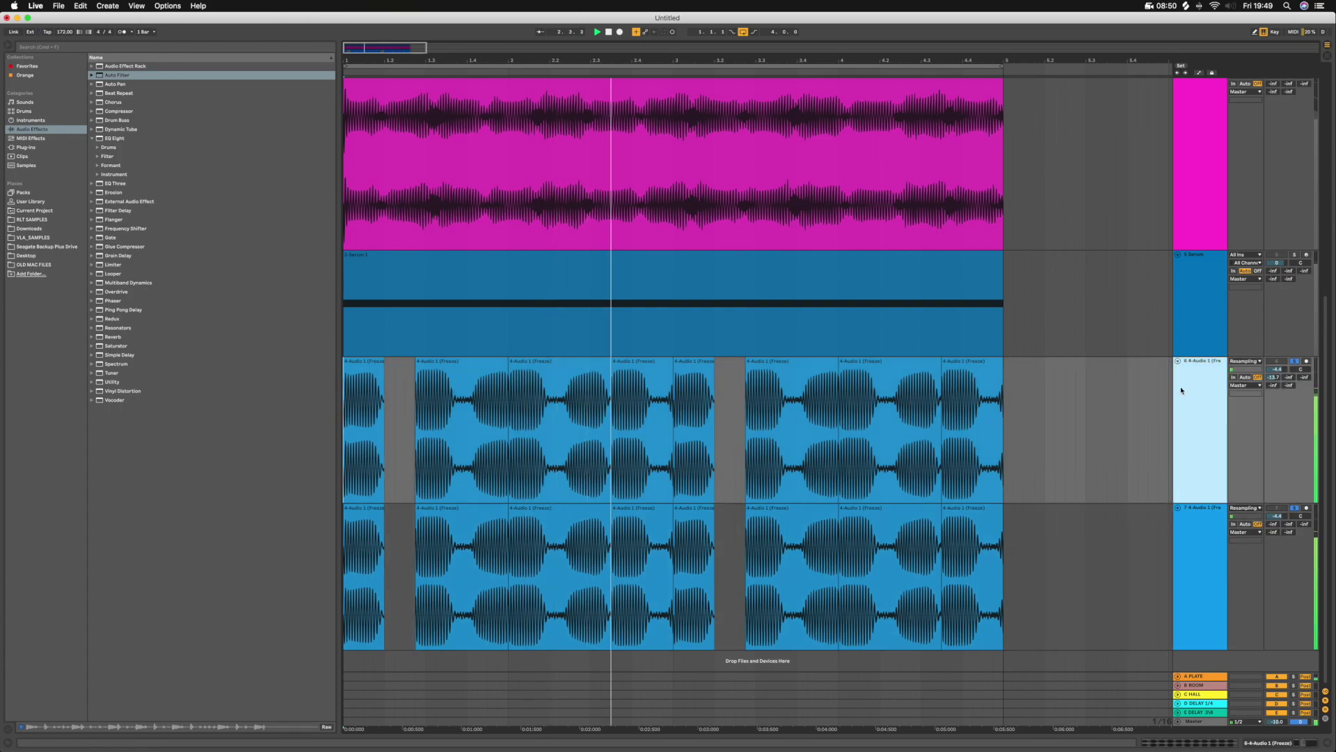
pyautogui.click(1263, 742)
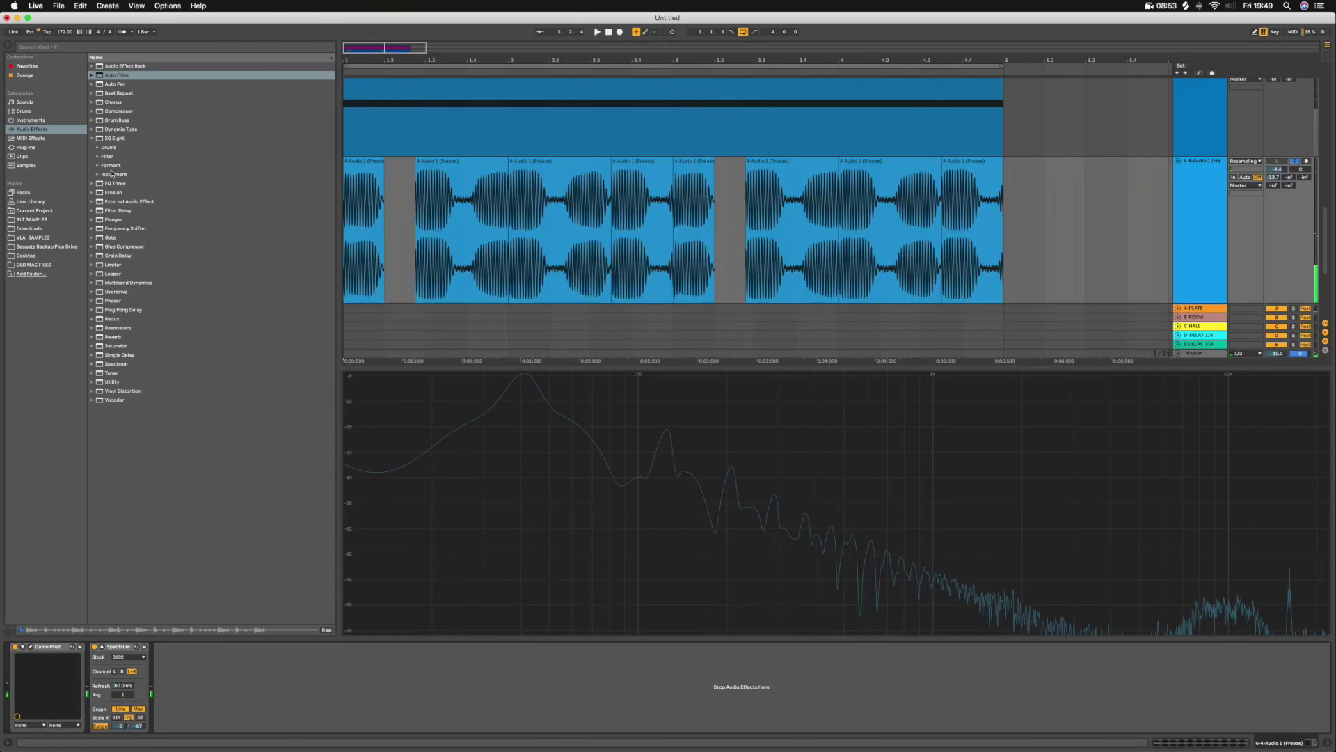
# - Add EQ Eight after the Spectrum device on track 6
pyautogui.click(27, 147)
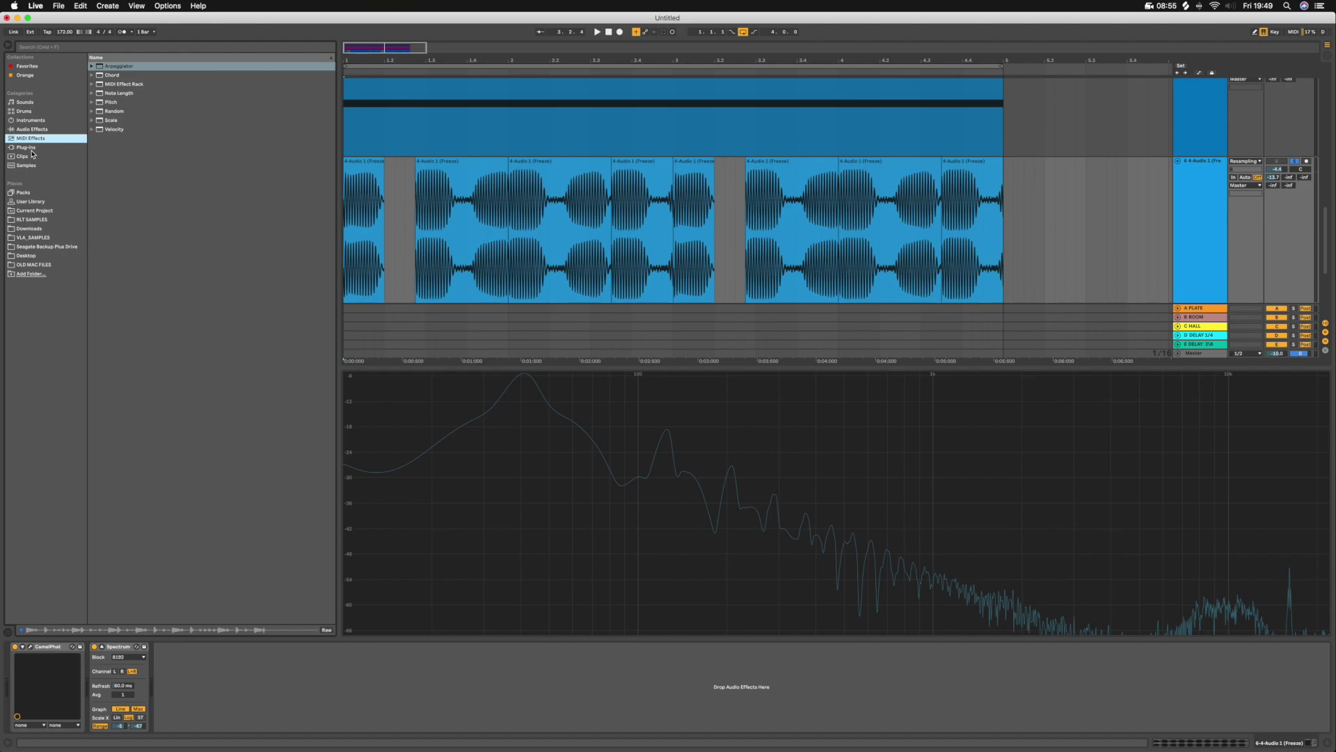
pyautogui.click(97, 129)
pyautogui.click(34, 130)
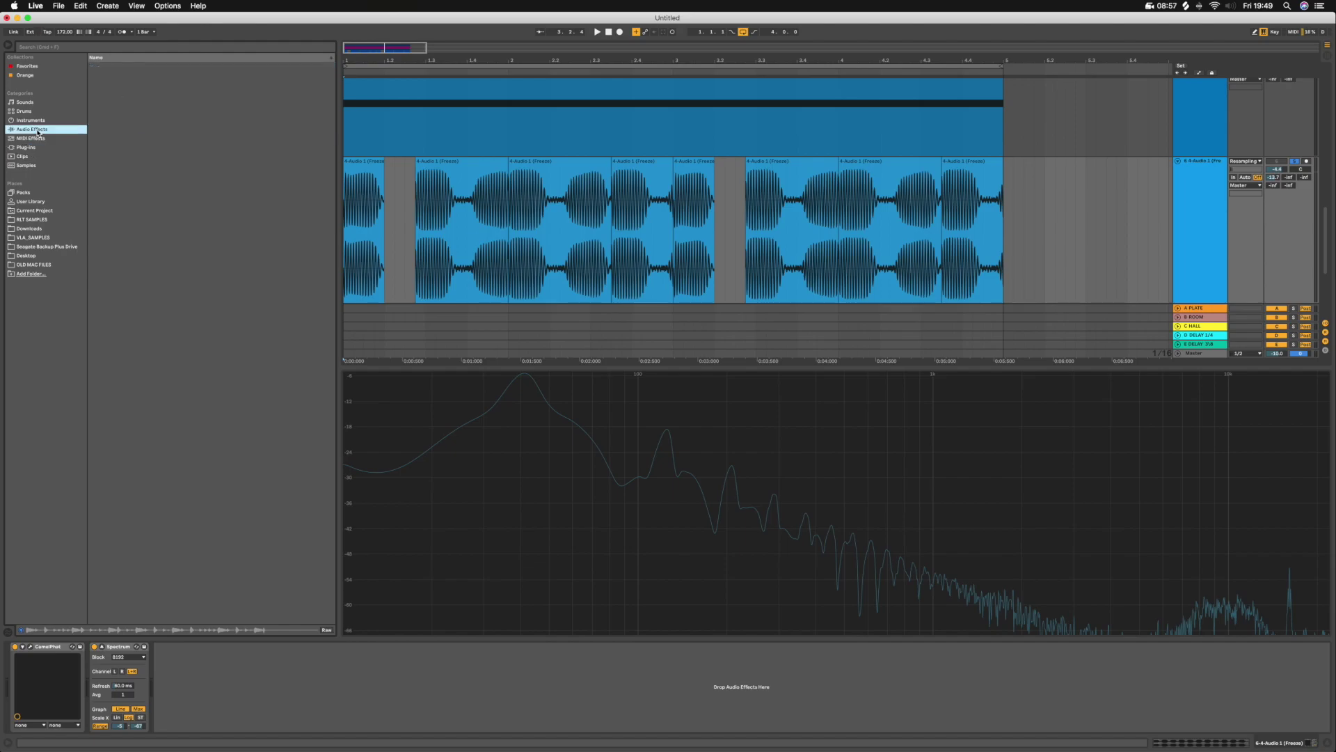
pyautogui.moveTo(110, 137); pyautogui.dragTo(215, 658)
# - Make EQ band 1 a low-cut at 111 Hz and play the filtered bass
pyautogui.click(190, 719)
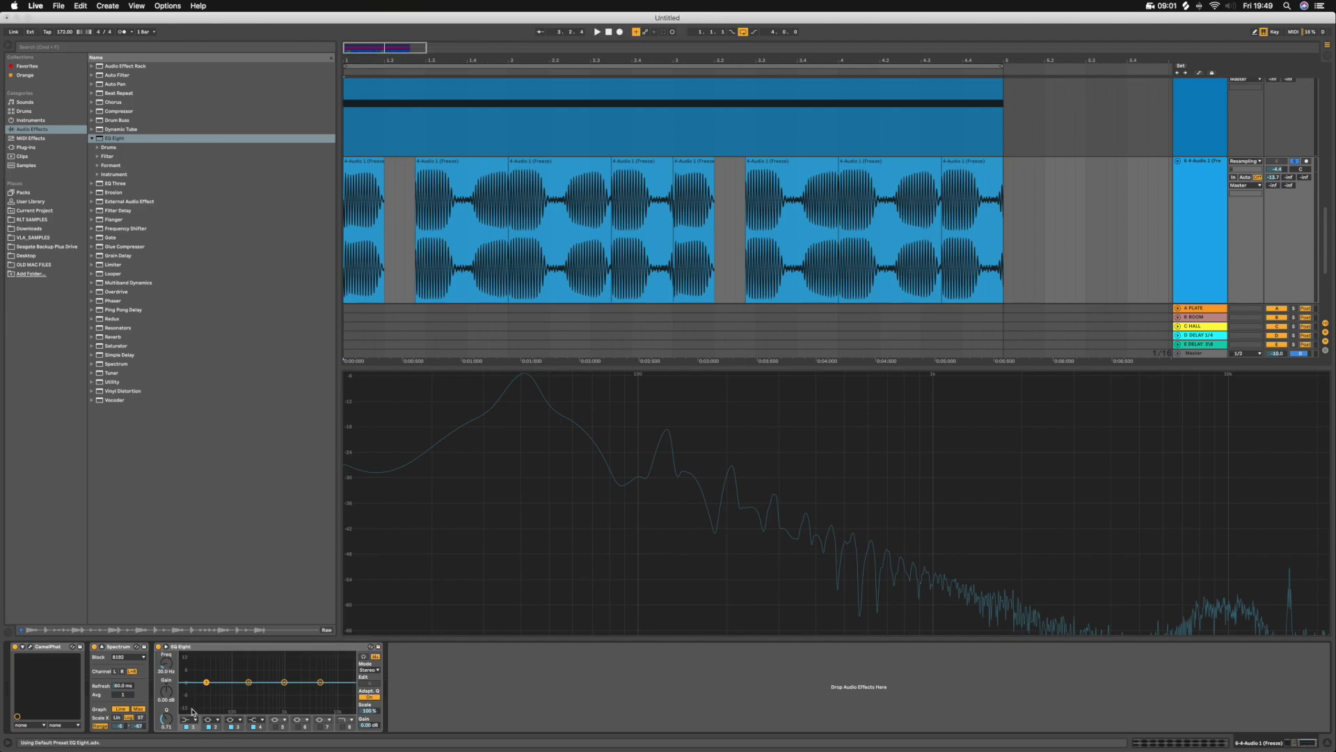
pyautogui.click(188, 663)
pyautogui.moveTo(206, 689); pyautogui.dragTo(238, 689)
pyautogui.press('space')
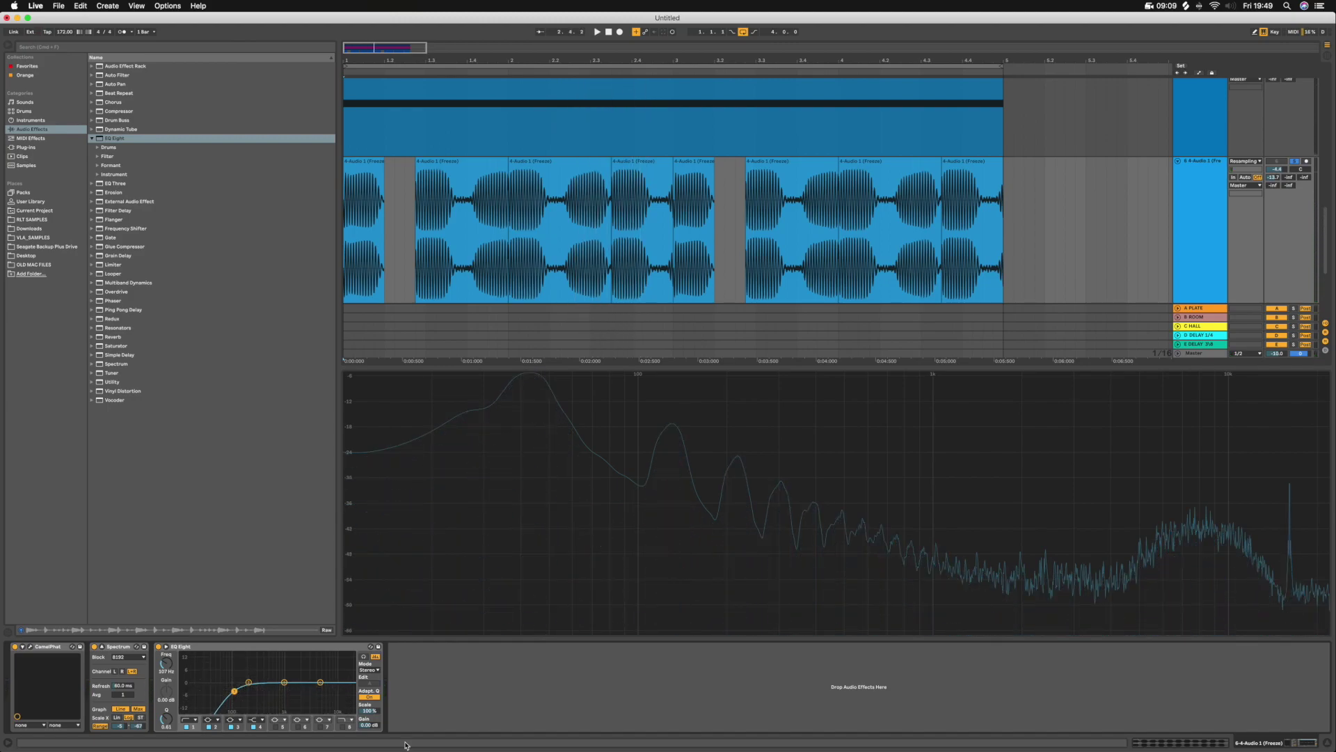
# - Hide the device view, select the purple Audio clip and scroll down through the tracks
pyautogui.click(1330, 743)
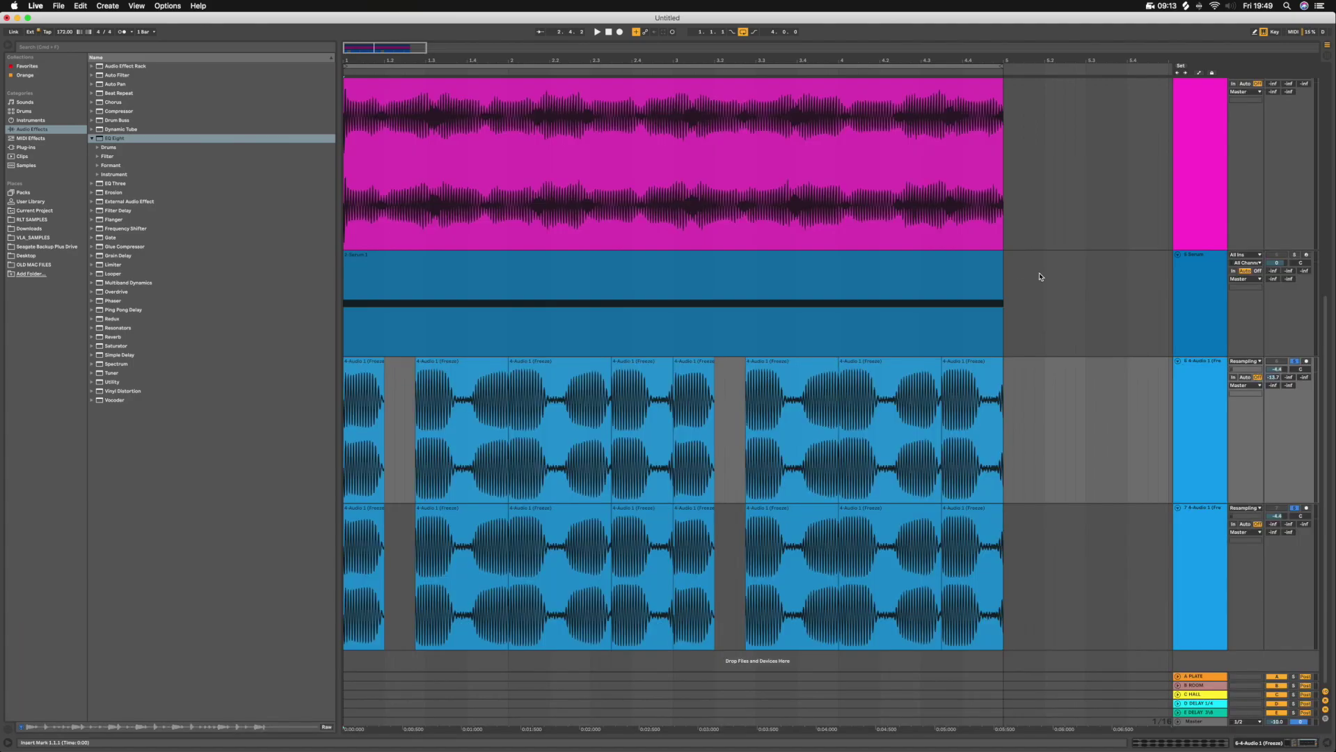
pyautogui.scroll(5, 826, 271)
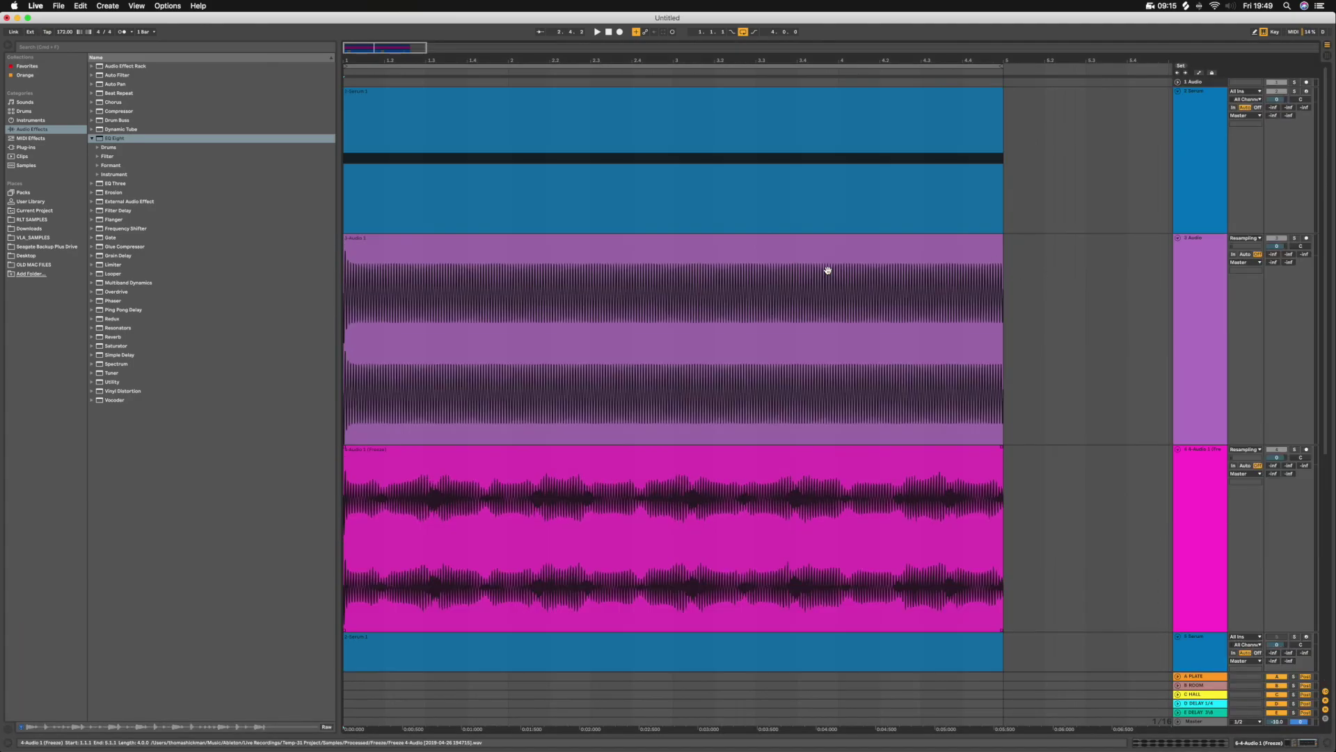
pyautogui.click(451, 374)
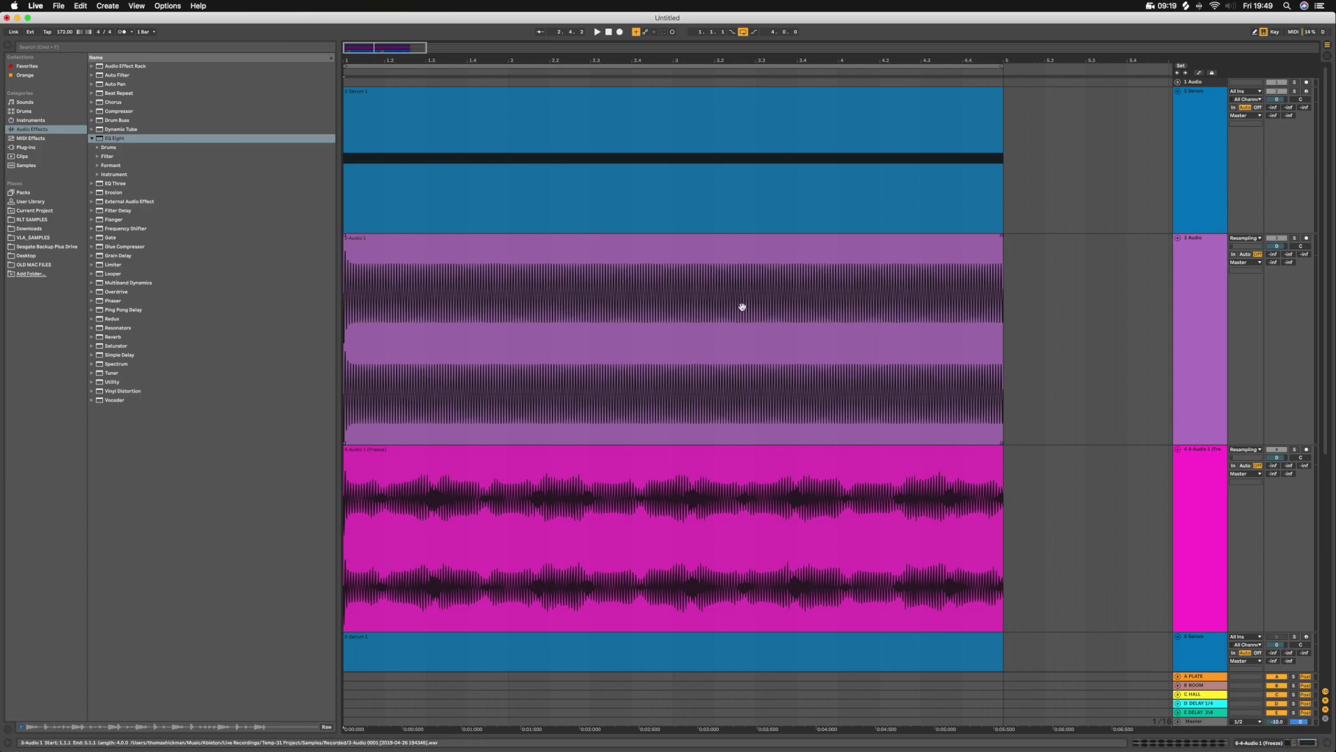
pyautogui.scroll(-3, 720, 442)
pyautogui.scroll(-6, 720, 443)
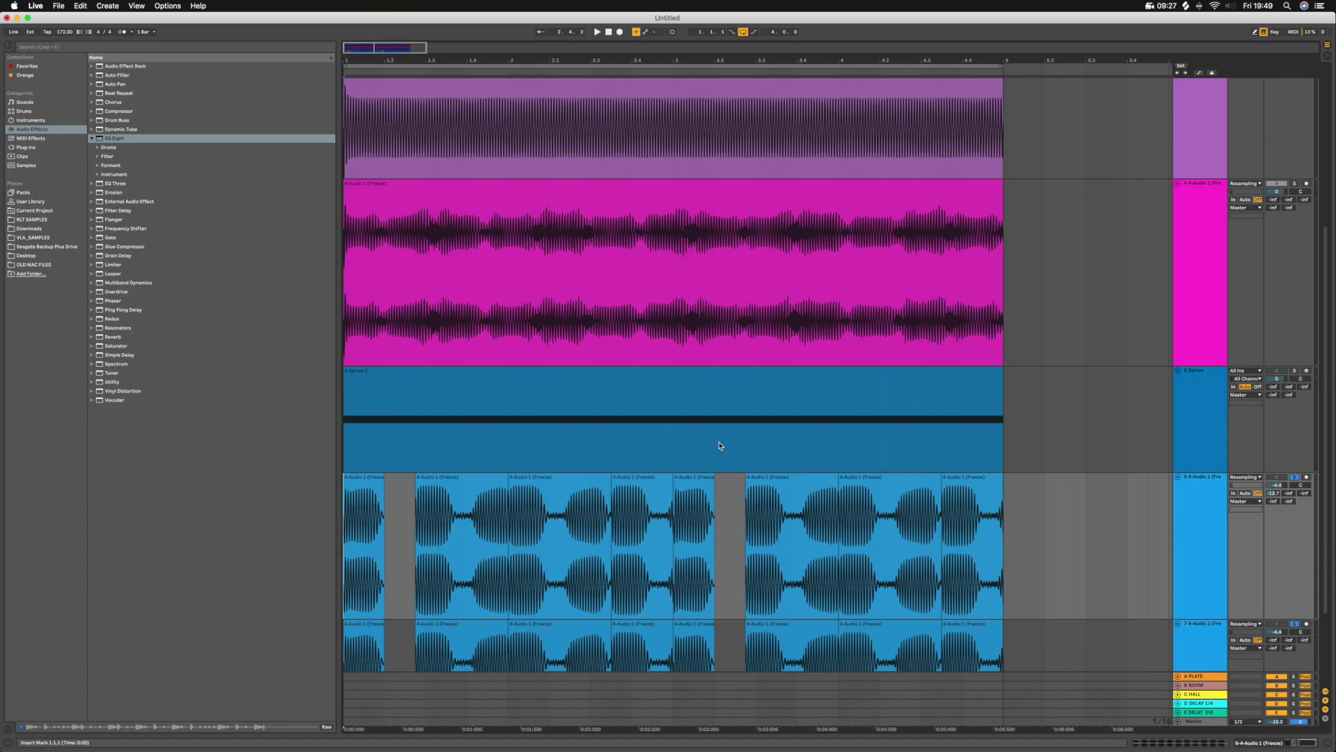
pyautogui.scroll(-4, 839, 437)
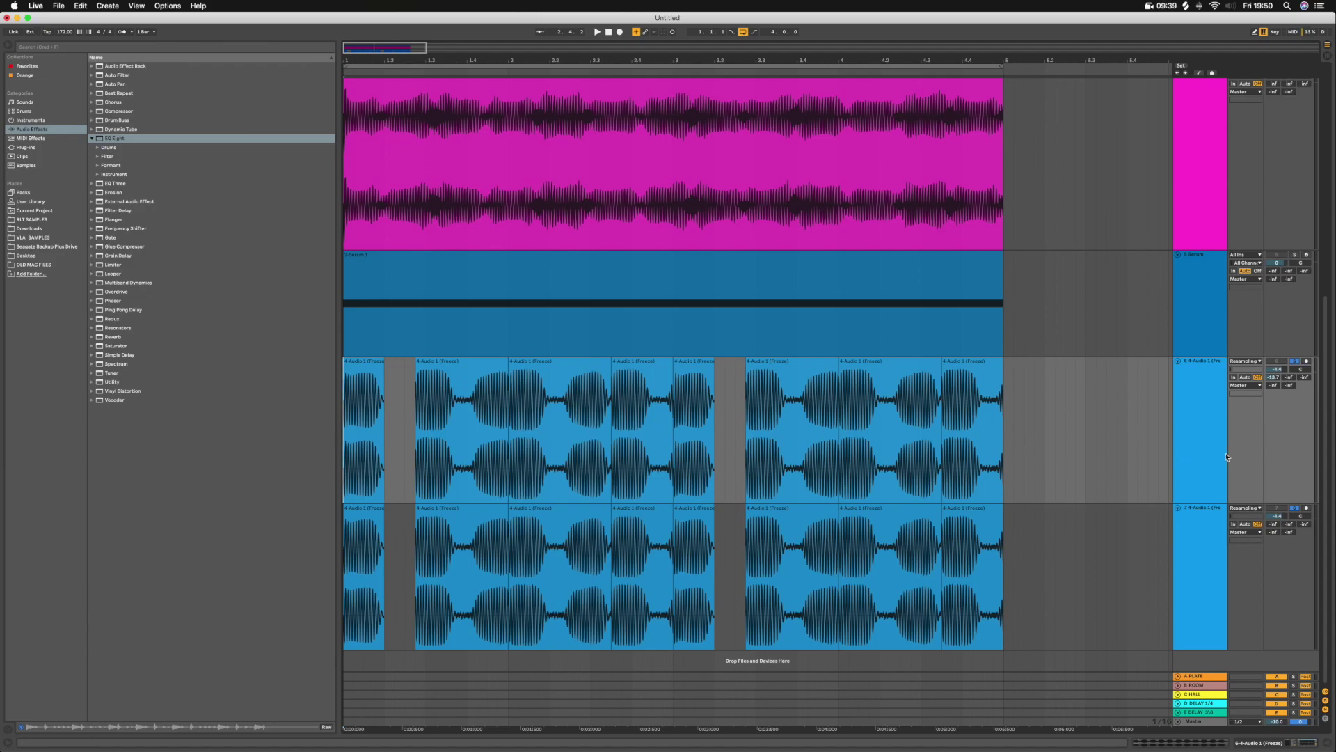
# - Select the time range 5.1.3 to 5.3.1 on track 6, just past its clips
pyautogui.click(1178, 422)
pyautogui.keyDown('shift'); pyautogui.click(1034, 422); pyautogui.keyUp('shift')
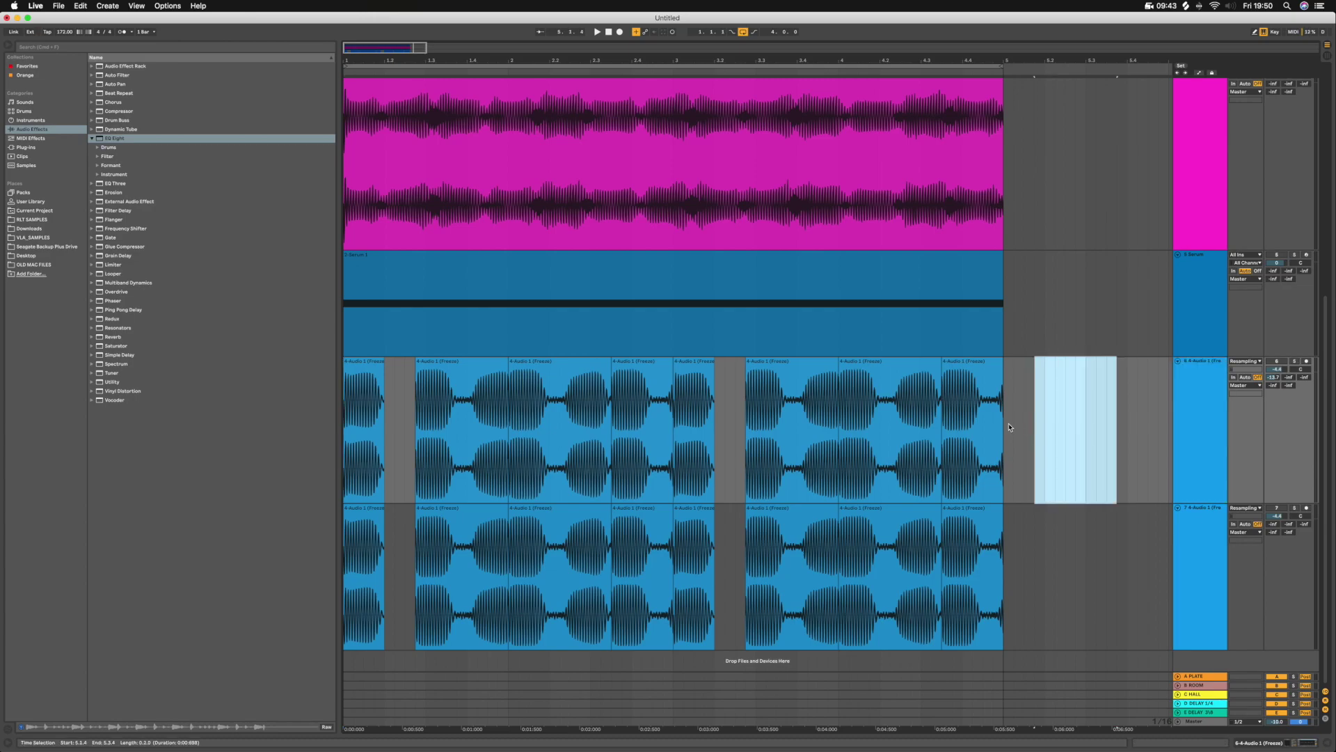
pyautogui.moveTo(1009, 427)
pyautogui.mouseDown()
pyautogui.moveTo(1140, 416)
pyautogui.moveTo(994, 423)
pyautogui.mouseUp()
pyautogui.click(1078, 422)
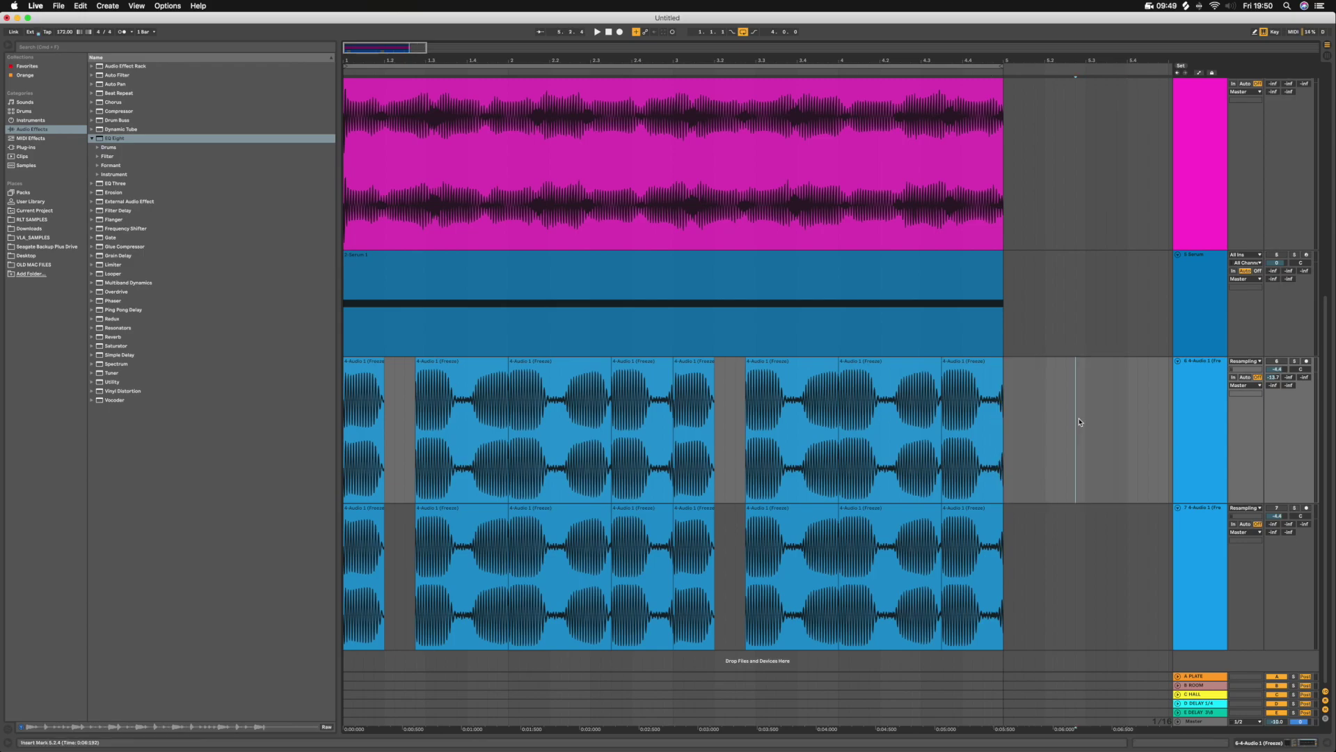
pyautogui.moveTo(1078, 421); pyautogui.dragTo(1022, 423)
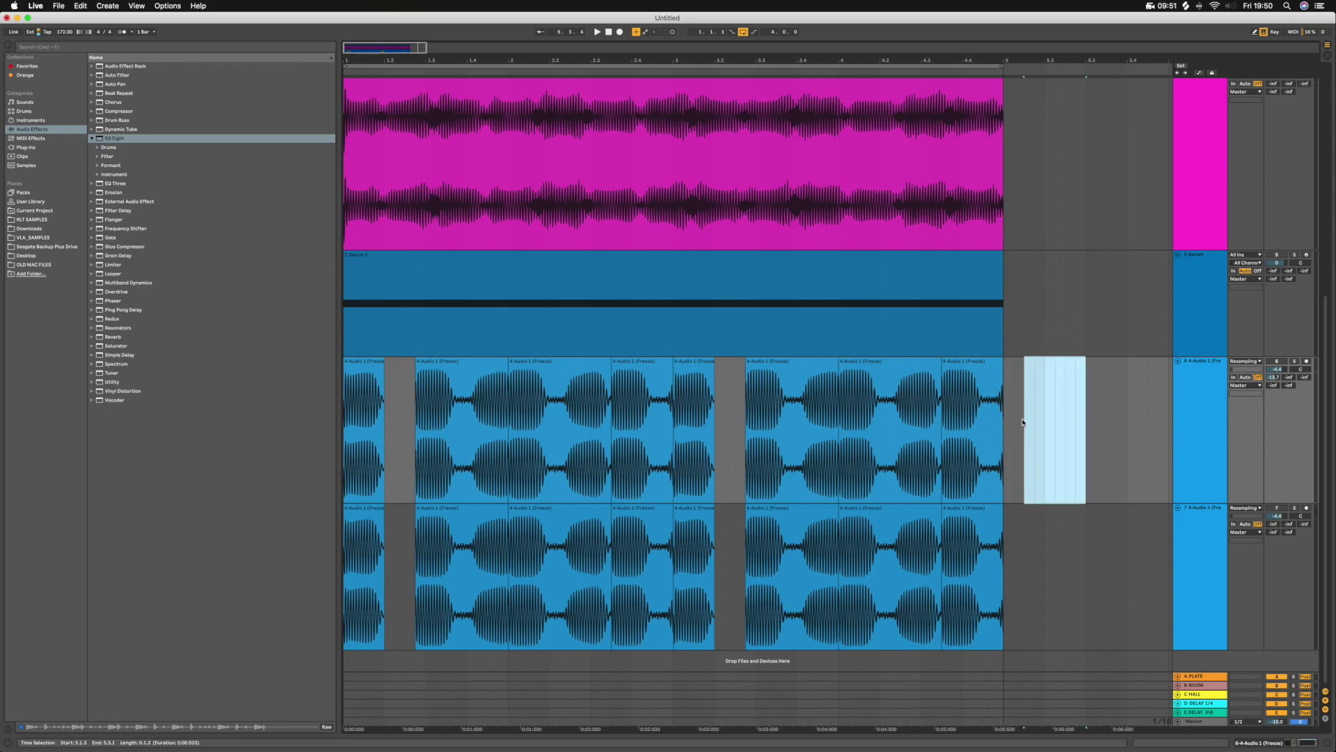